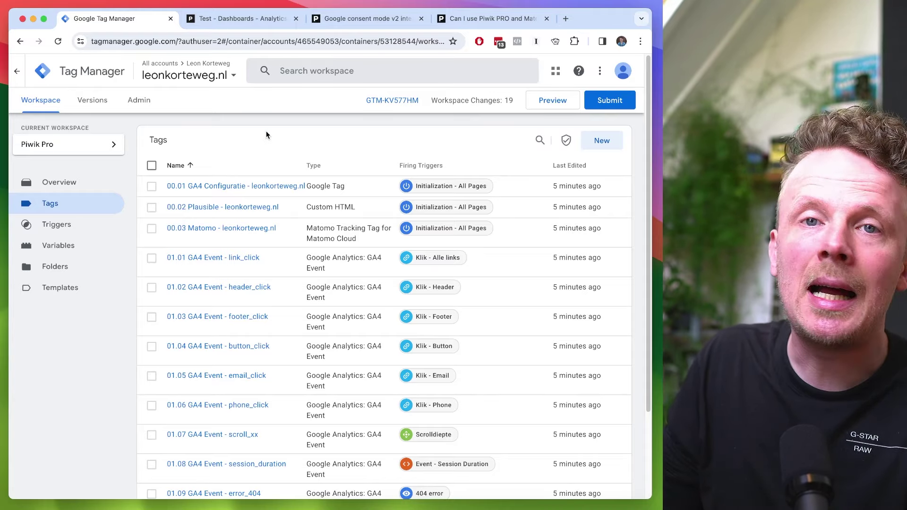
# Step: Switch to Piwik PRO and open the Google Tag Manager installation instructions for the leonkorteweg.nl site in Administration
pyautogui.hotkey('ctrl', 'Tab')
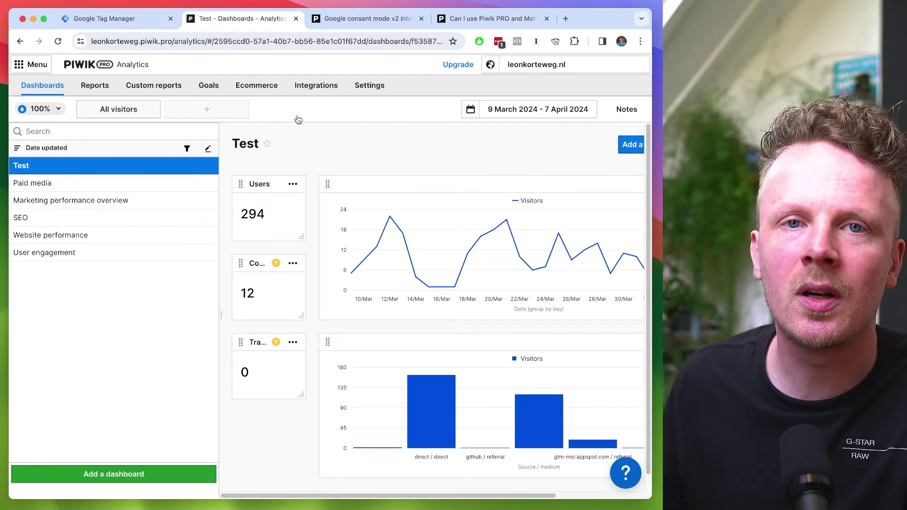
pyautogui.click(44, 64)
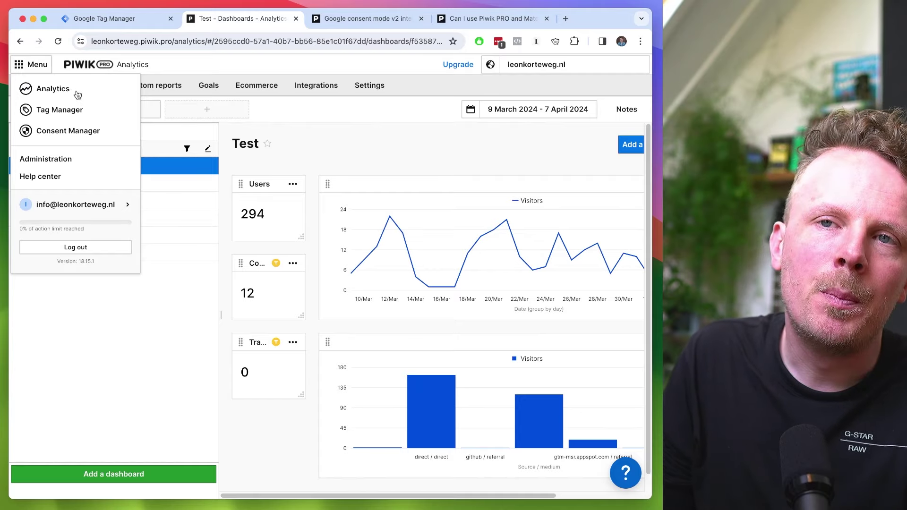
pyautogui.click(40, 68)
pyautogui.click(40, 68)
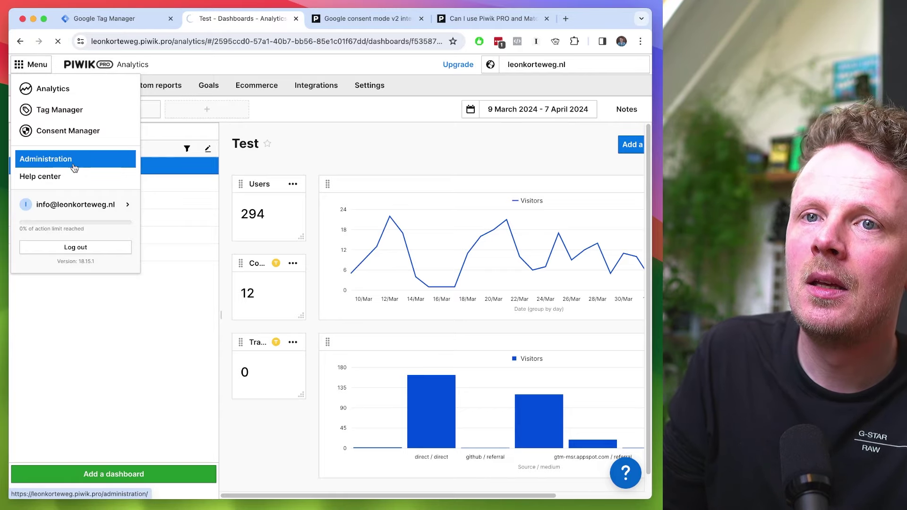
pyautogui.click(107, 216)
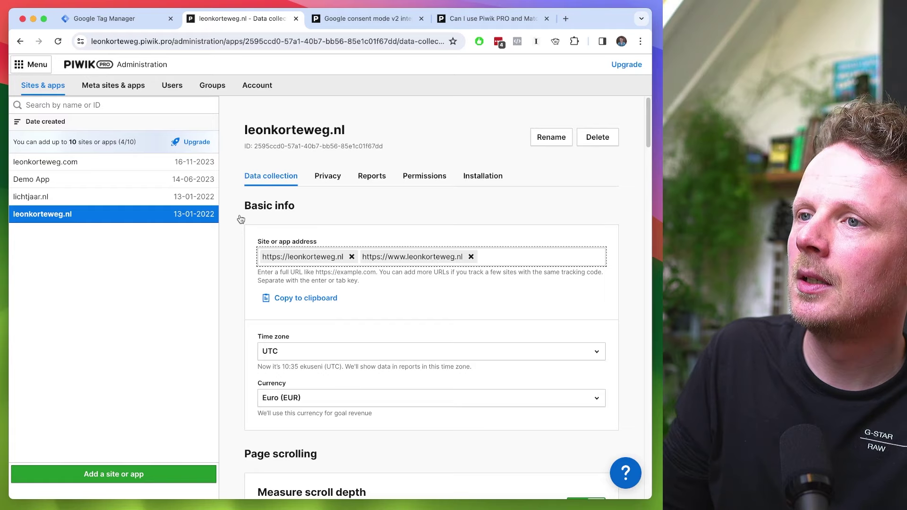
pyautogui.click(493, 180)
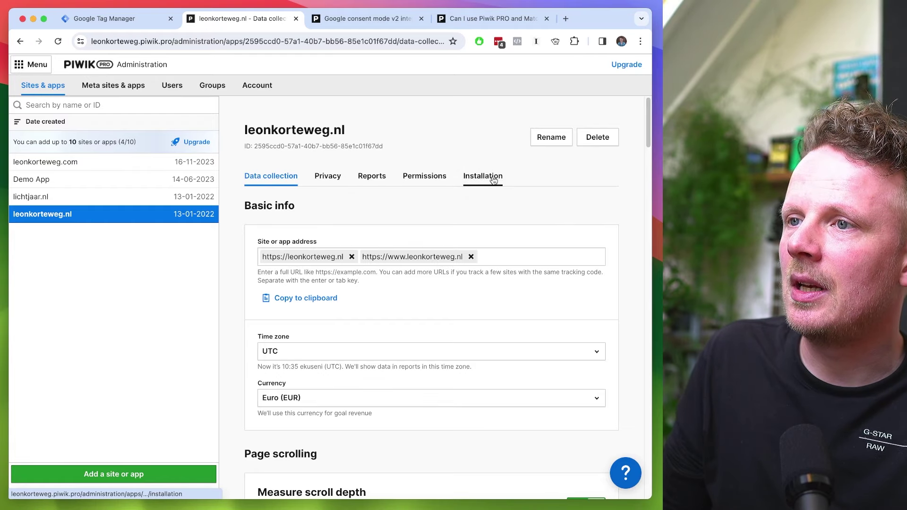
pyautogui.scroll(-2, 496, 179)
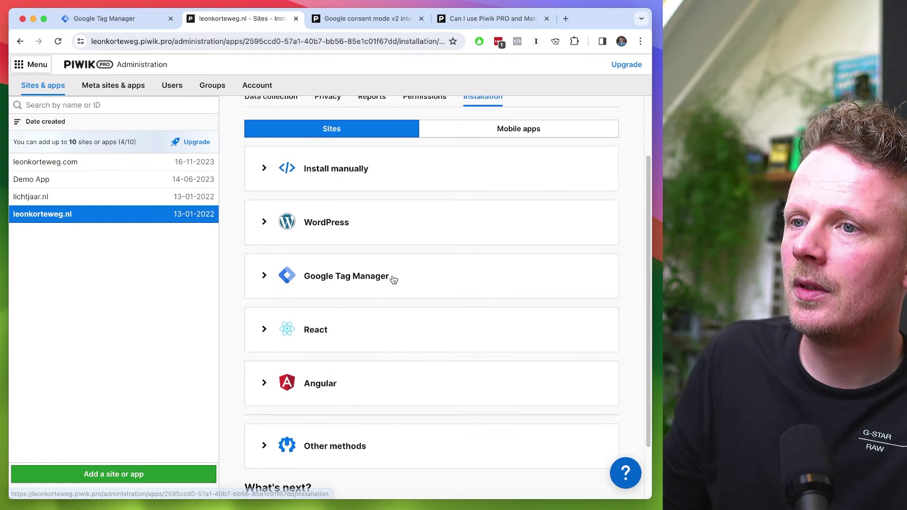
pyautogui.click(400, 278)
pyautogui.scroll(-5, 404, 310)
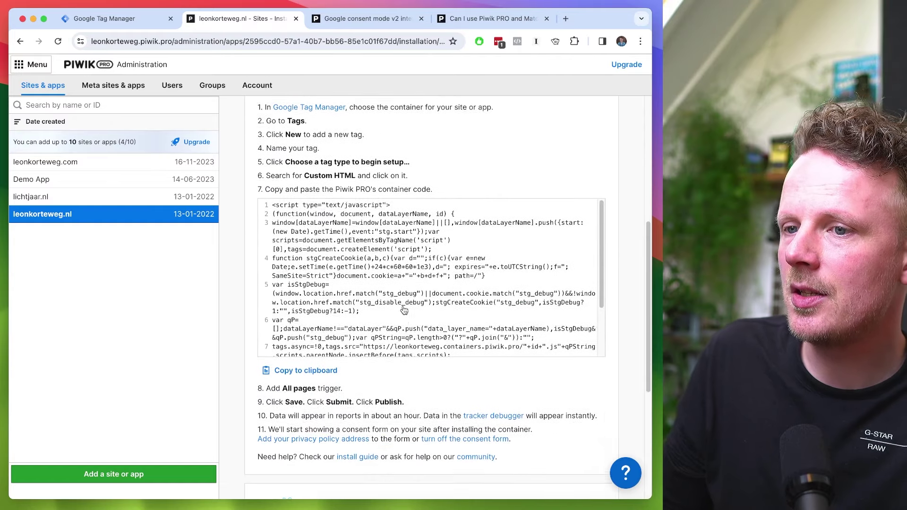
# Step: Copy the Piwik PRO container code from the Google Tag Manager instructions to the clipboard
pyautogui.click(324, 336)
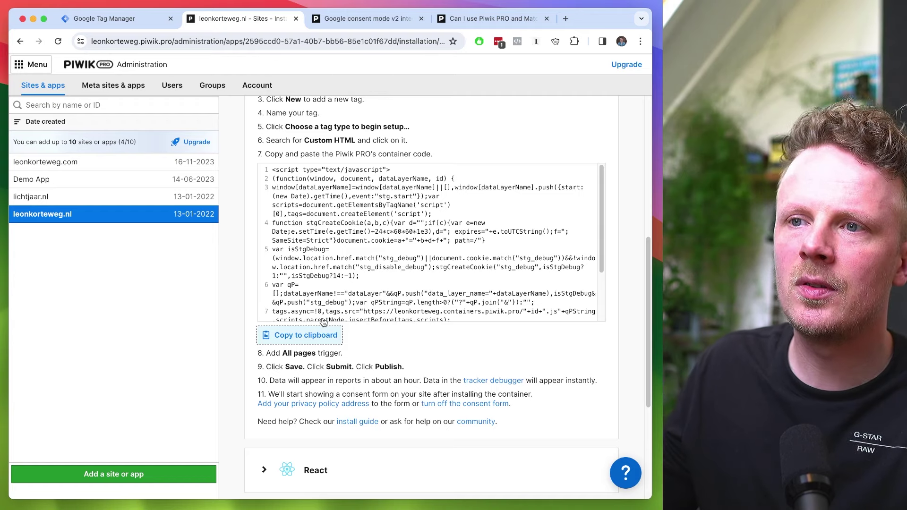
pyautogui.click(42, 67)
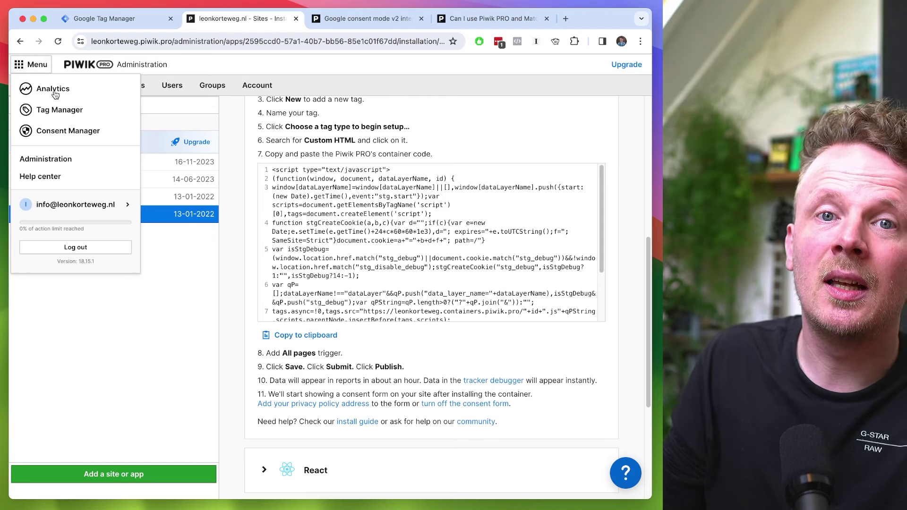
pyautogui.click(339, 235)
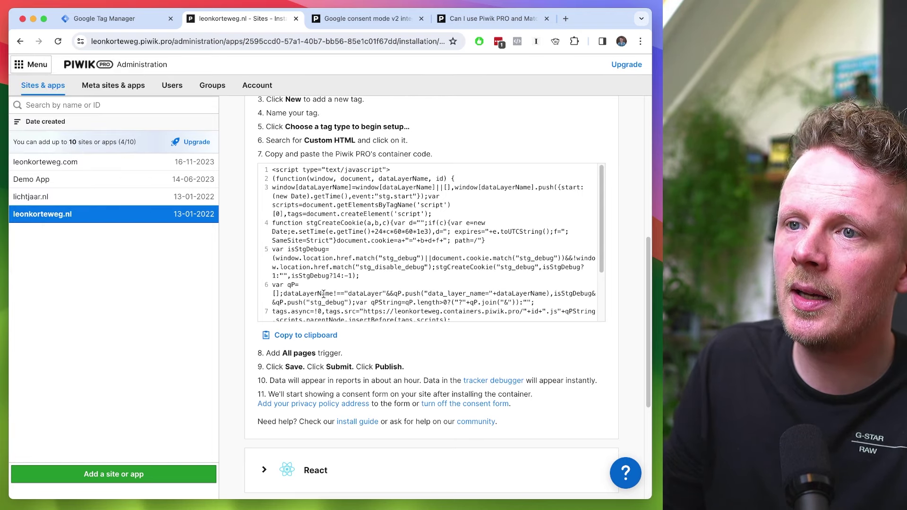
pyautogui.click(309, 336)
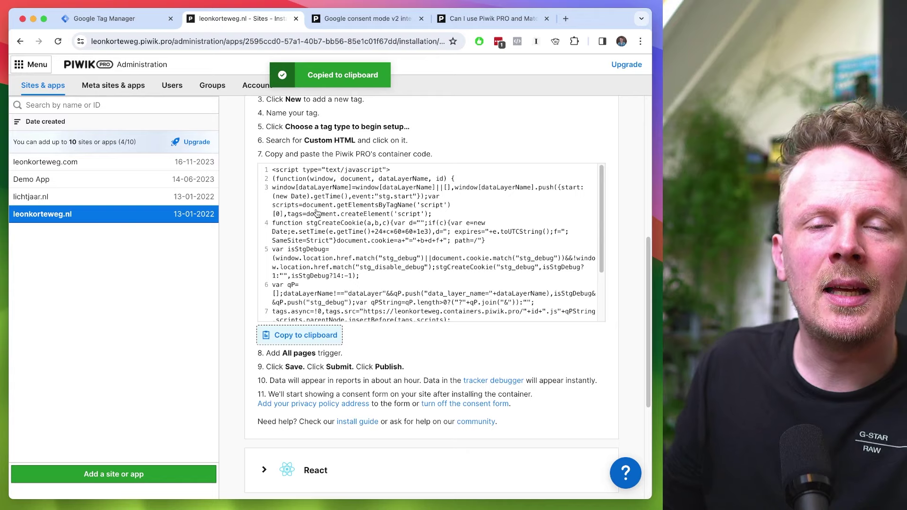
# Step: Switch to Google Tag Manager and create a new tag named "98.01 Piwik Pro - Cookiebanner"
pyautogui.press('super+1')
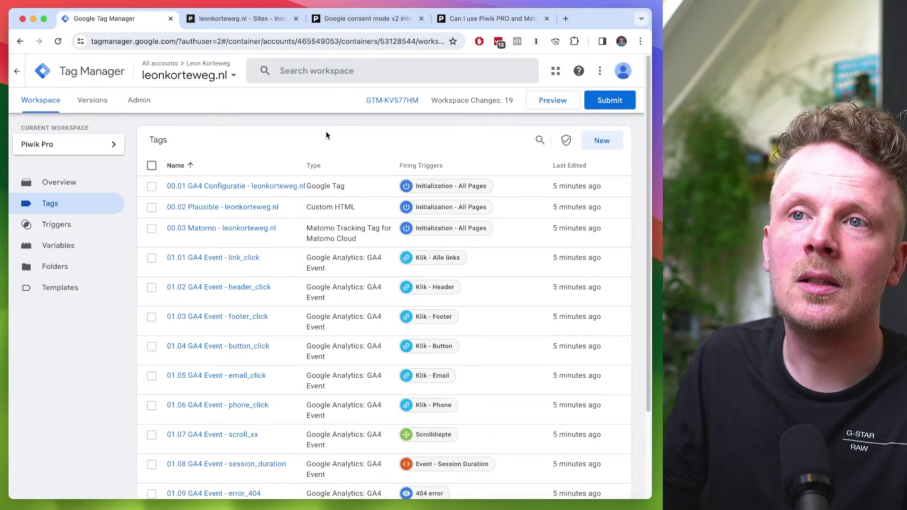
pyautogui.click(602, 141)
pyautogui.doubleClick(157, 70)
pyautogui.tripleClick(156, 69)
pyautogui.write('98.01 Piwik Pro -')
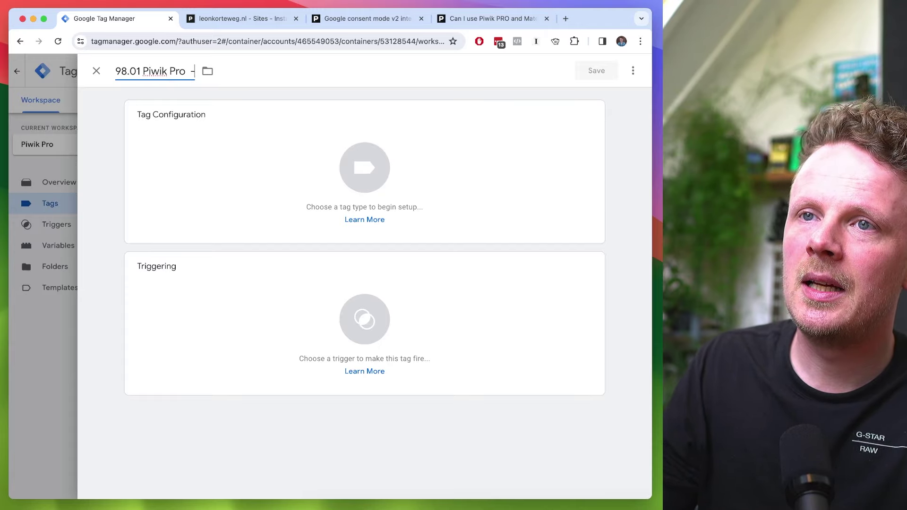
pyautogui.write('okiebanner')
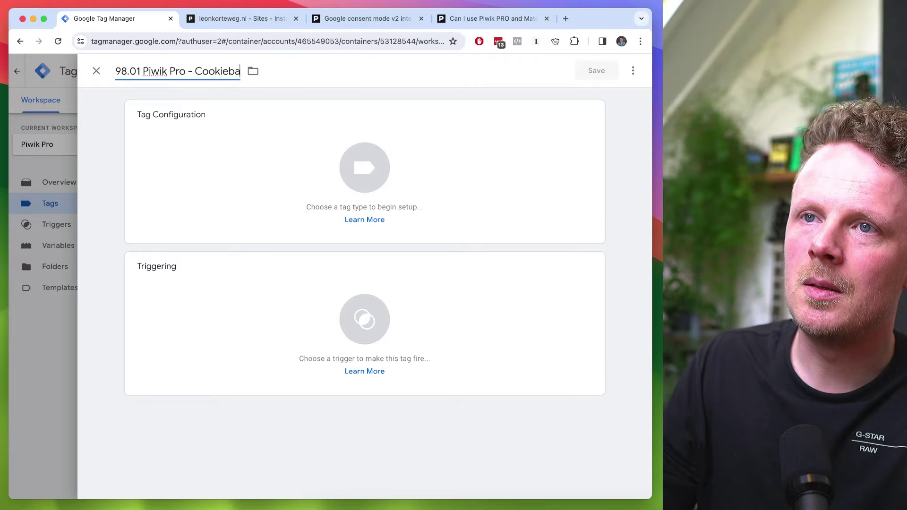
# Step: Set the tag type to Custom HTML and paste the copied Piwik PRO container code as its HTML
pyautogui.click(336, 188)
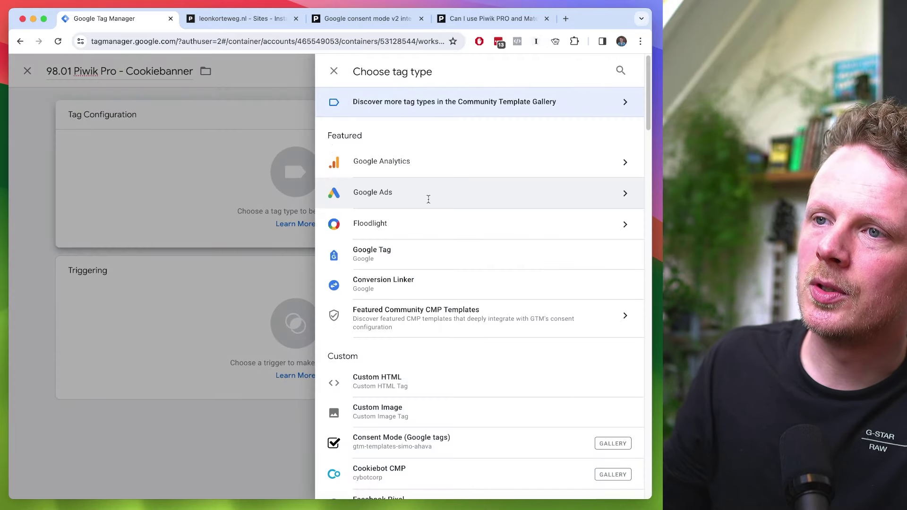
pyautogui.click(448, 384)
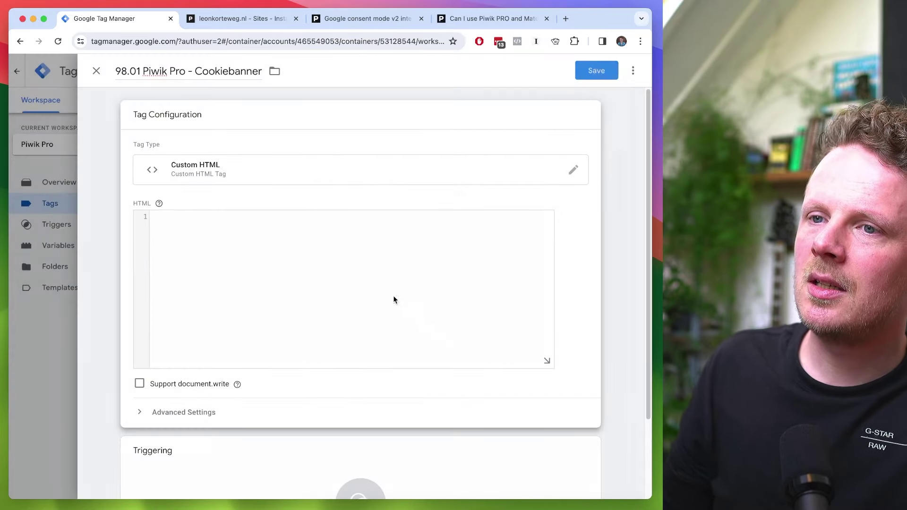
pyautogui.click(294, 256)
pyautogui.press('super+v')
pyautogui.scroll(5, 299, 310)
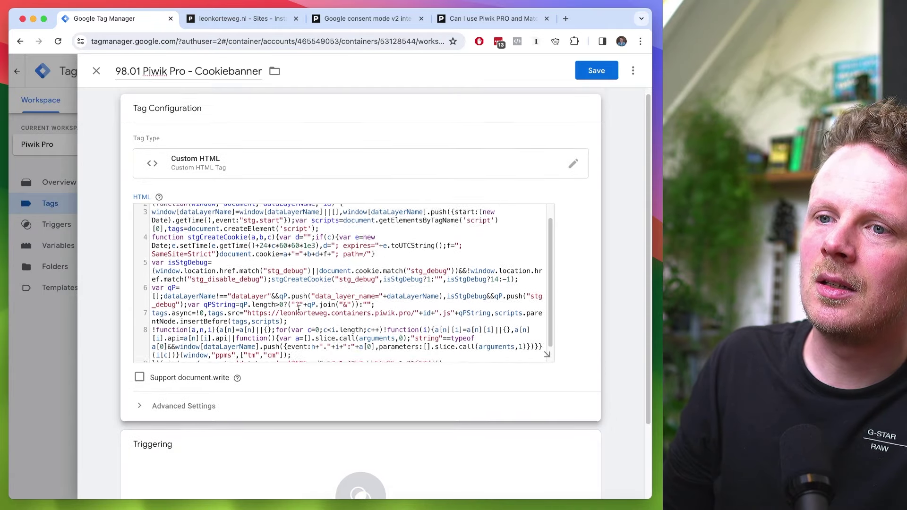
pyautogui.hotkey('ctrl', 'Tab')
pyautogui.scroll(5, 334, 236)
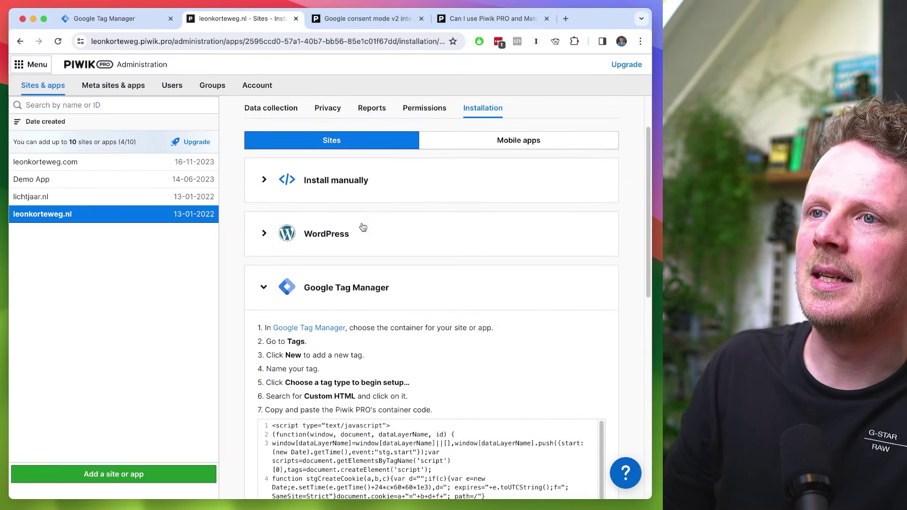
pyautogui.hotkey('ctrl', 'shift', 'Tab')
pyautogui.scroll(-3, 296, 348)
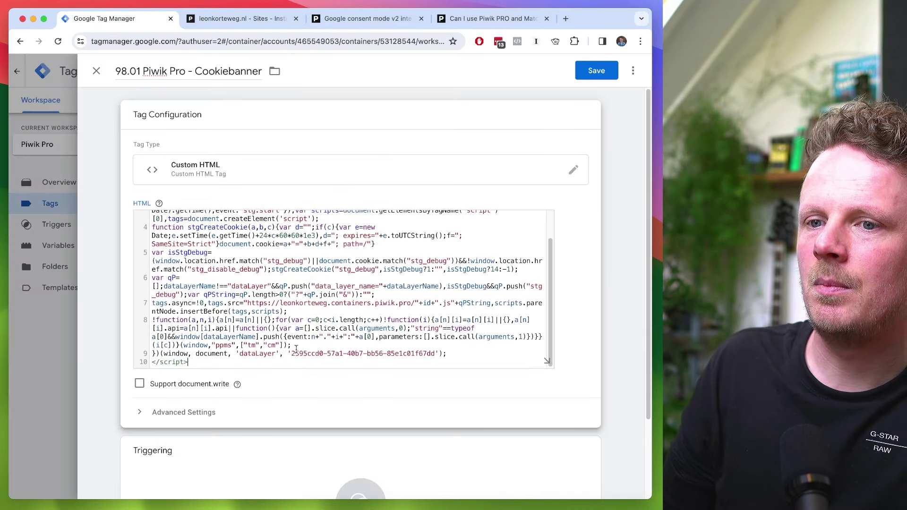
# Step: Assign the Consent Initialization - All Pages trigger to the cookie banner tag and save the tag
pyautogui.scroll(-3, 318, 336)
pyautogui.click(279, 391)
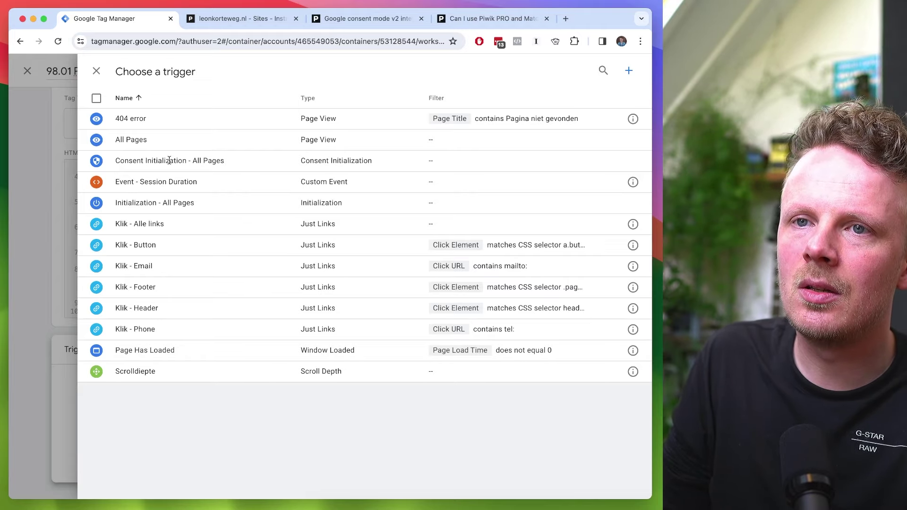
pyautogui.click(238, 161)
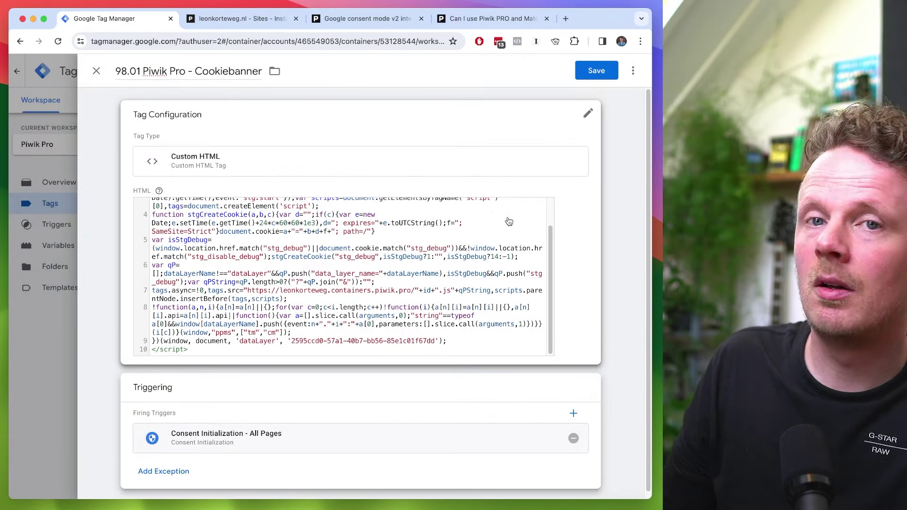
pyautogui.click(598, 71)
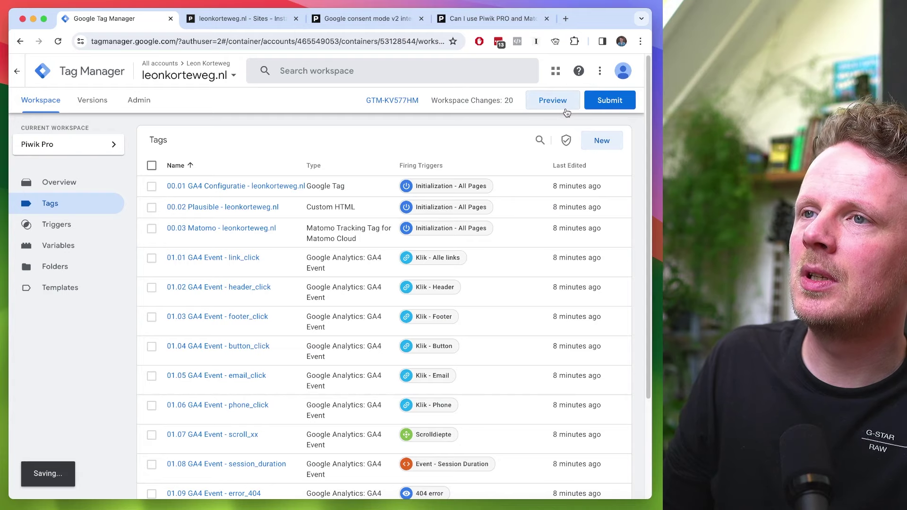
pyautogui.click(565, 106)
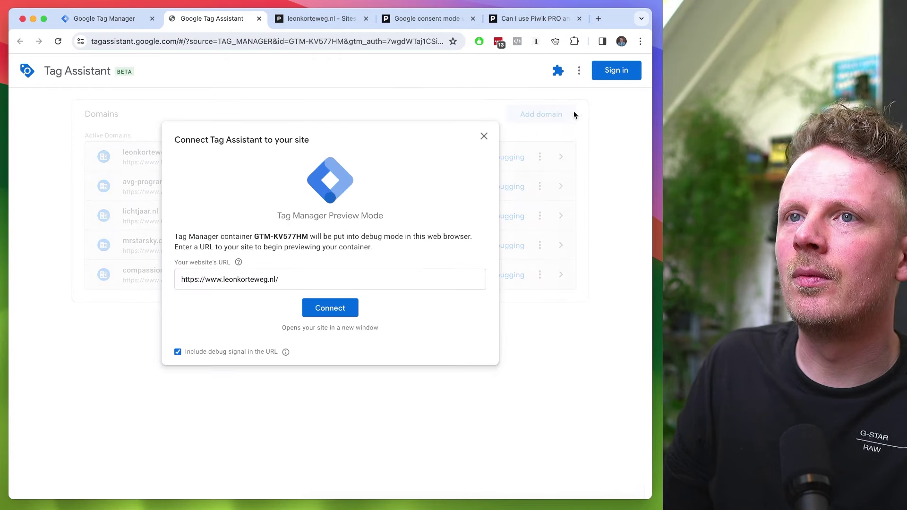
pyautogui.click(344, 308)
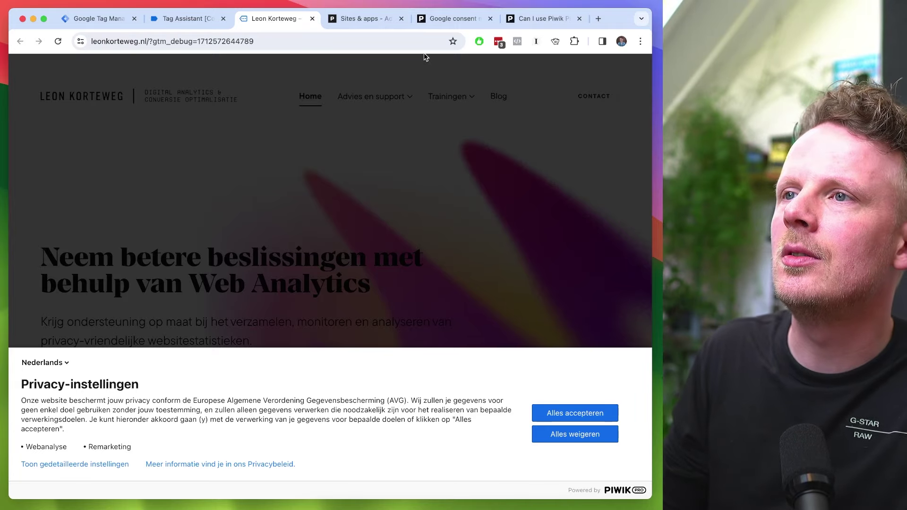
# Step: Look through the Piwik PRO help article on using Piwik PRO and Matomo at the same time
pyautogui.click(531, 21)
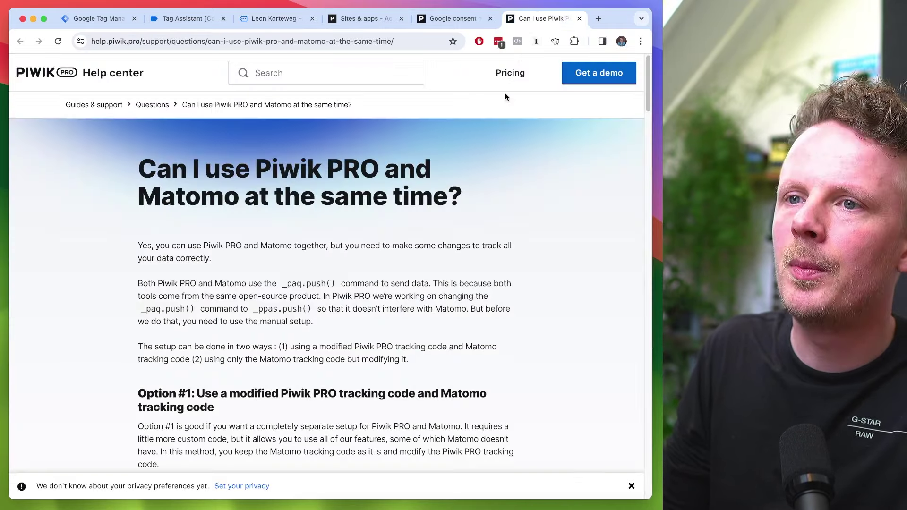
pyautogui.scroll(-4, 395, 311)
pyautogui.scroll(4, 396, 311)
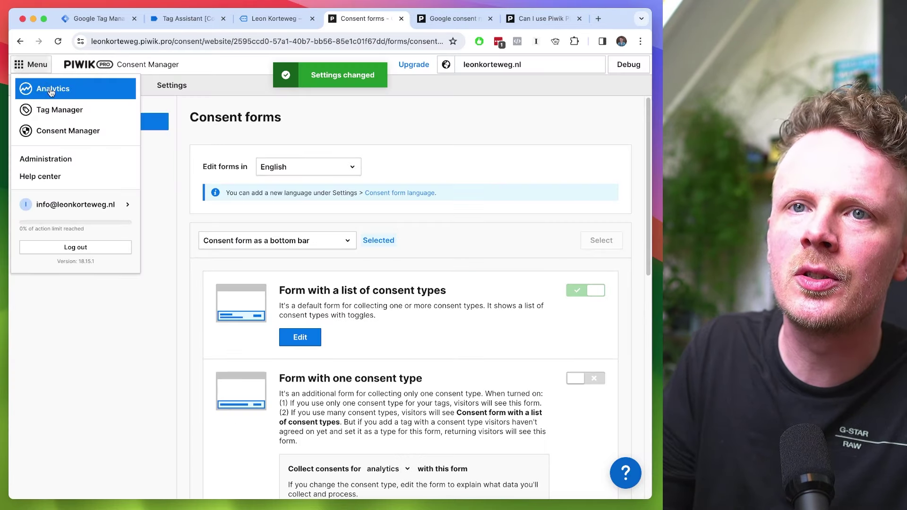
# Step: Open the Privacy settings of leonkorteweg.nl in Piwik PRO Administration and examine the Ask visitors for consent option
pyautogui.click(45, 158)
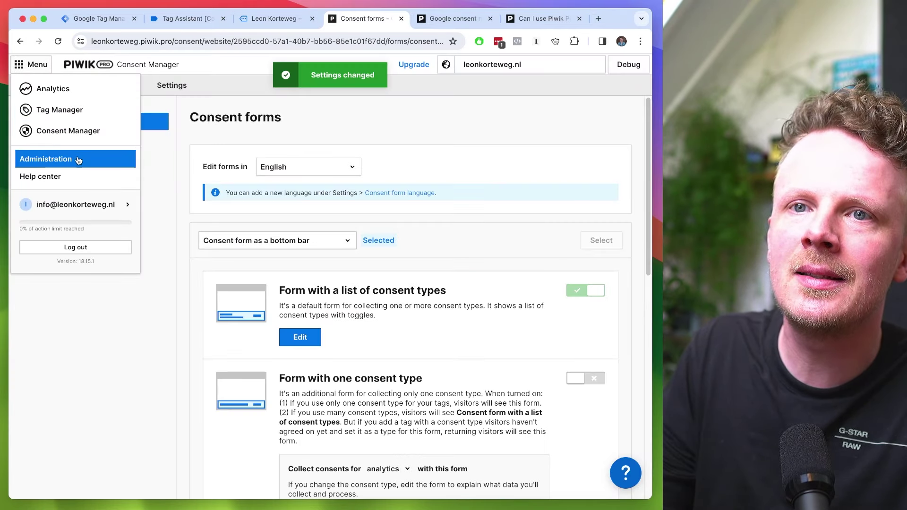
pyautogui.click(36, 65)
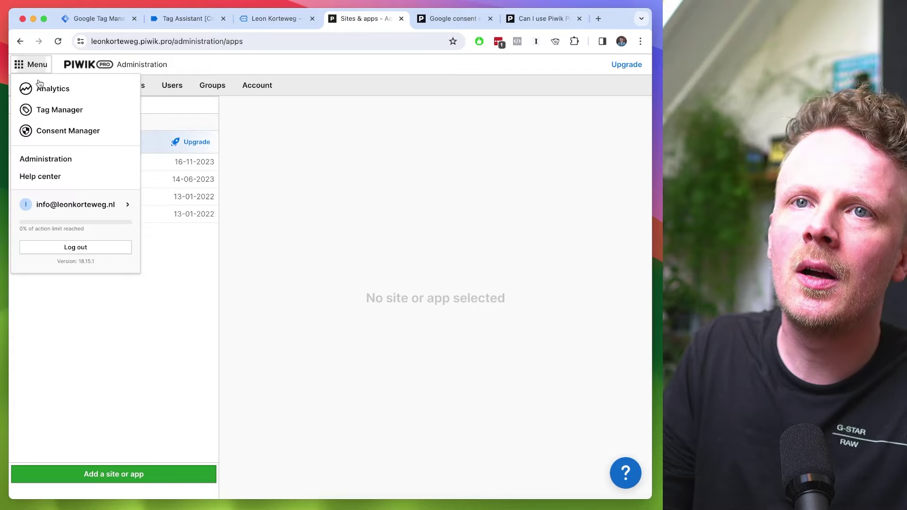
pyautogui.click(58, 159)
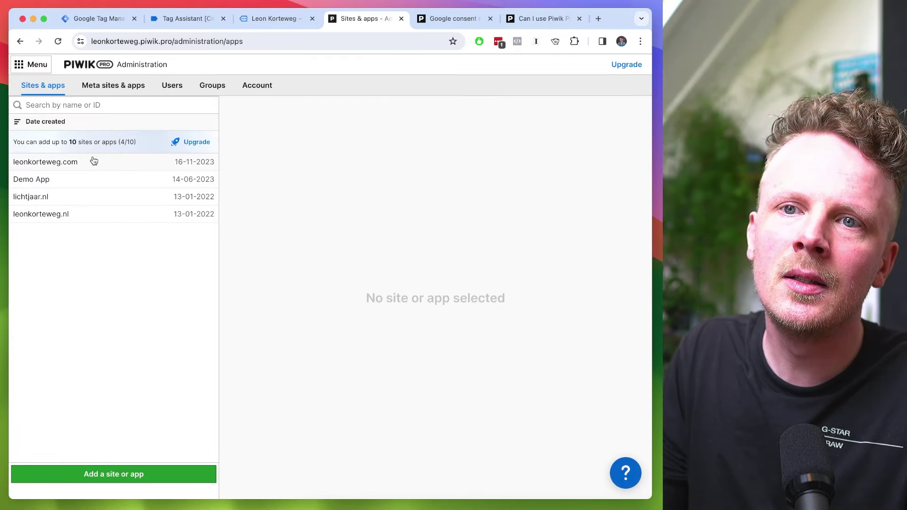
pyautogui.click(95, 217)
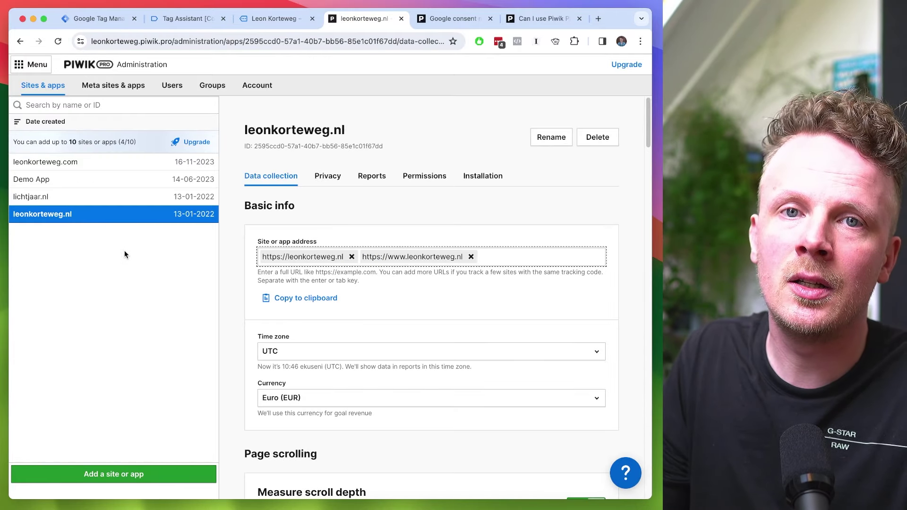
pyautogui.click(329, 180)
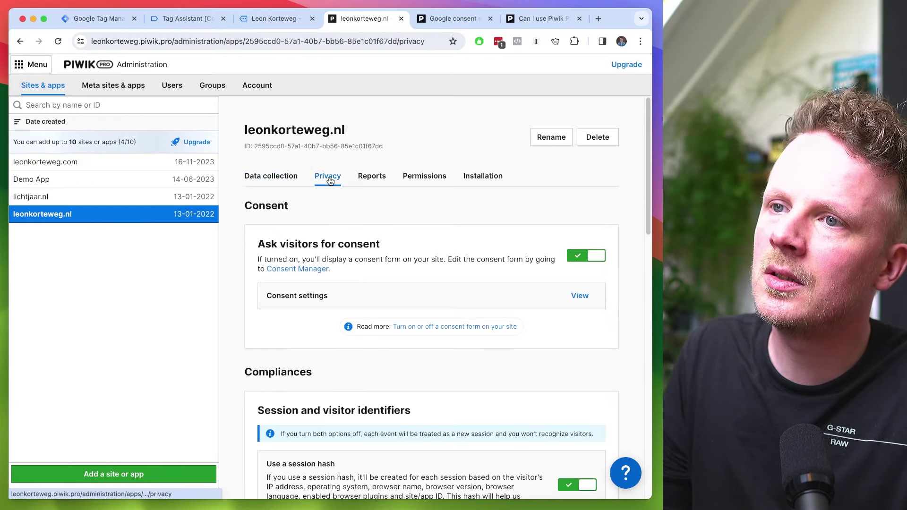
pyautogui.doubleClick(272, 206)
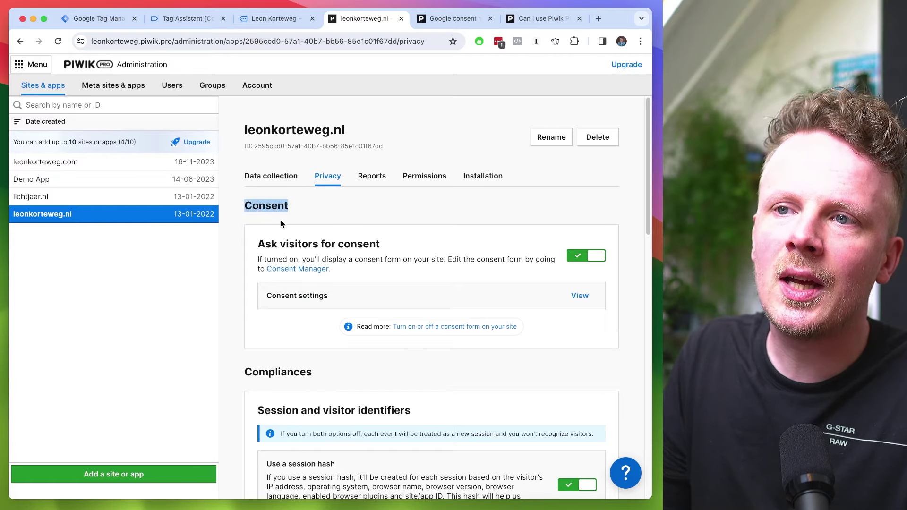
pyautogui.moveTo(268, 240); pyautogui.dragTo(355, 240)
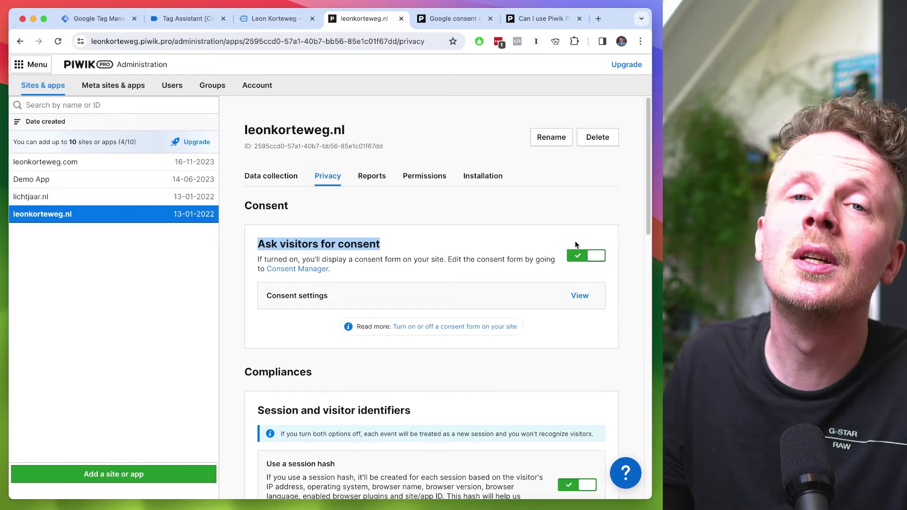
# Step: Return to the previewed website and accept all consent types in the privacy banner
pyautogui.hotkey('ctrl', 'shift', 'Tab')
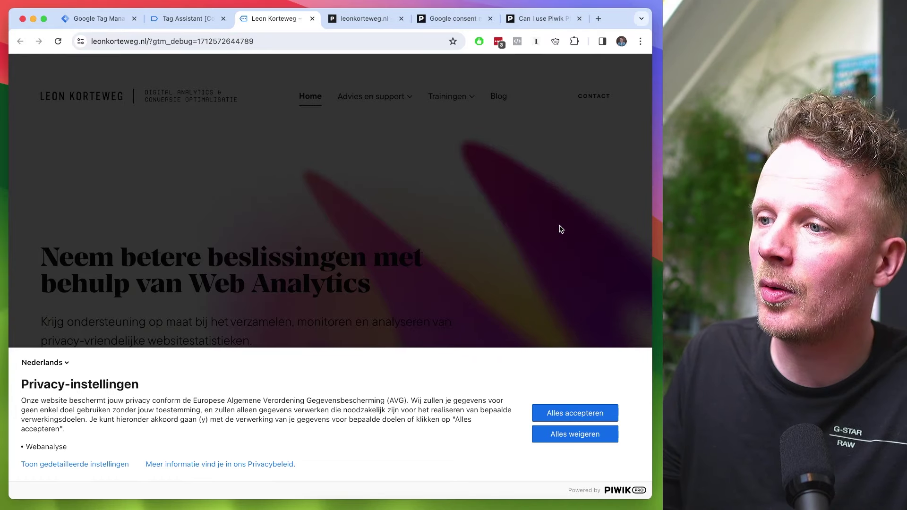
pyautogui.click(574, 415)
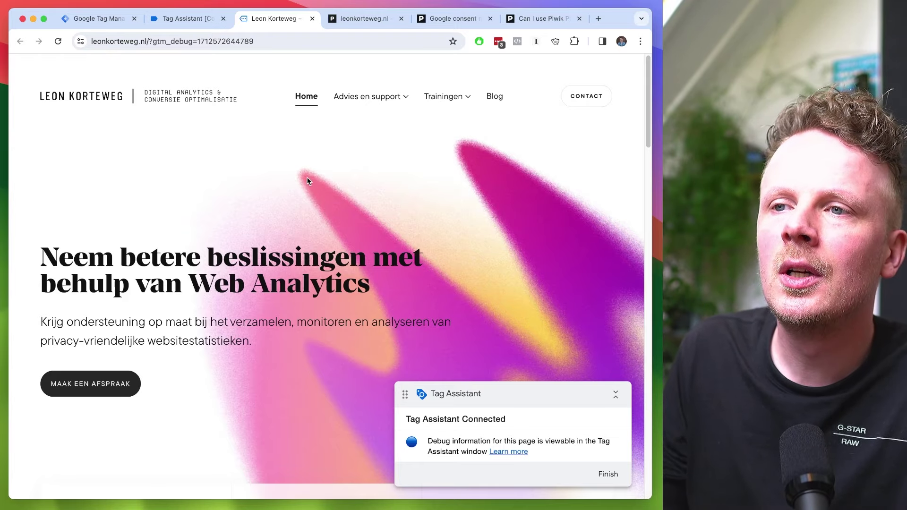
pyautogui.rightClick(237, 177)
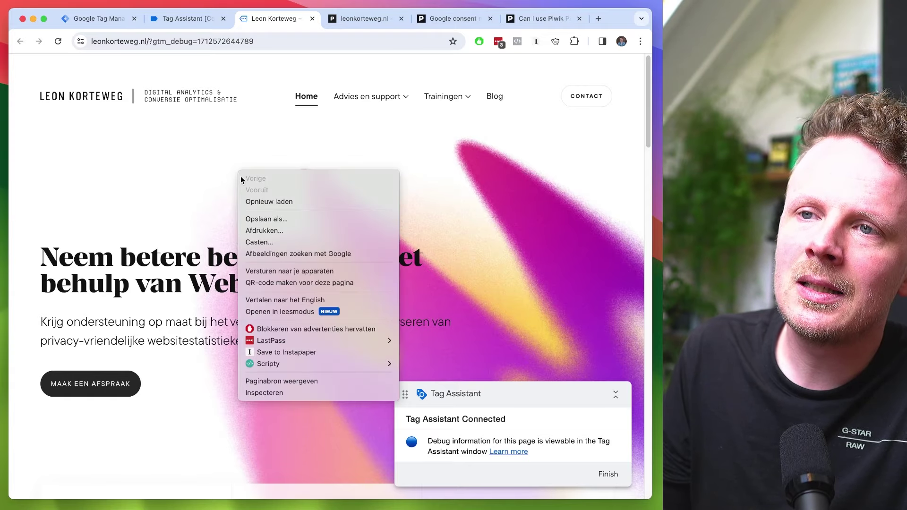
pyautogui.click(288, 393)
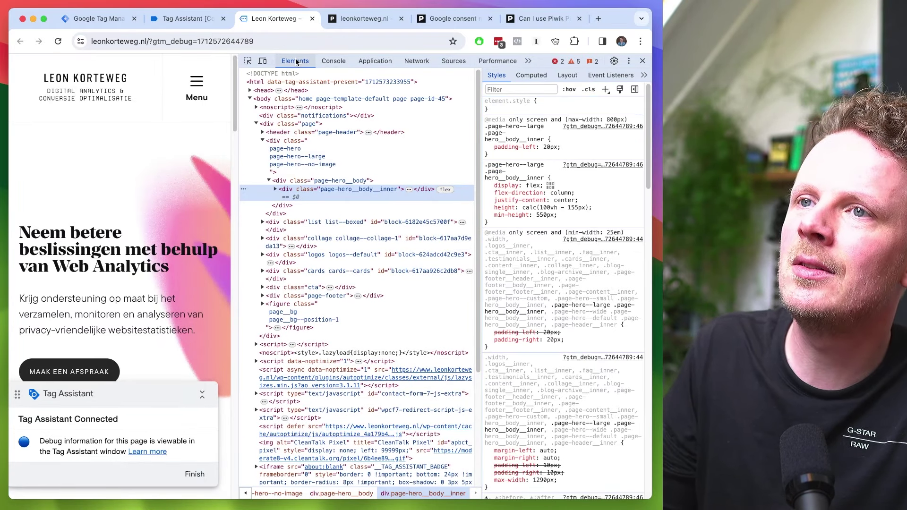
pyautogui.click(377, 62)
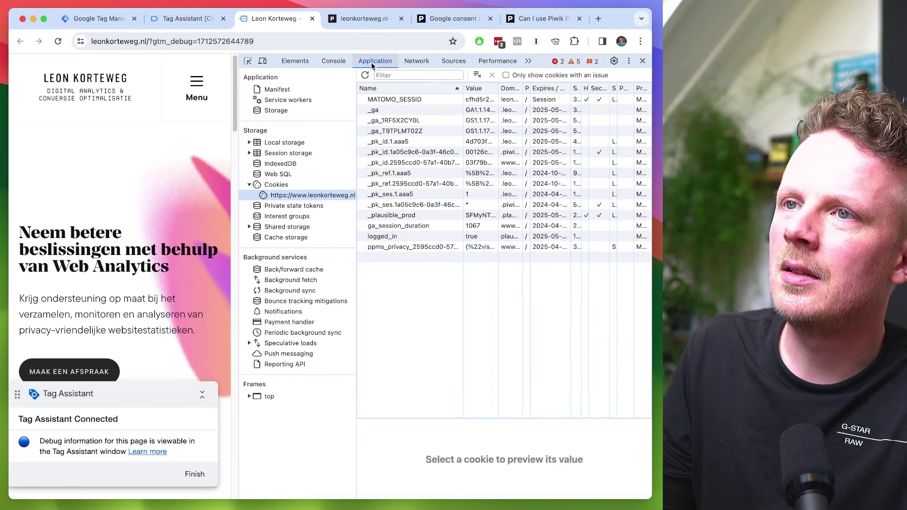
pyautogui.click(529, 62)
pyautogui.click(529, 62)
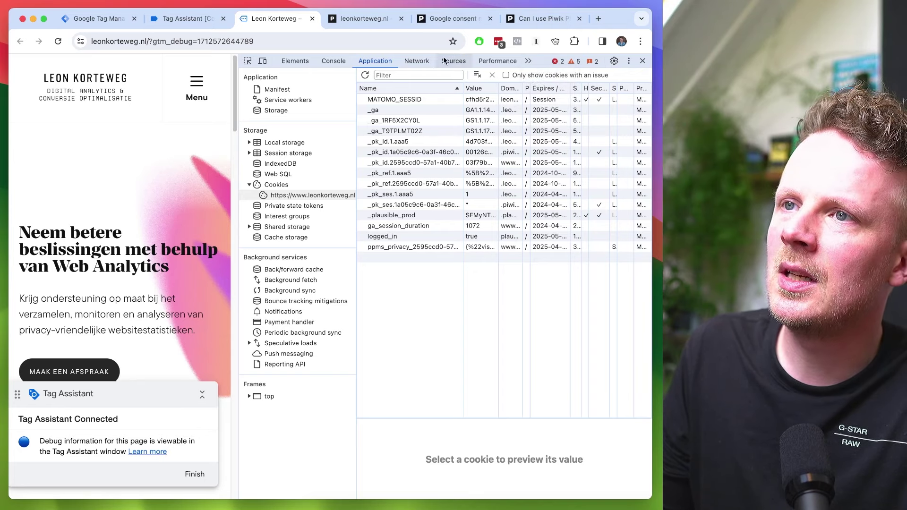
pyautogui.click(373, 62)
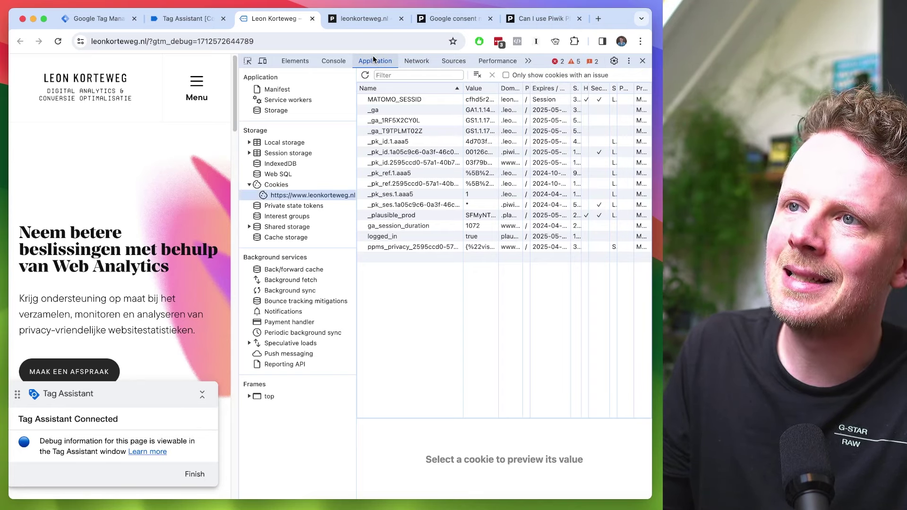
pyautogui.click(250, 184)
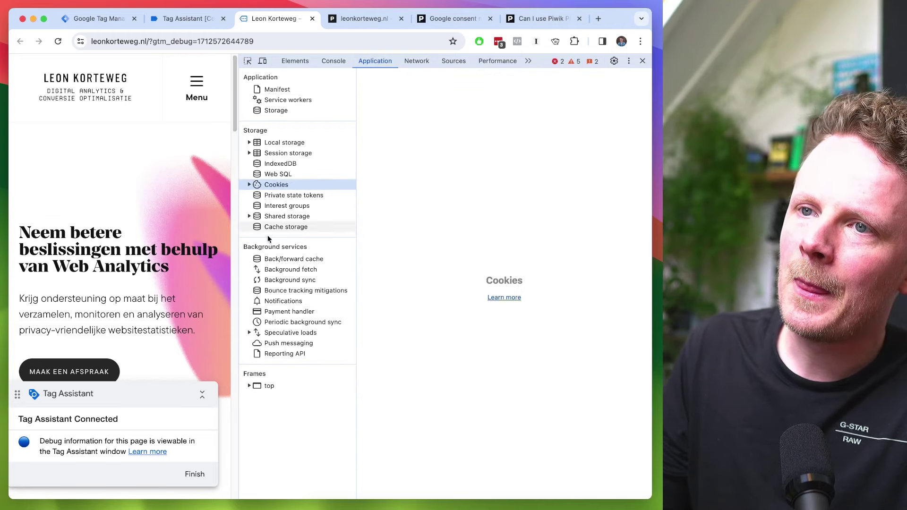
pyautogui.click(249, 184)
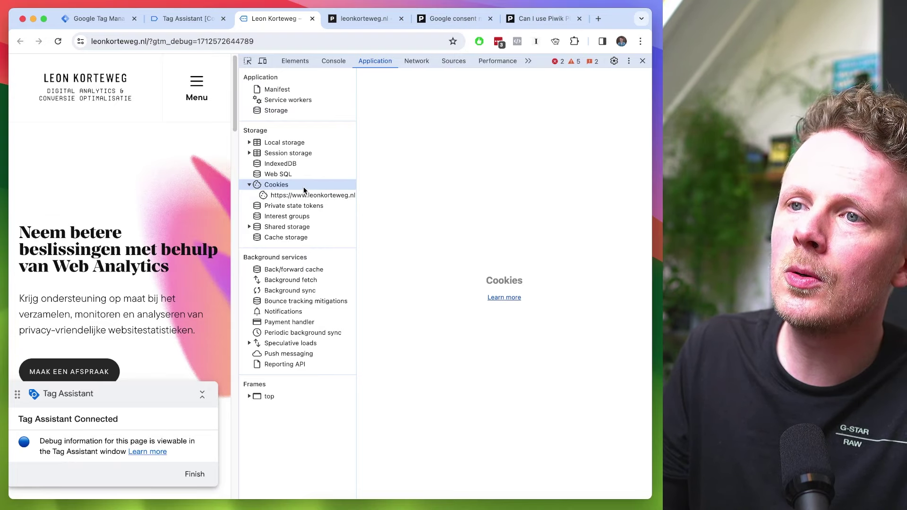
pyautogui.click(318, 198)
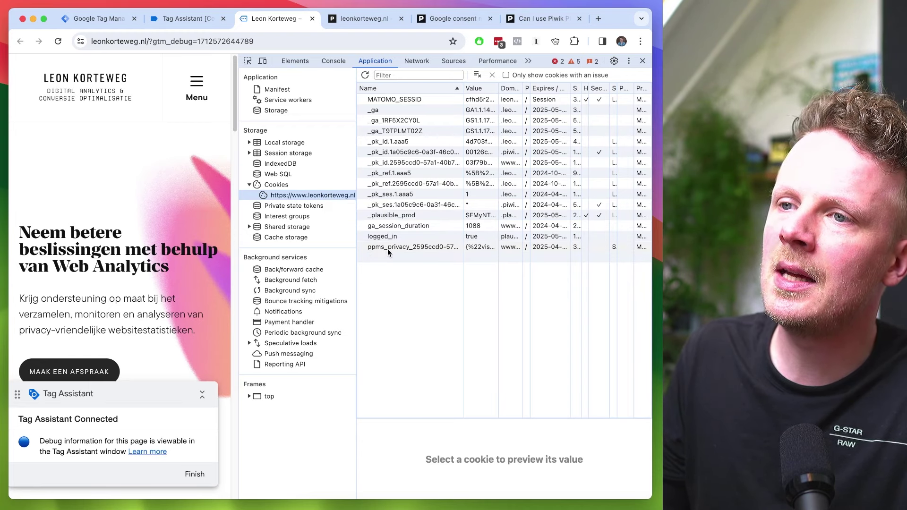
# Step: Delete the ppms_privacy cookie, close the developer tools and reload the website
pyautogui.click(402, 248)
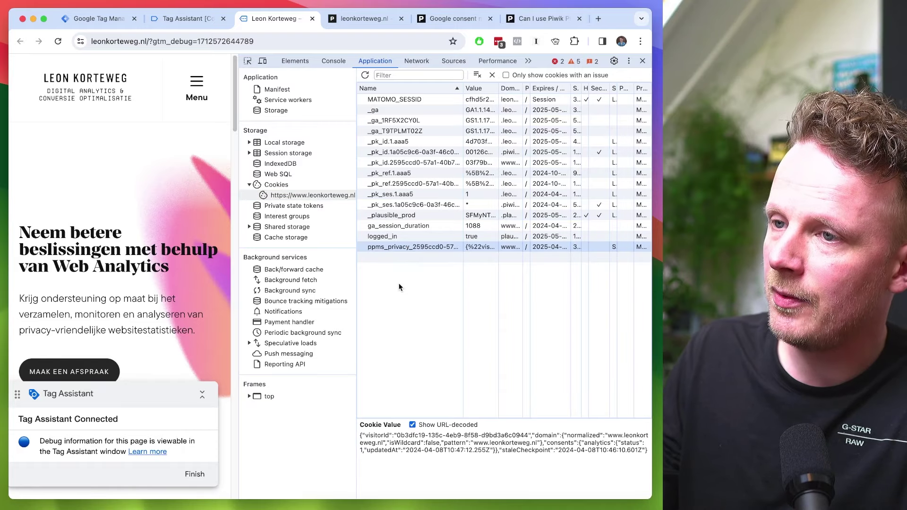
pyautogui.press('Delete')
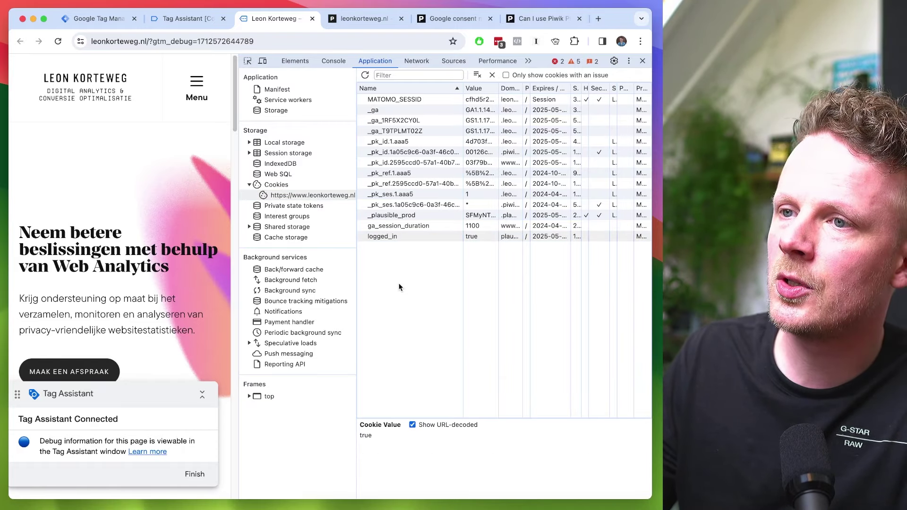
pyautogui.click(642, 61)
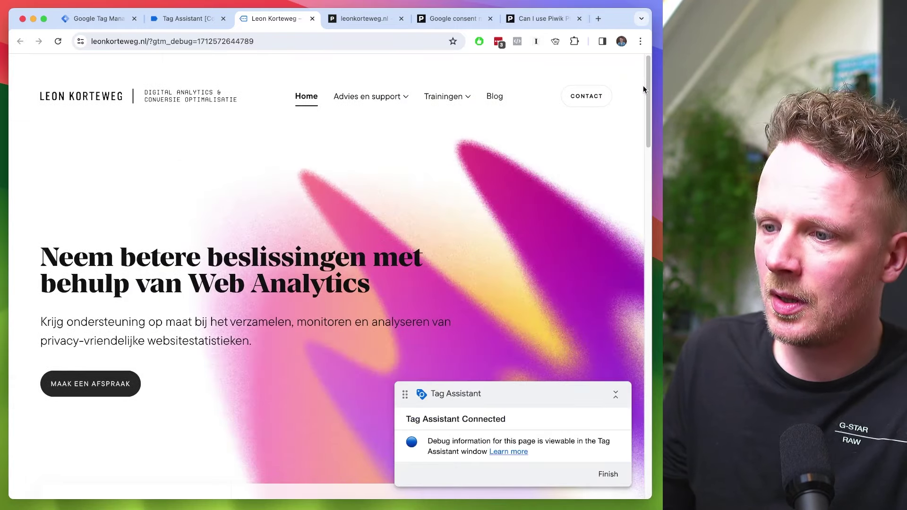
pyautogui.press('super+r')
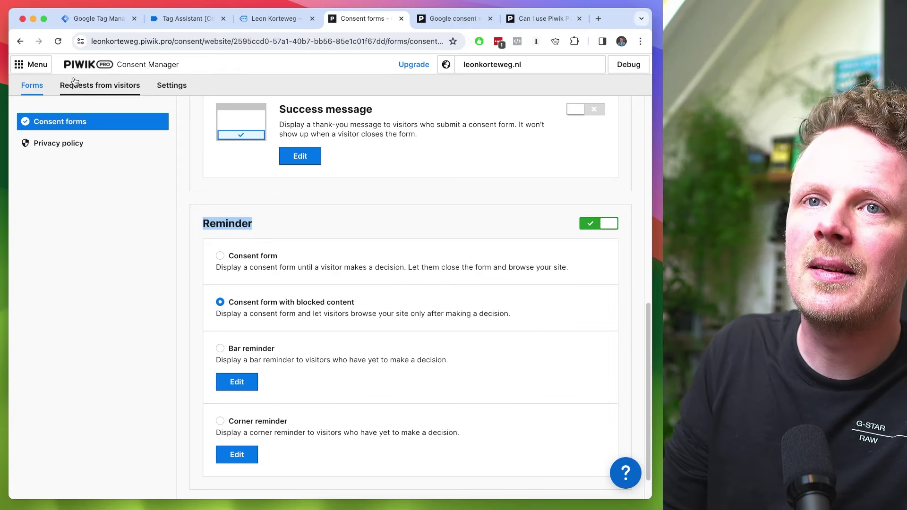
# Step: Open the consent forms in Piwik PRO Consent Manager and compare the selected form layout with the website's privacy banner
pyautogui.click(37, 64)
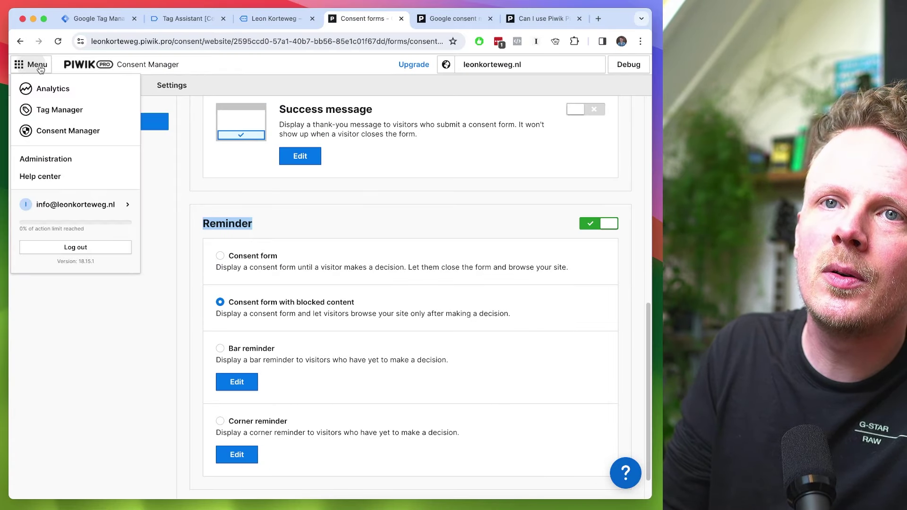
pyautogui.click(60, 138)
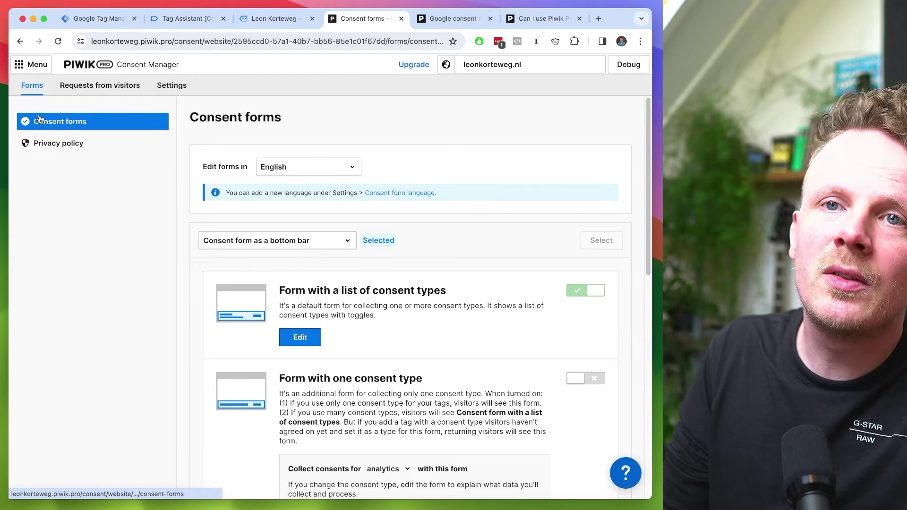
pyautogui.press('super+alt+Left')
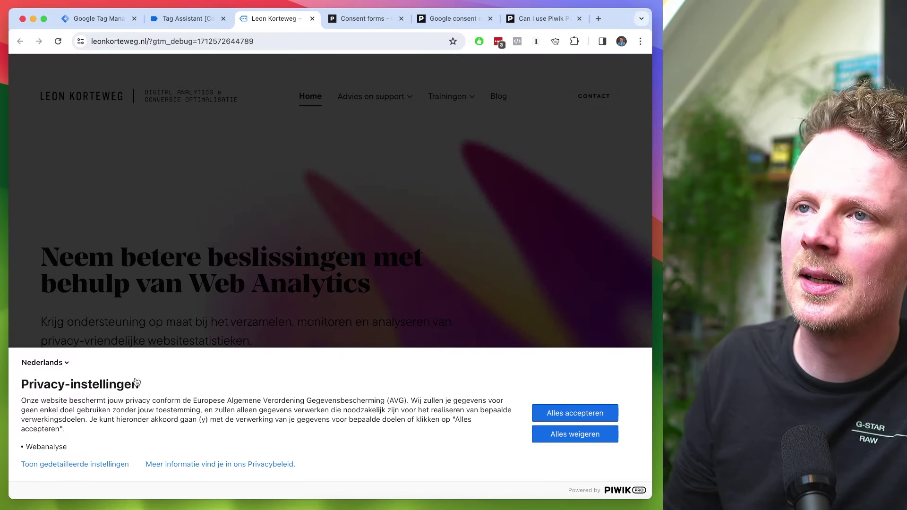
pyautogui.press('super+alt+Right')
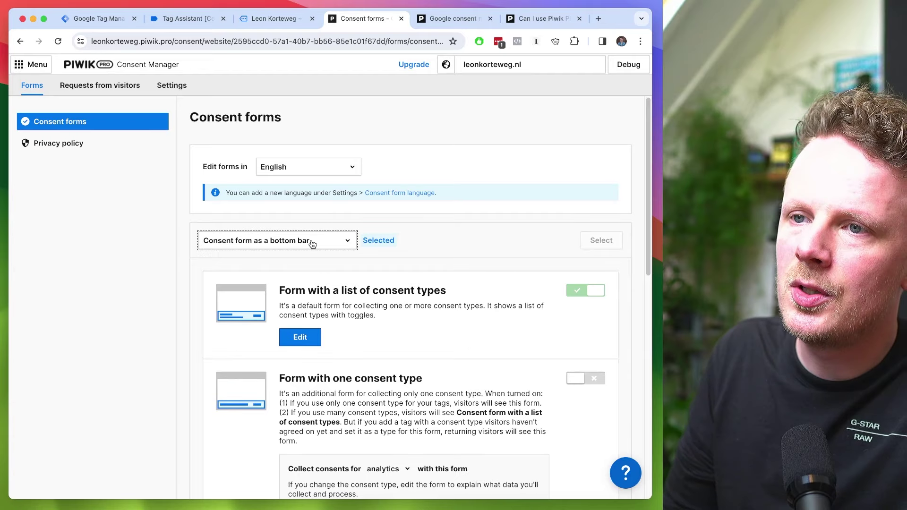
# Step: Select Consent form as a large popup as the form layout and view the banner on the reloaded website
pyautogui.click(312, 241)
pyautogui.click(377, 209)
pyautogui.press('super+alt+Left')
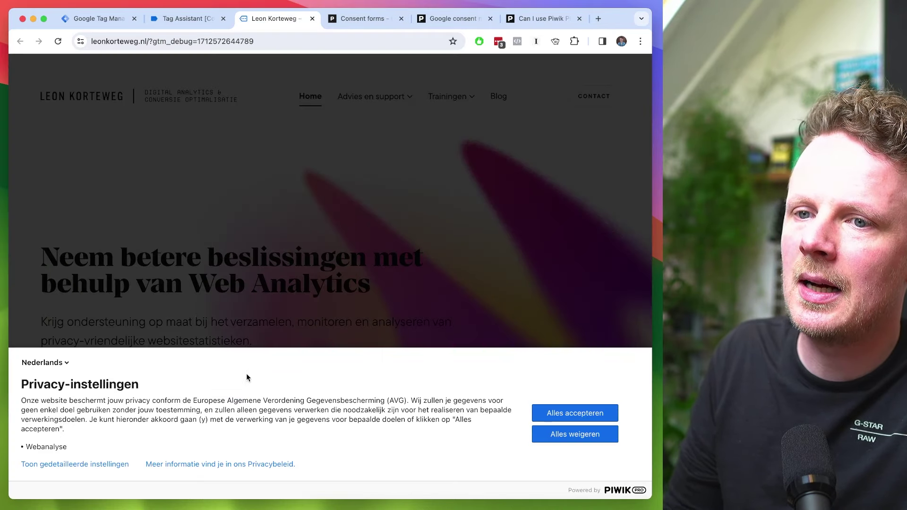
pyautogui.press('super+alt+Right')
pyautogui.click(297, 241)
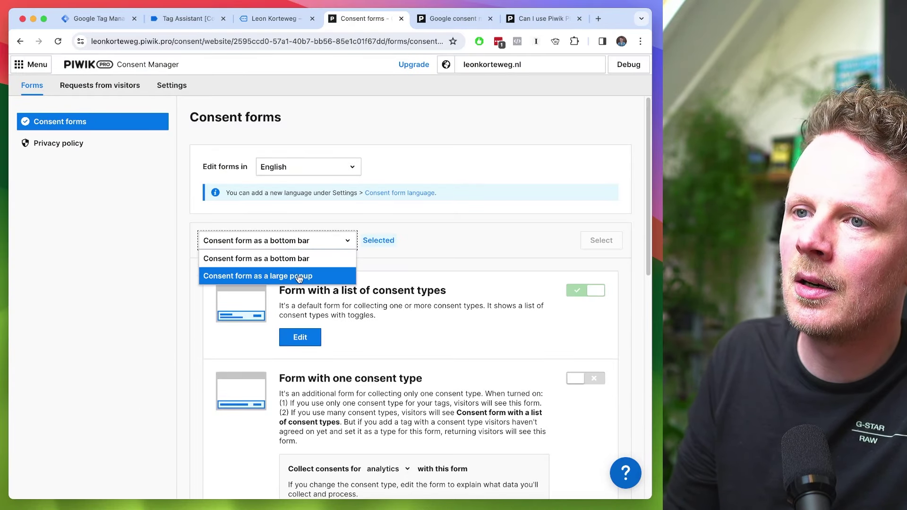
pyautogui.press('super+alt+Left')
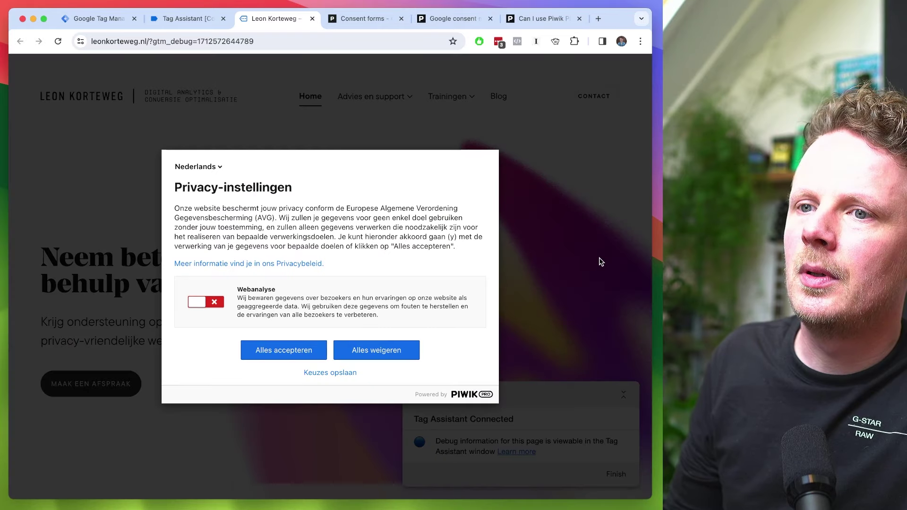
# Step: Change the form layout back to Consent form as a bottom bar and apply the selection
pyautogui.press('super+alt+Right')
pyautogui.click(330, 241)
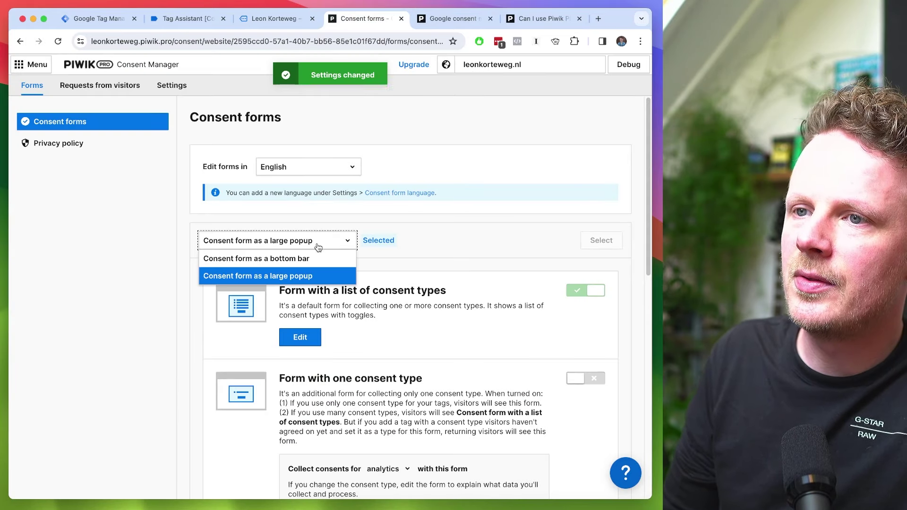
pyautogui.click(322, 263)
pyautogui.click(605, 241)
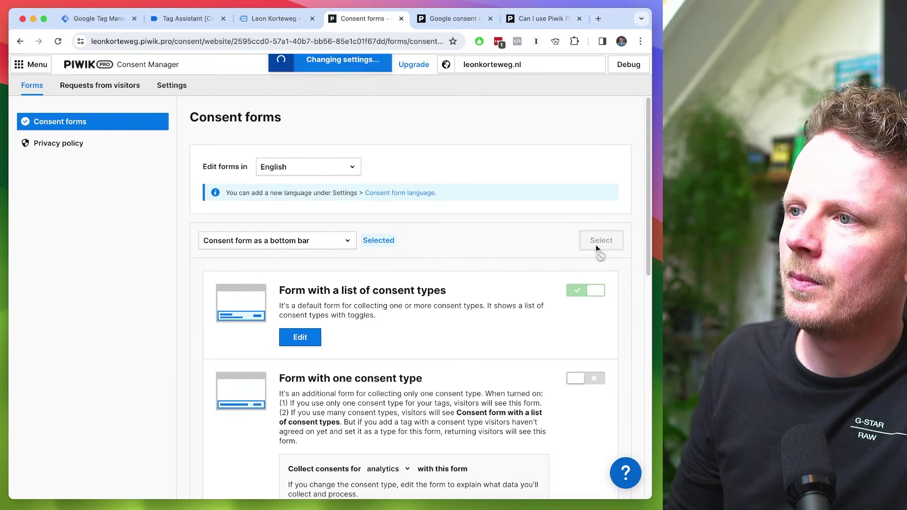
# Step: Open the editor of the Form with a list of consent types, view the intro paragraph's properties, and leave without saving
pyautogui.scroll(-3, 552, 250)
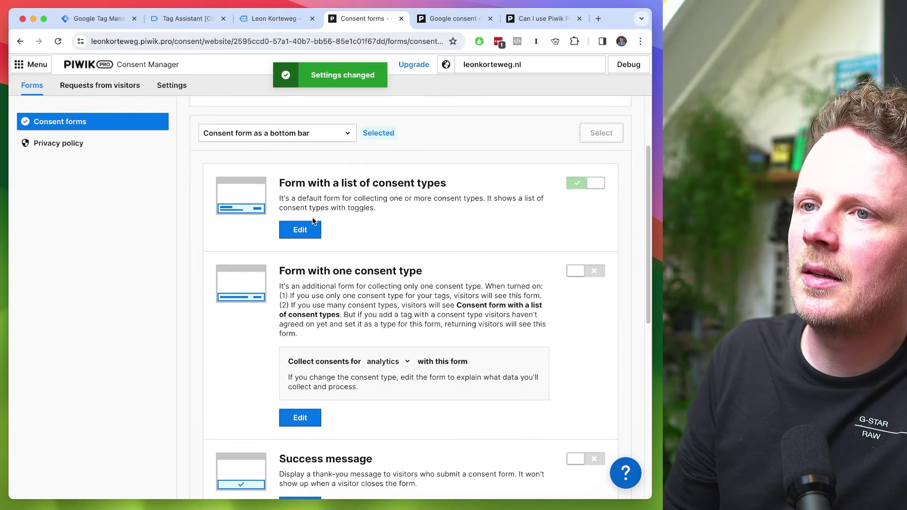
pyautogui.click(306, 233)
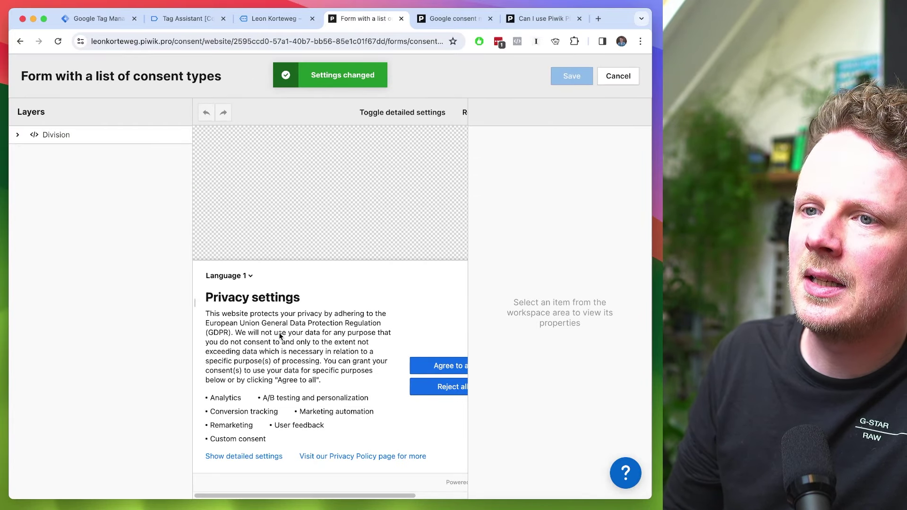
pyautogui.click(268, 341)
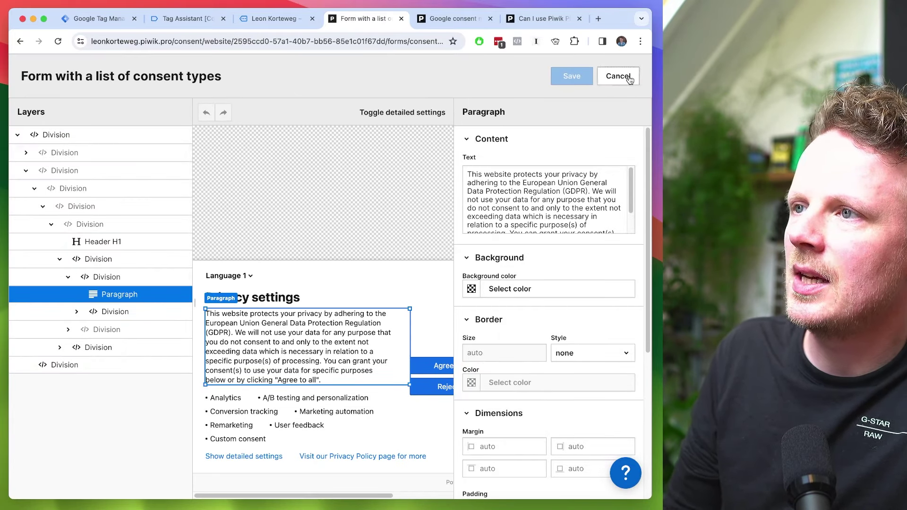
pyautogui.click(618, 76)
# Step: Reload the previewed website and examine the Reminder options in Consent Manager, comparing Consent form with blocked content with the live banner
pyautogui.click(274, 18)
pyautogui.press('super+r')
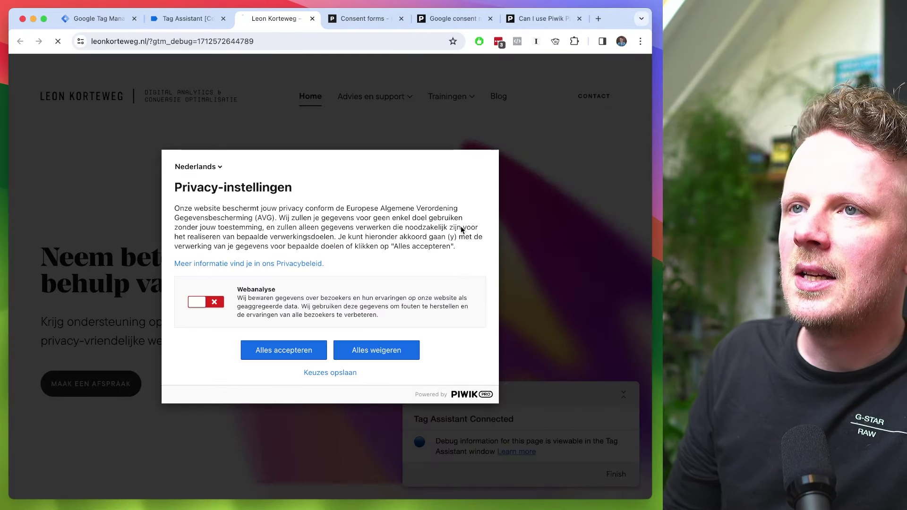
pyautogui.hotkey('ctrl', 'Tab')
pyautogui.scroll(-7, 366, 282)
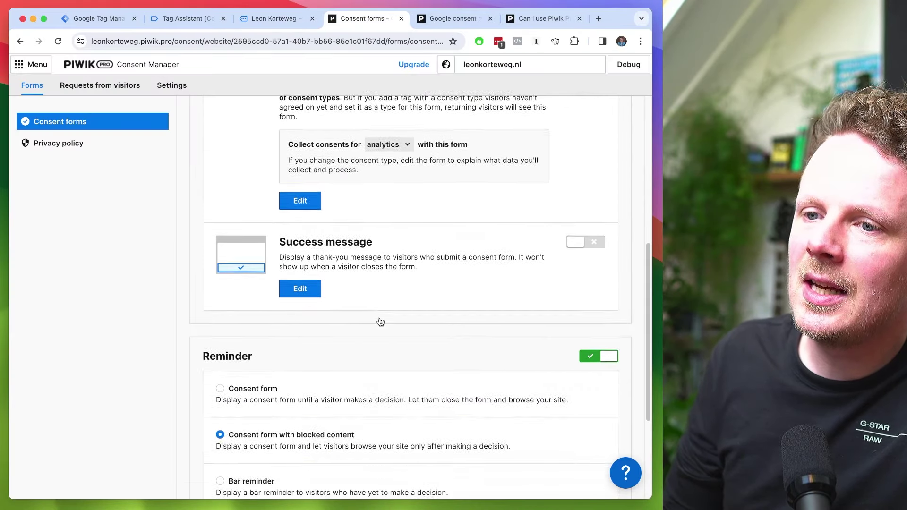
pyautogui.doubleClick(235, 187)
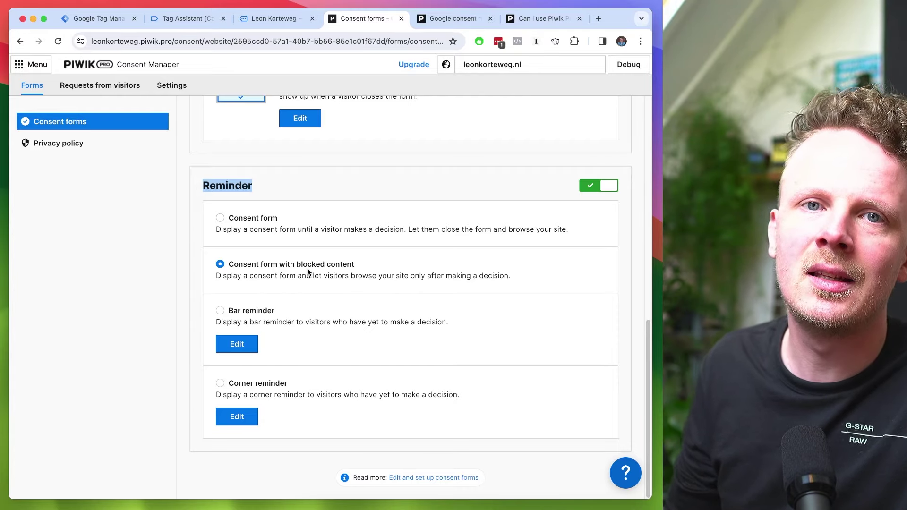
pyautogui.hotkey('ctrl', 'shift', 'Tab')
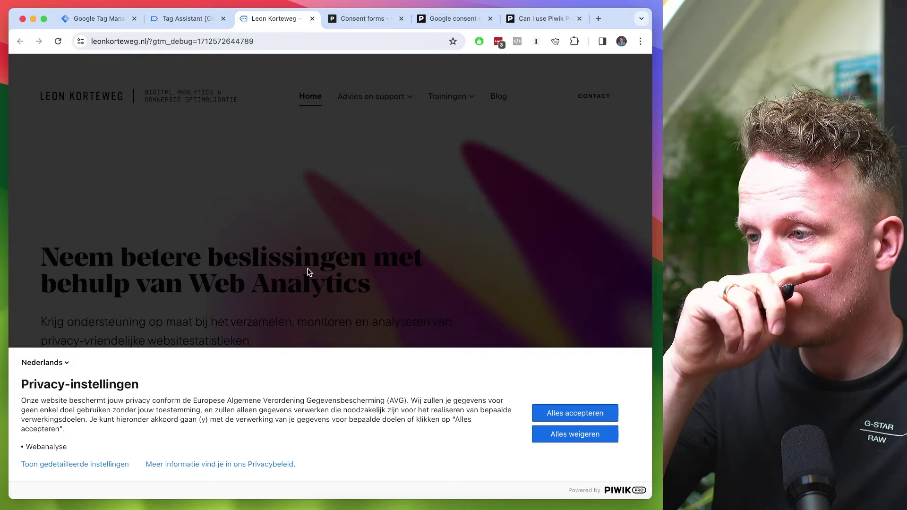
pyautogui.hotkey('ctrl', 'Tab')
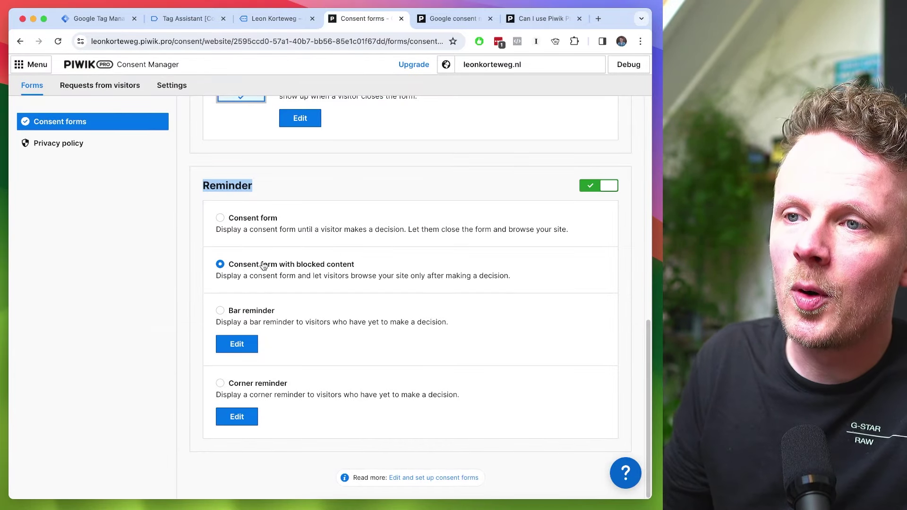
pyautogui.hotkey('ctrl', 'shift', 'Tab')
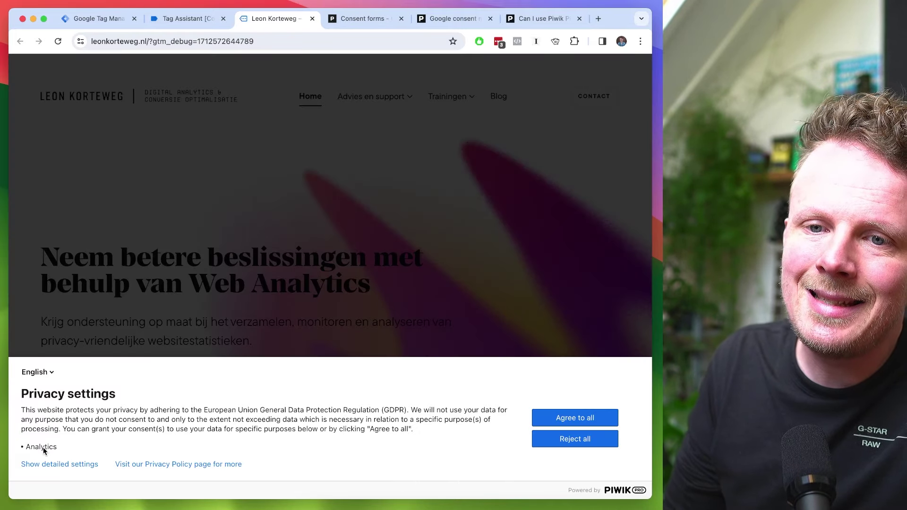
# Step: Expand the detailed settings of the website's privacy banner and try the Analytics consent switch on and off
pyautogui.click(63, 423)
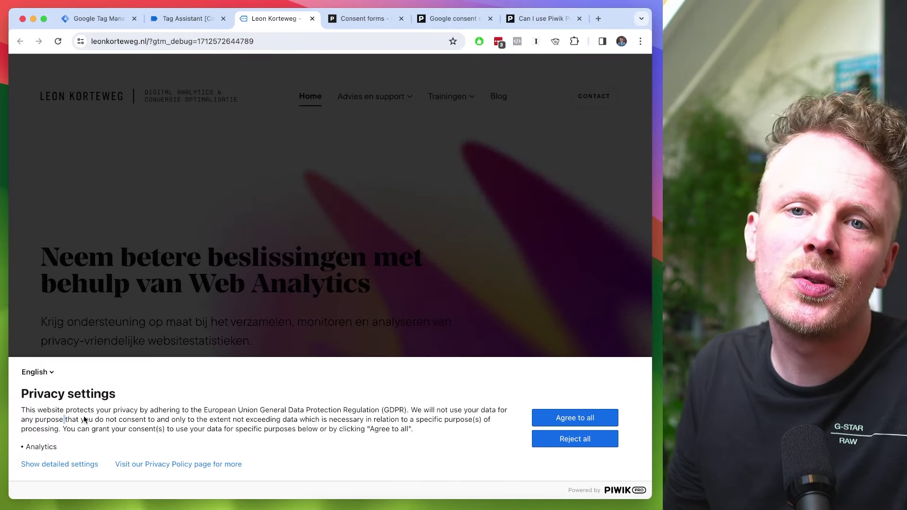
pyautogui.doubleClick(44, 445)
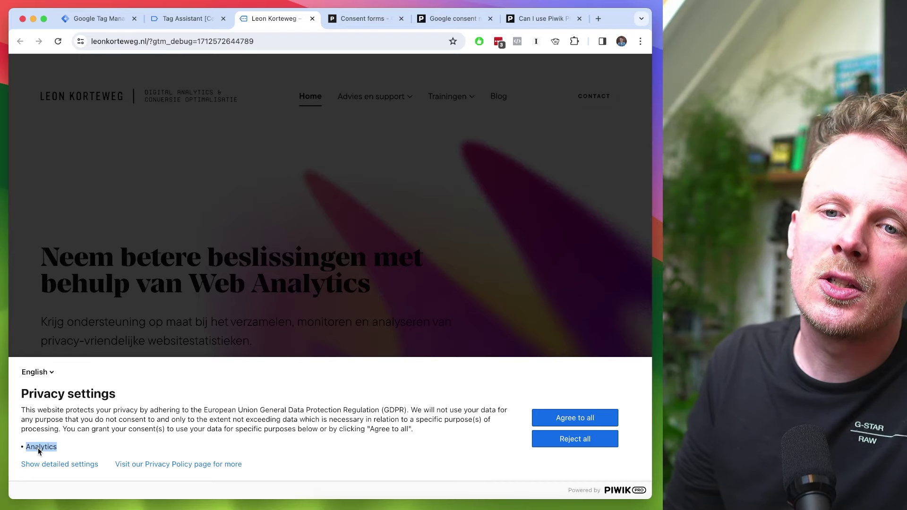
pyautogui.click(47, 464)
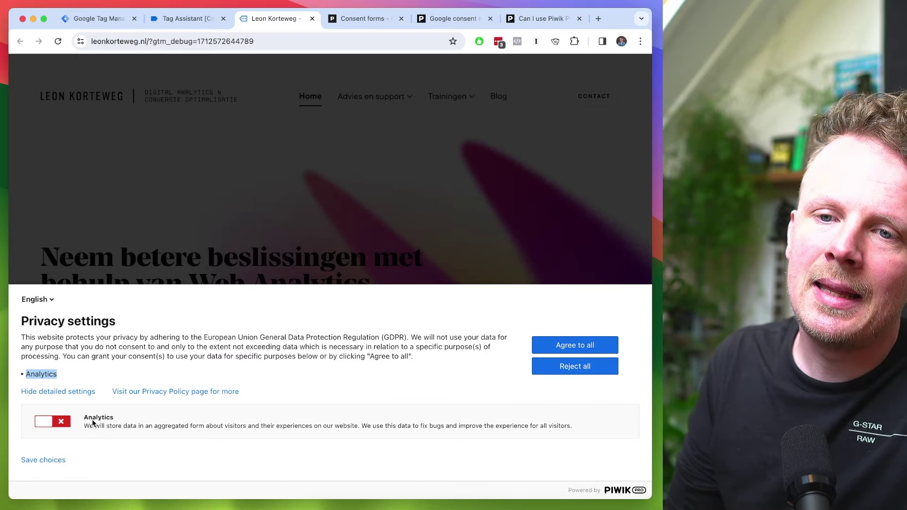
pyautogui.click(55, 392)
pyautogui.click(61, 464)
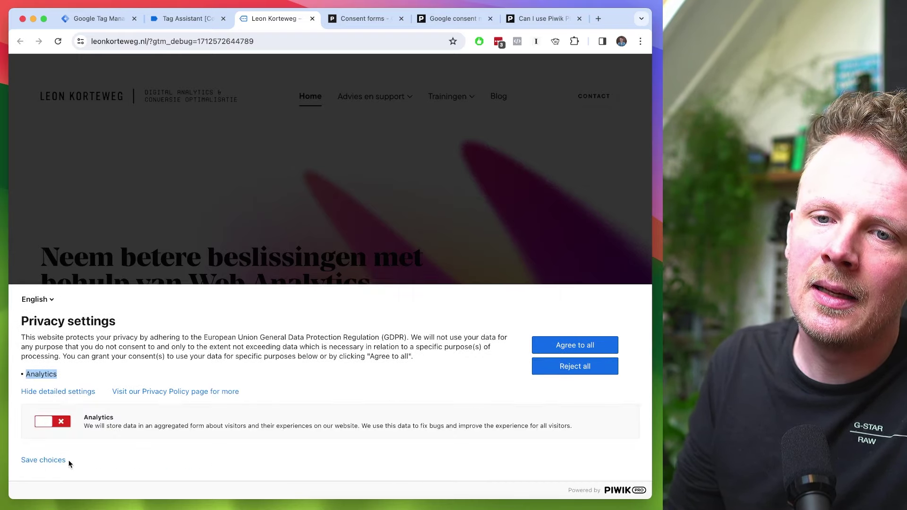
pyautogui.click(59, 421)
pyautogui.click(60, 420)
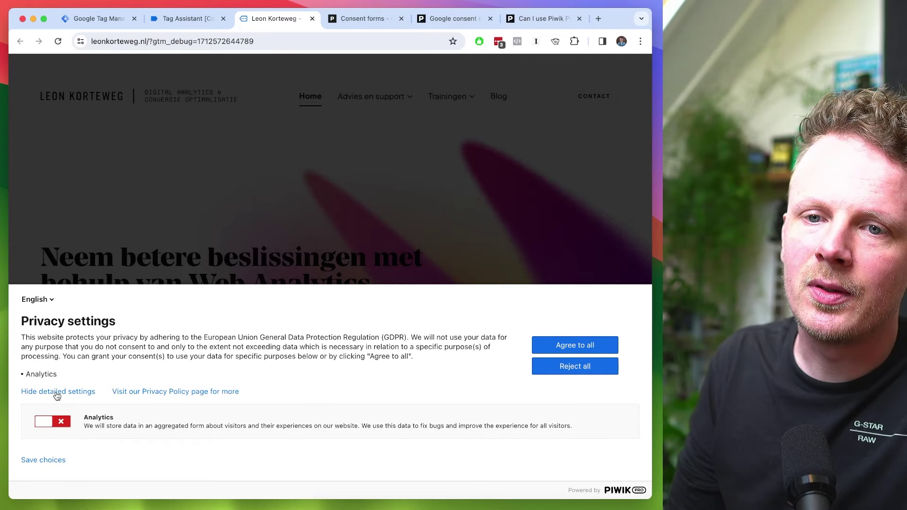
# Step: Collapse the banner's detailed settings and check the Analytics consent type listed in the privacy text
pyautogui.click(57, 393)
pyautogui.doubleClick(43, 448)
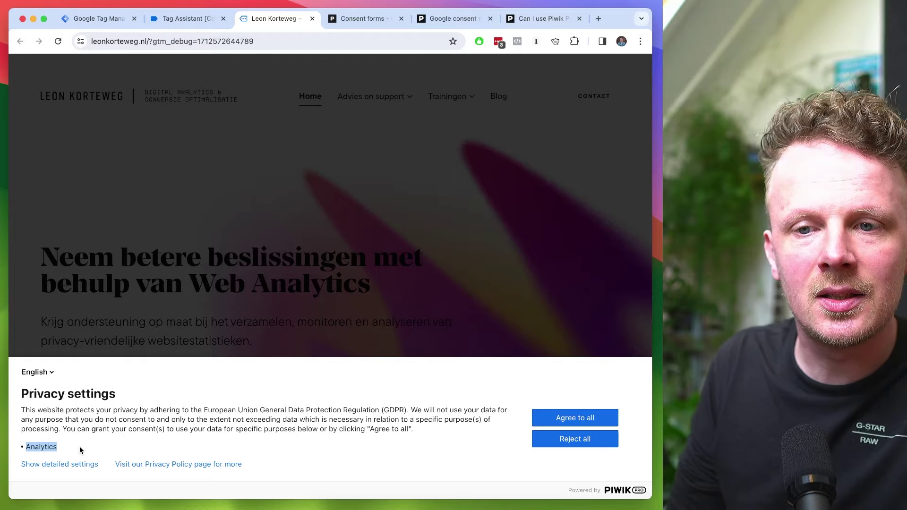
pyautogui.click(107, 386)
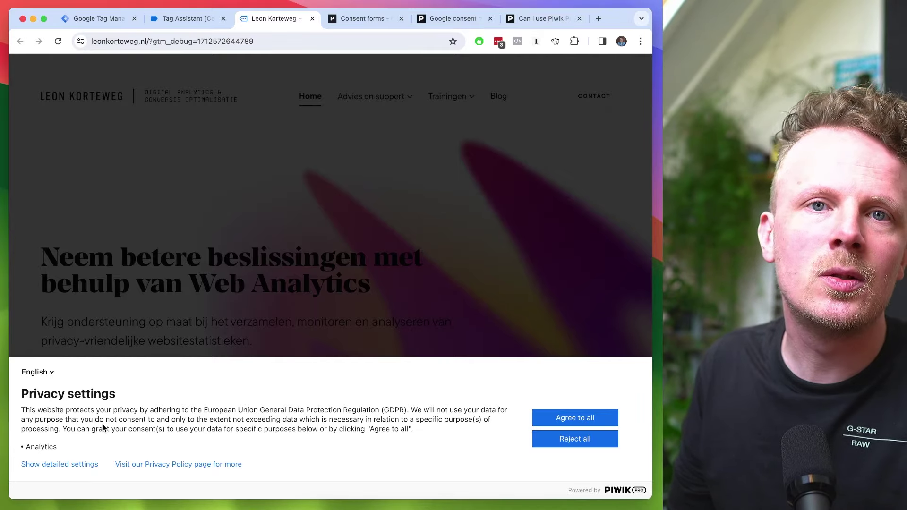
# Step: In Piwik PRO Tag Manager, start a Custom code (async) tag named "Remarketing (empty)" containing only the code <!-- -->
pyautogui.hotkey('ctrl', 'Tab')
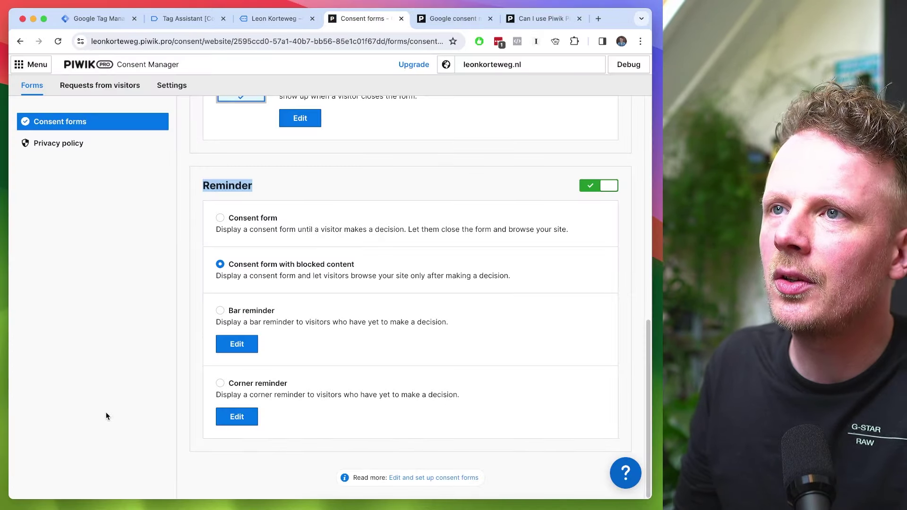
pyautogui.click(34, 67)
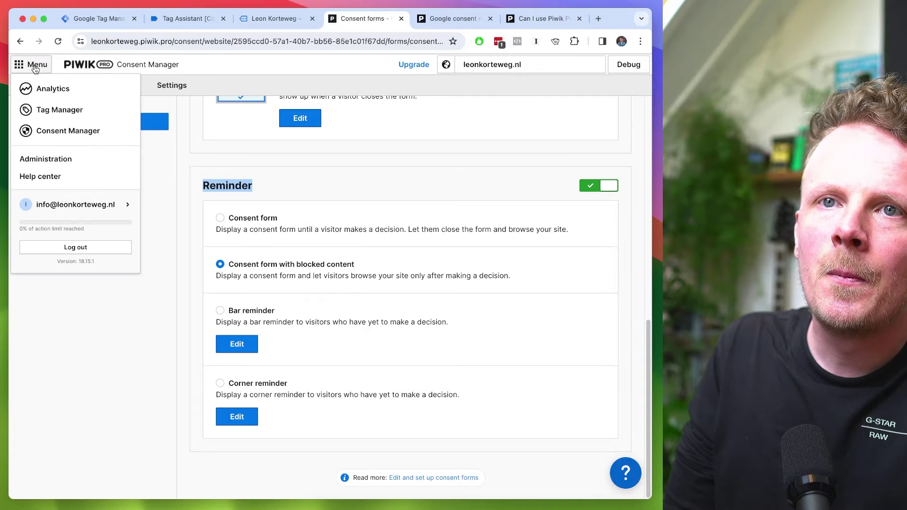
pyautogui.click(58, 113)
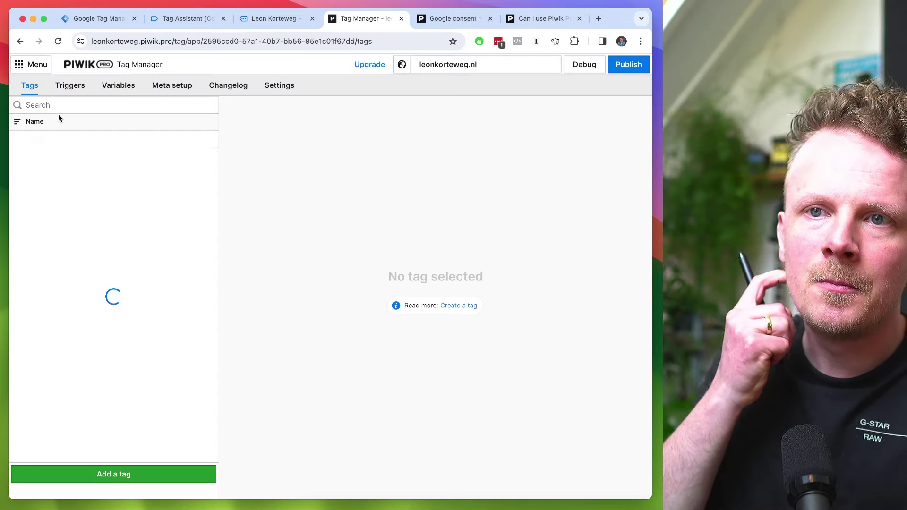
pyautogui.click(124, 476)
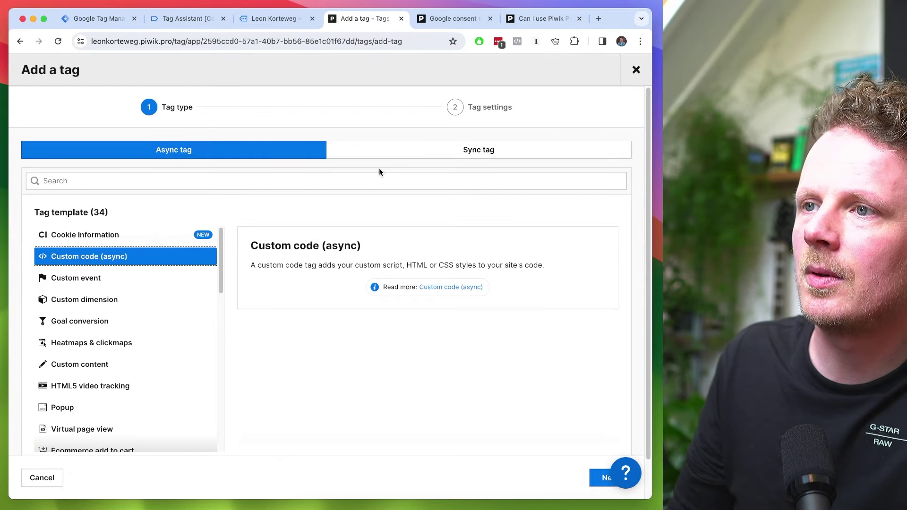
pyautogui.click(602, 478)
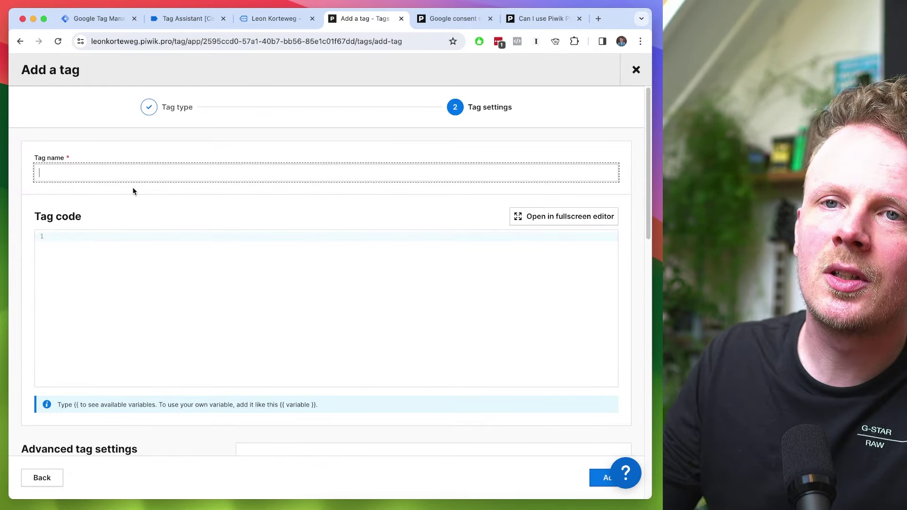
pyautogui.write('Remarketing (empty')
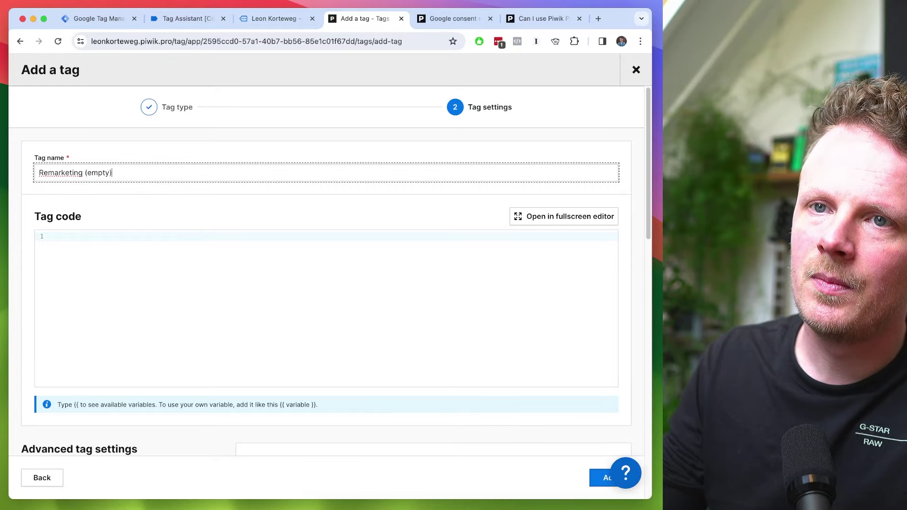
pyautogui.click(211, 314)
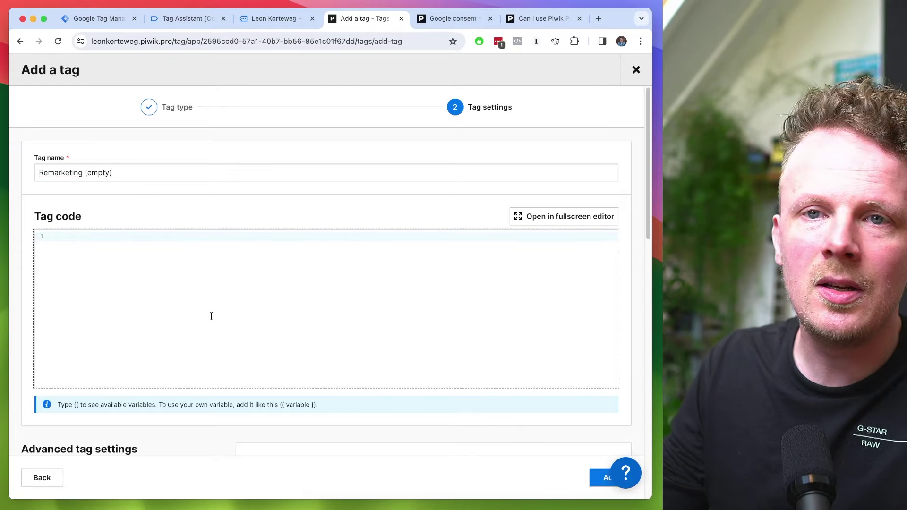
pyautogui.write('<')
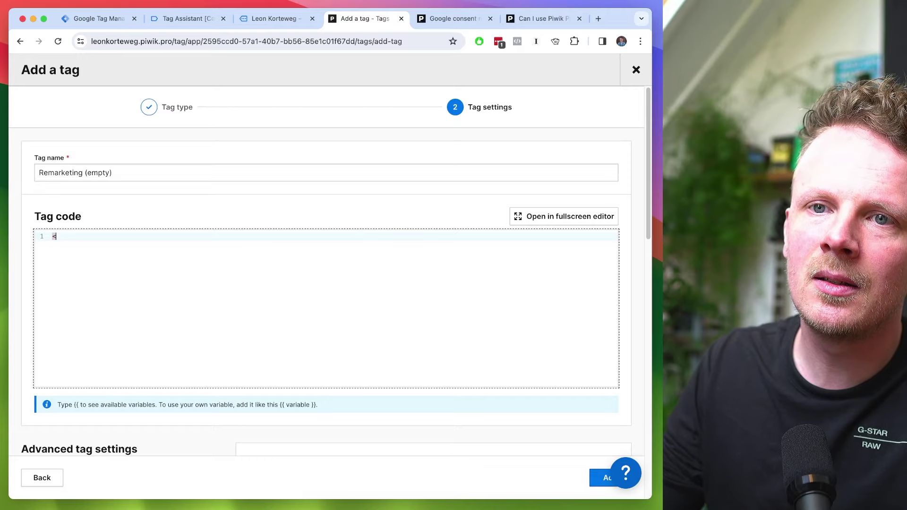
pyautogui.write('!-- -->')
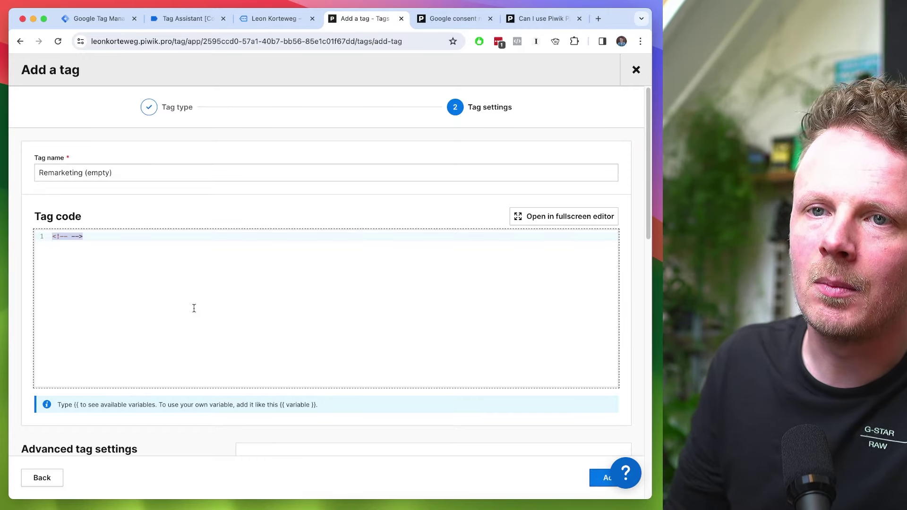
# Step: Set the consent type of the Remarketing (empty) tag to Remarketing in its advanced settings
pyautogui.scroll(-3, 179, 300)
pyautogui.scroll(2, 194, 230)
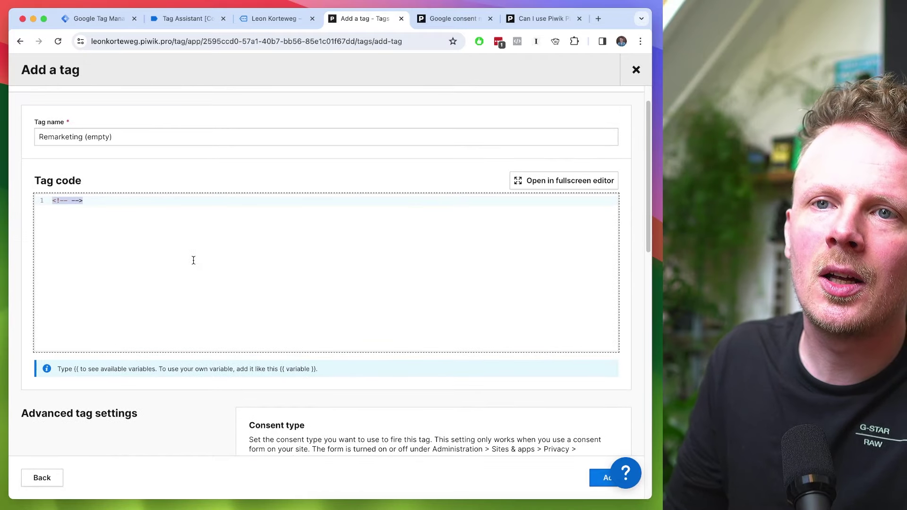
pyautogui.scroll(-4, 172, 229)
pyautogui.scroll(-3, 170, 335)
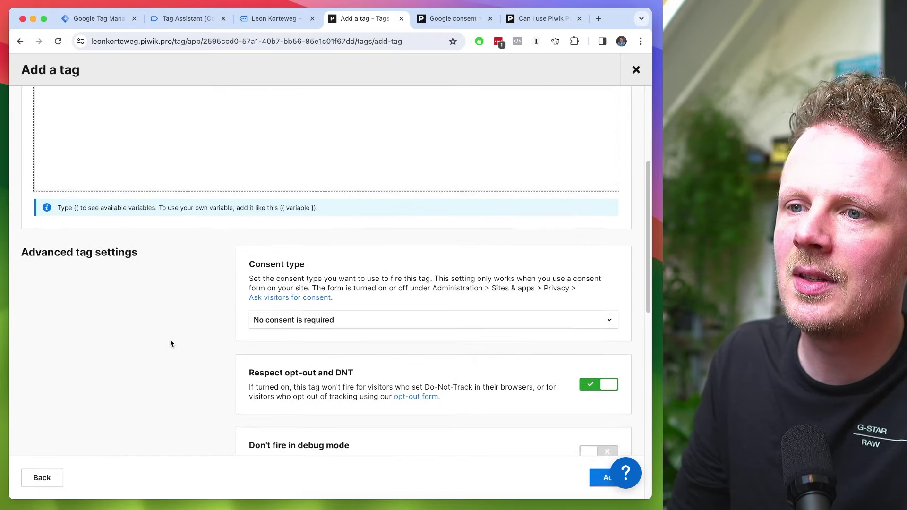
pyautogui.doubleClick(279, 212)
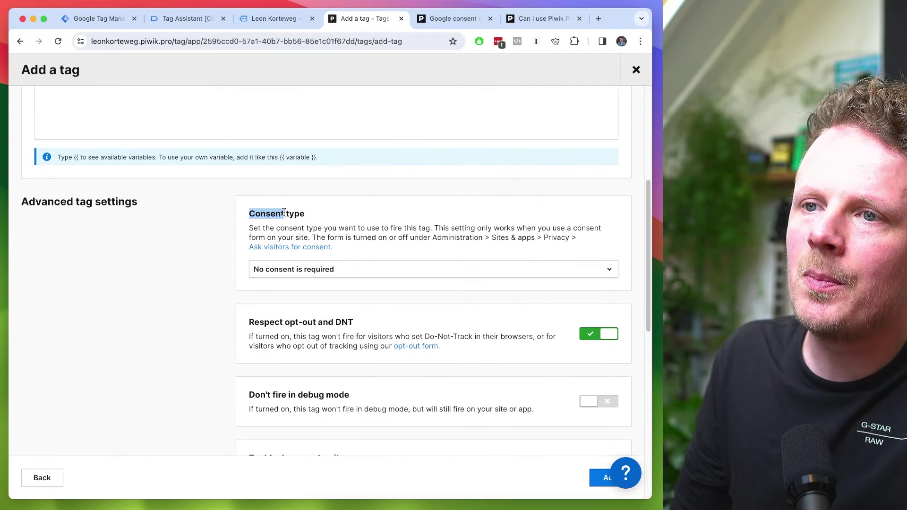
pyautogui.click(295, 270)
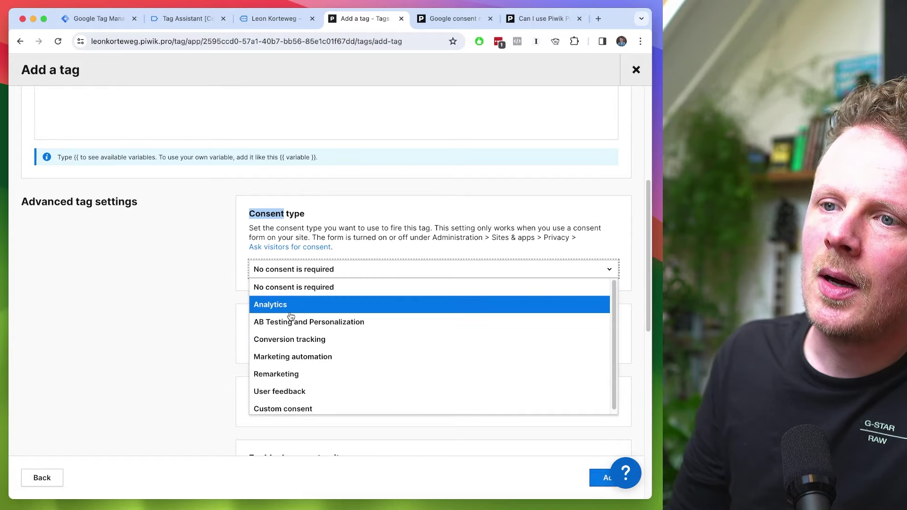
pyautogui.click(308, 378)
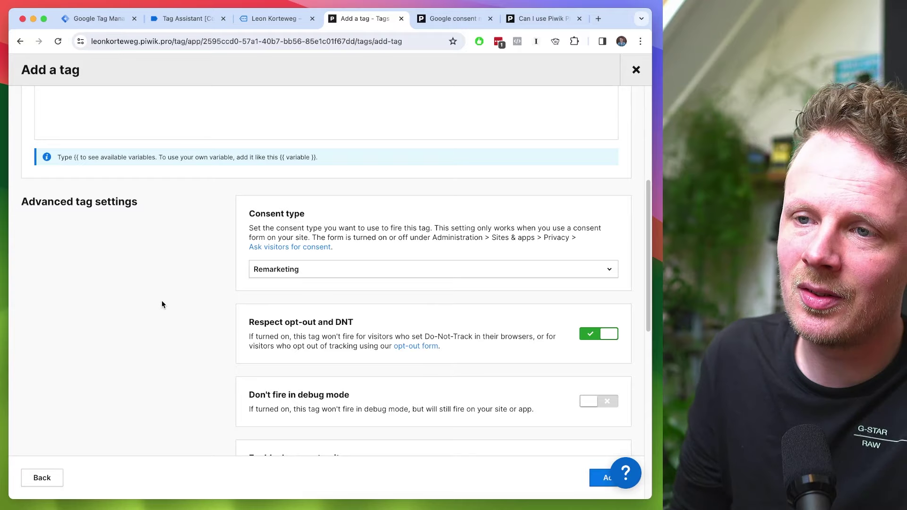
# Step: Attach the existing All page views trigger to the Remarketing (empty) tag
pyautogui.scroll(-10, 152, 310)
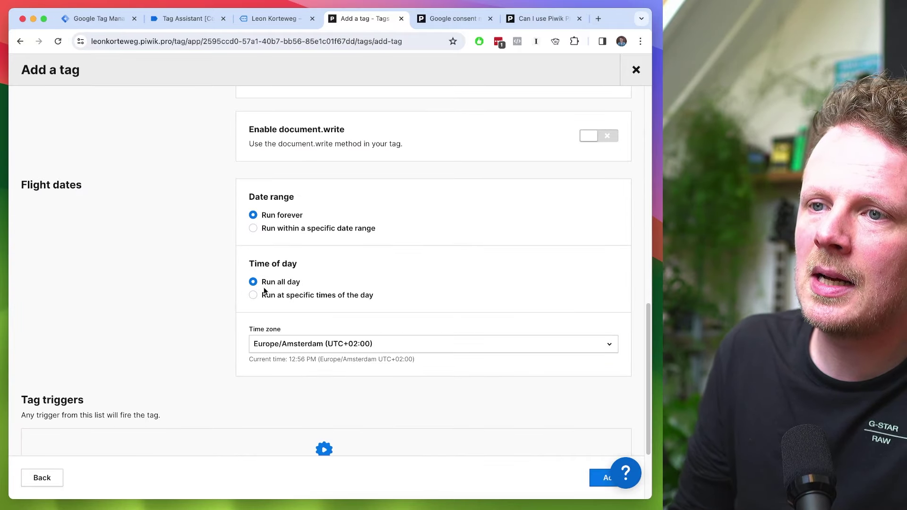
pyautogui.scroll(-2, 210, 310)
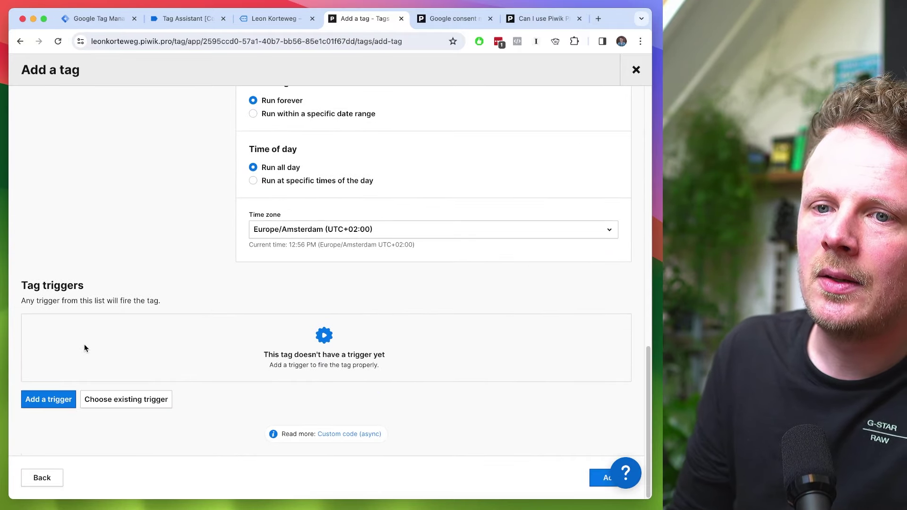
pyautogui.click(127, 409)
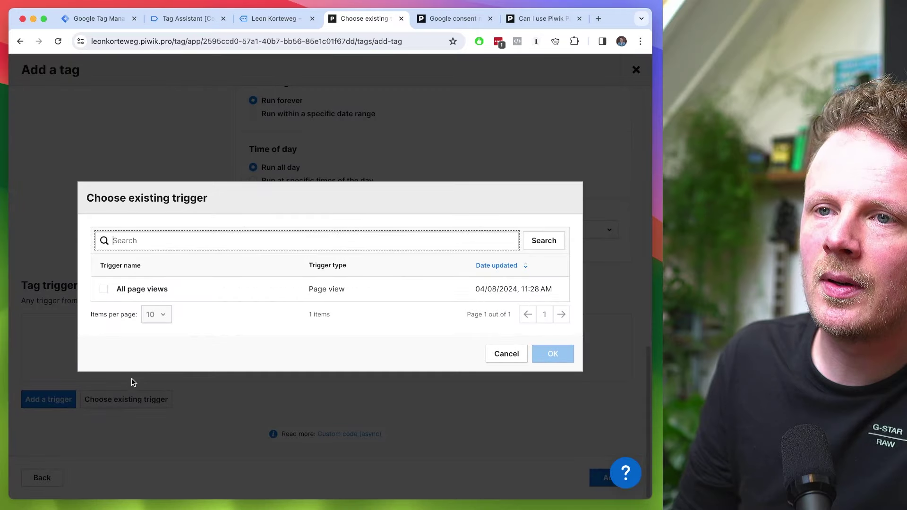
pyautogui.click(103, 289)
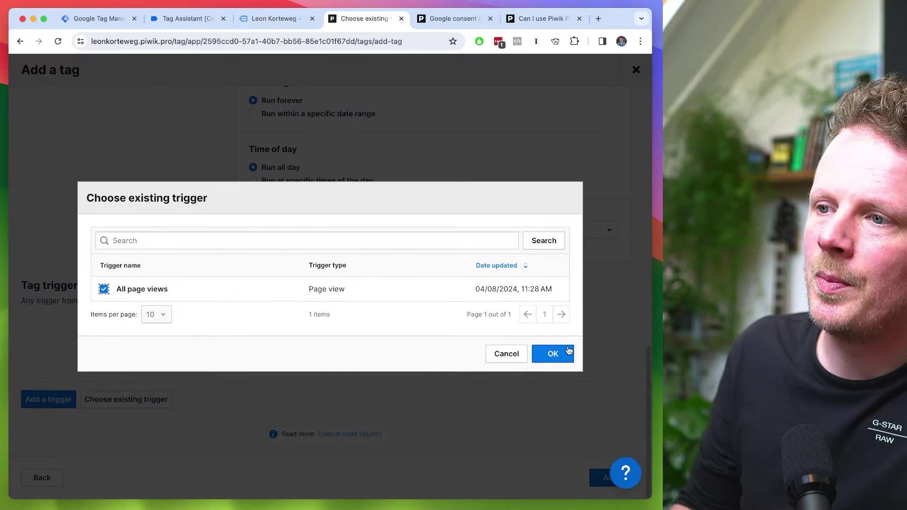
pyautogui.click(568, 349)
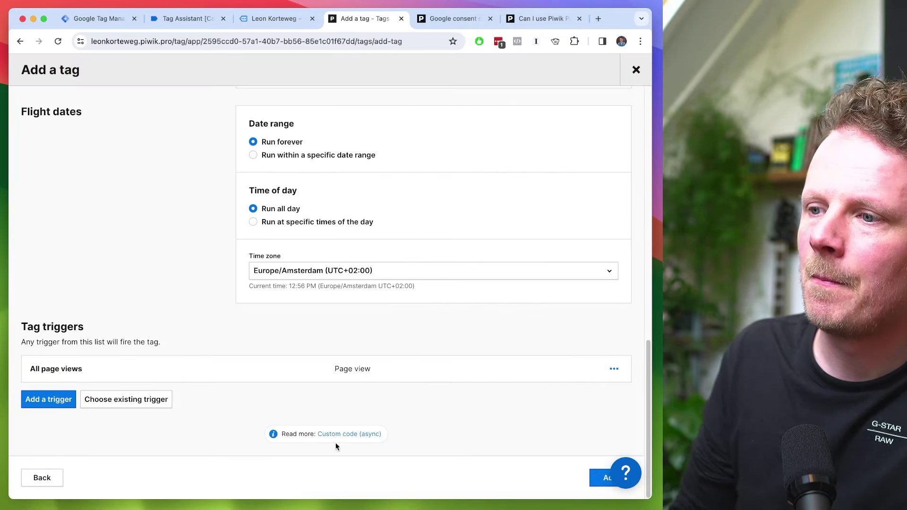
# Step: Add the Remarketing (empty) tag and publish the changes to the site
pyautogui.click(599, 478)
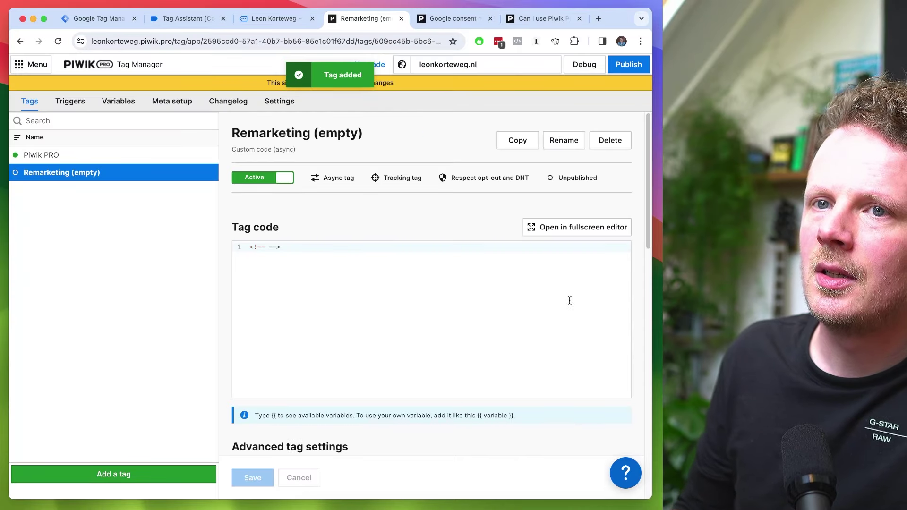
pyautogui.click(630, 67)
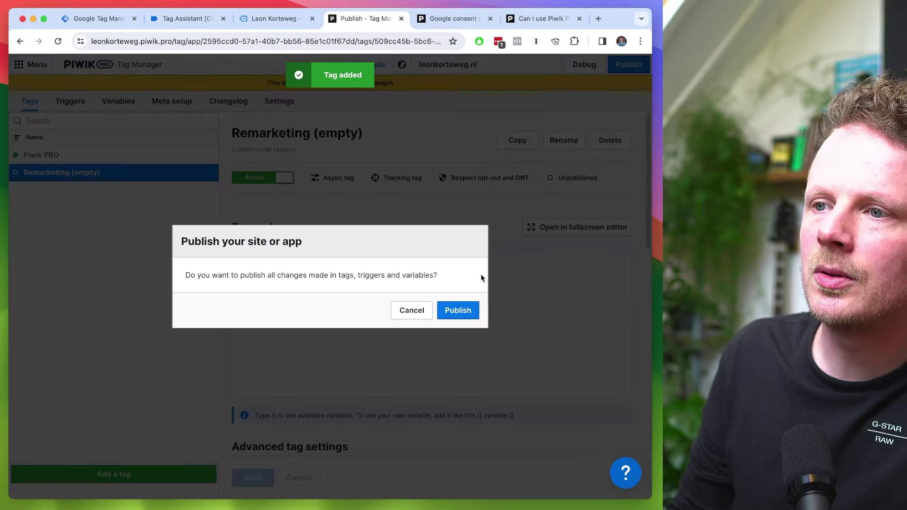
pyautogui.click(461, 313)
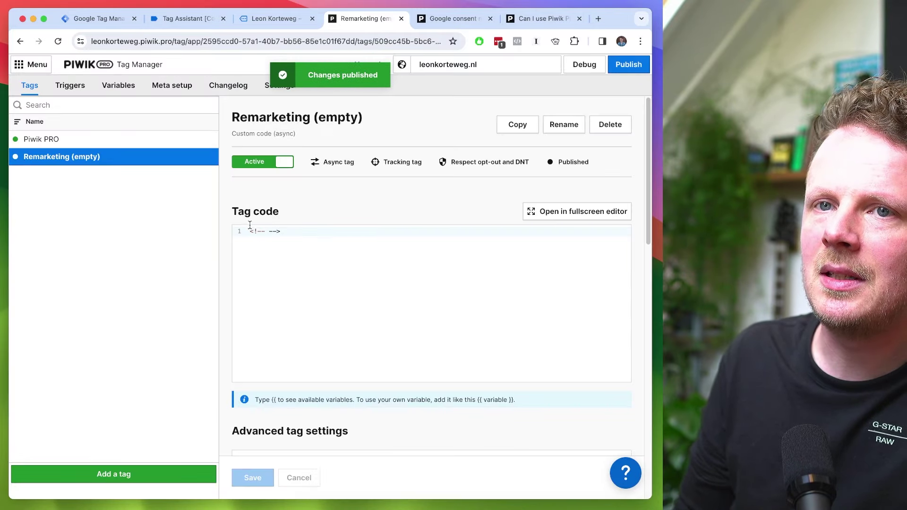
# Step: Check the consent types in the previewed website's privacy banner, expanding and collapsing its detailed settings
pyautogui.click(262, 16)
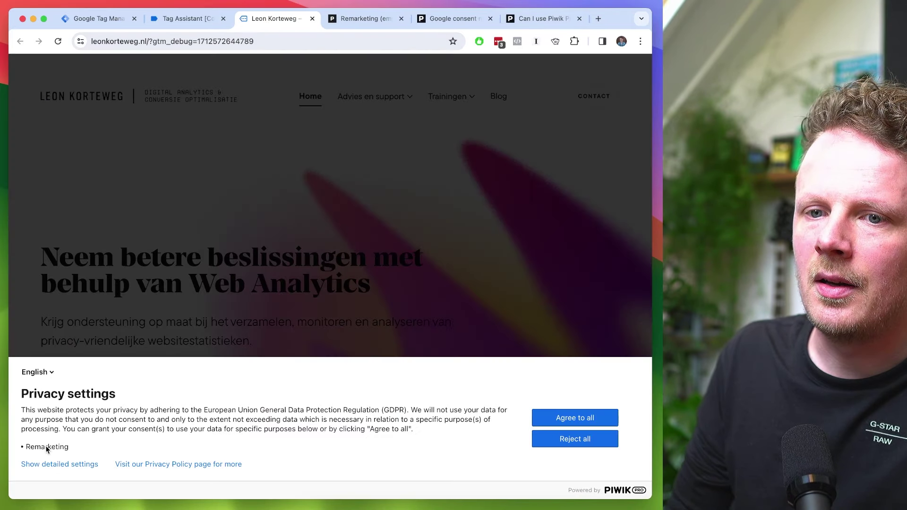
pyautogui.doubleClick(47, 448)
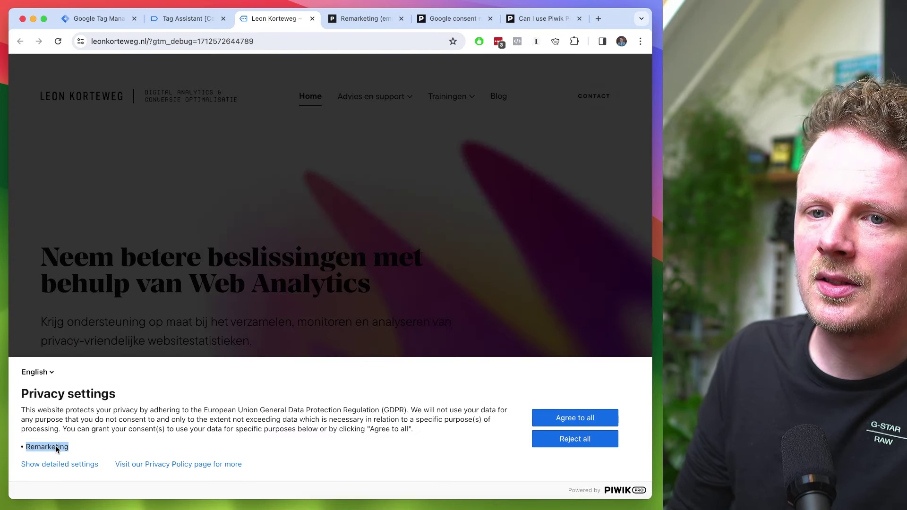
pyautogui.click(54, 464)
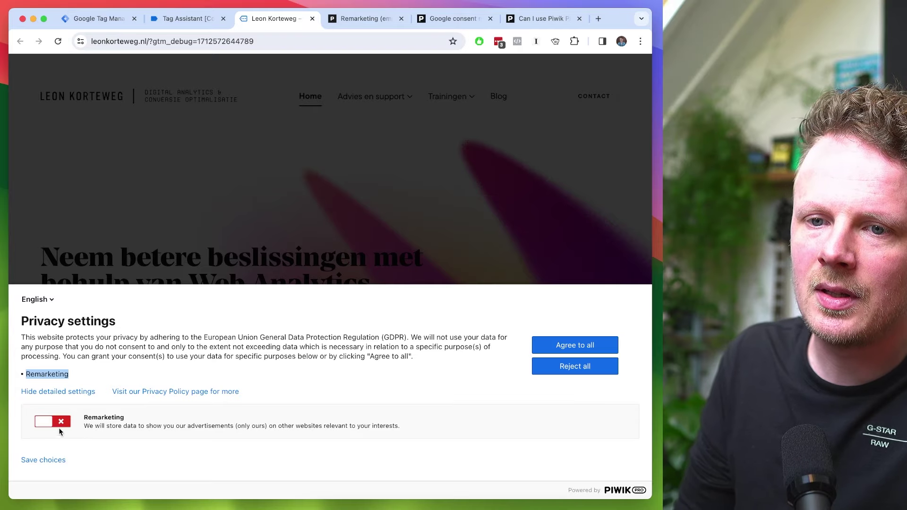
pyautogui.click(65, 397)
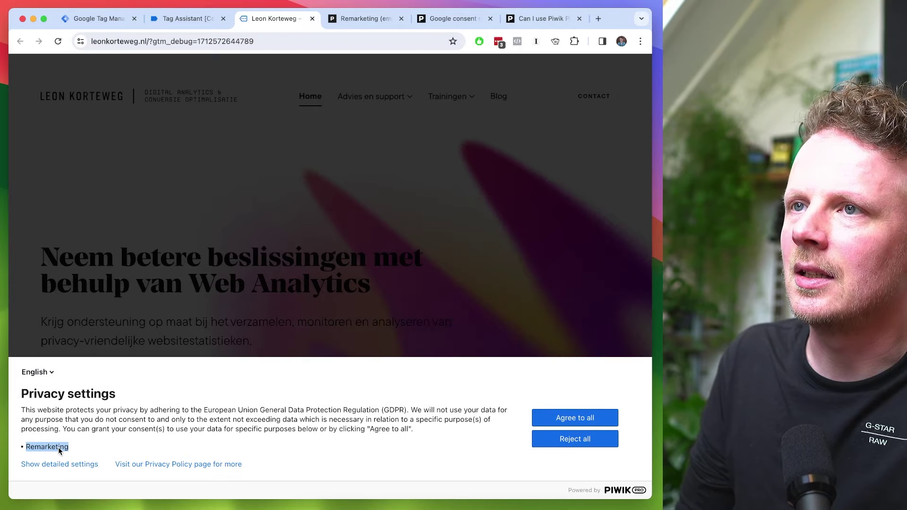
# Step: Back in Piwik PRO Tag Manager, start another Custom code (async) tag named "Analytics (empty)" with the code <!-- -->
pyautogui.hotkey('ctrl', 'Tab')
pyautogui.click(95, 475)
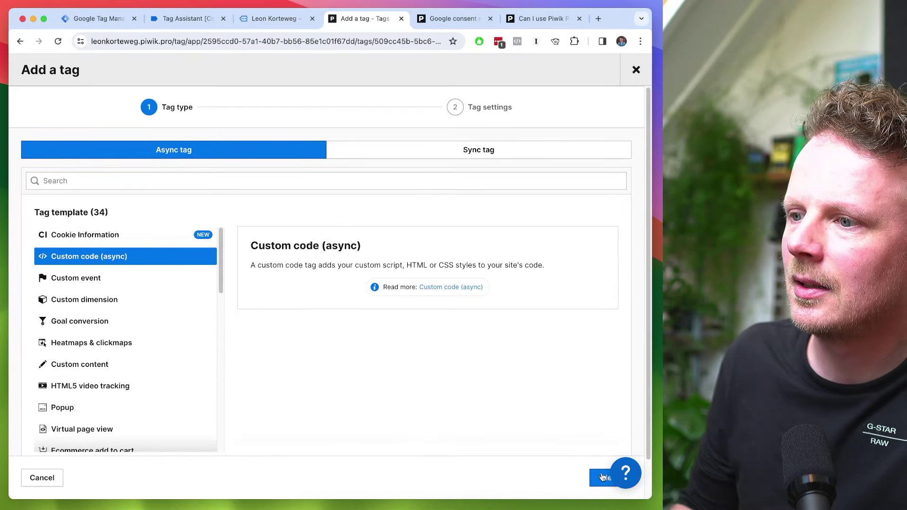
pyautogui.click(596, 479)
pyautogui.write('A')
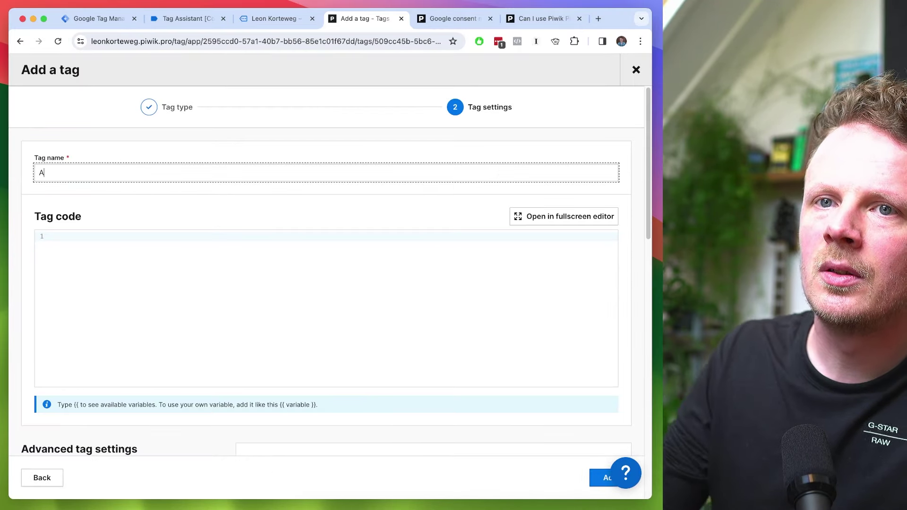
pyautogui.write('nalytics (empty')
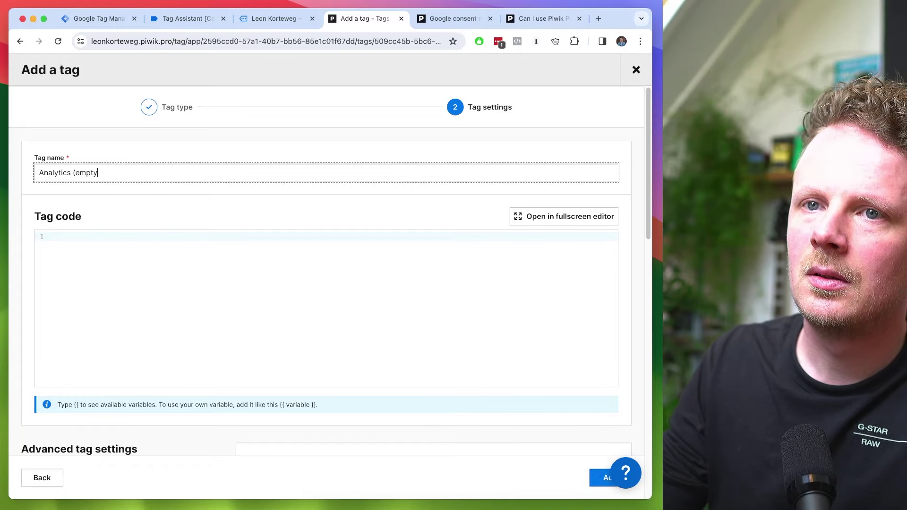
pyautogui.write(')')
pyautogui.click(55, 236)
pyautogui.write('<!-- -->')
# Step: Set the consent type of the Analytics (empty) tag to Analytics
pyautogui.scroll(-3, 180, 409)
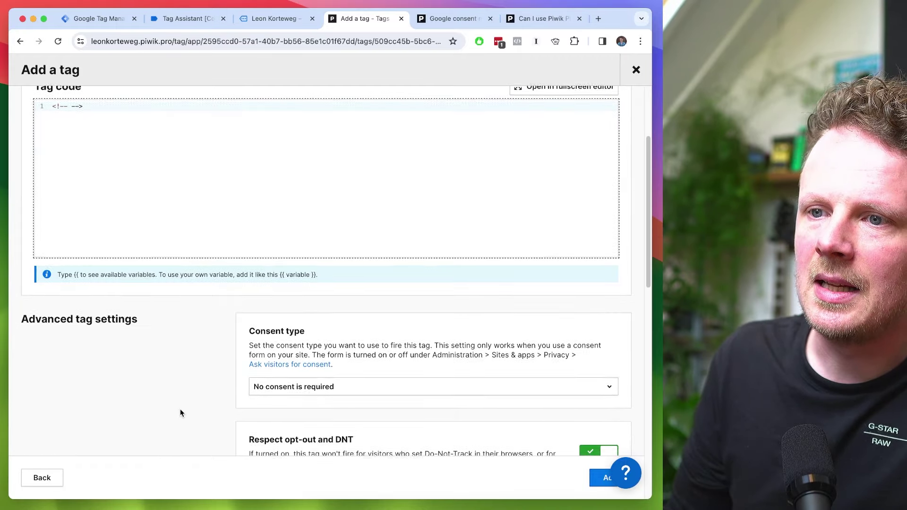
pyautogui.click(300, 385)
pyautogui.click(313, 267)
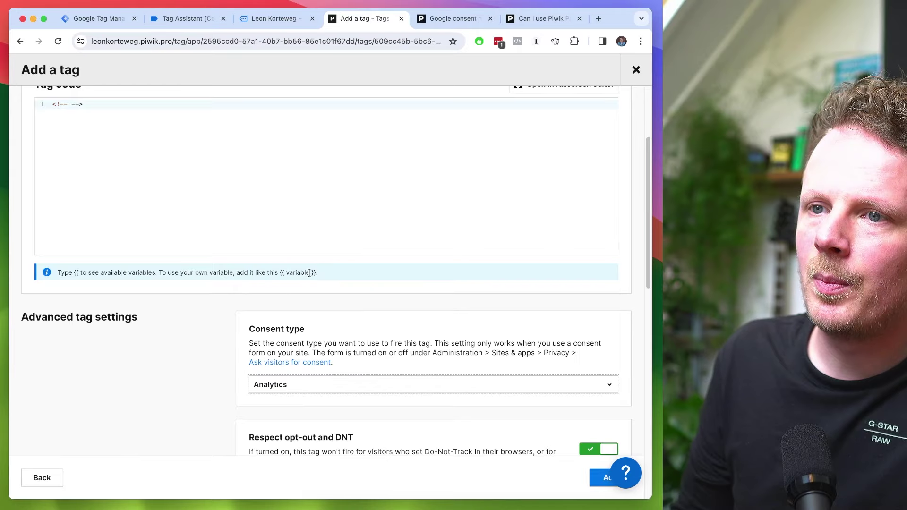
# Step: Assign the existing All page views trigger to the Analytics (empty) tag
pyautogui.scroll(-9, 187, 400)
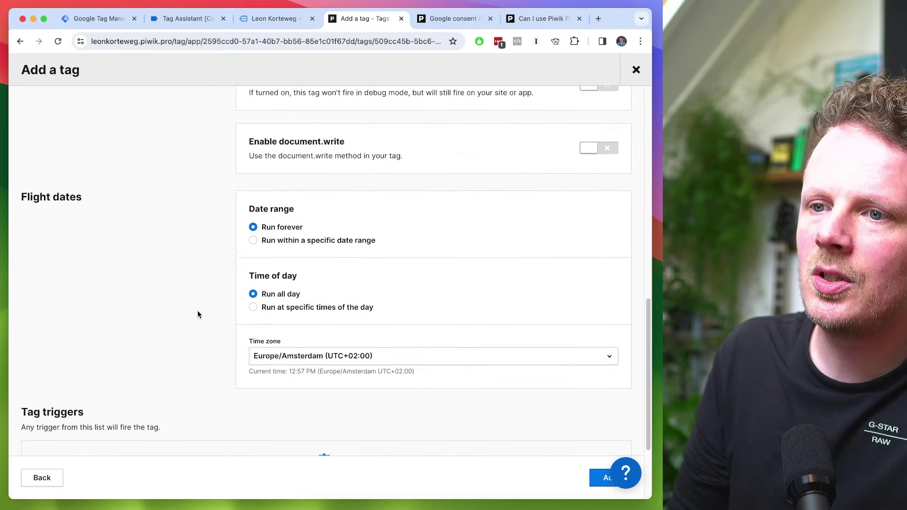
pyautogui.scroll(6, 196, 312)
pyautogui.scroll(-8, 175, 362)
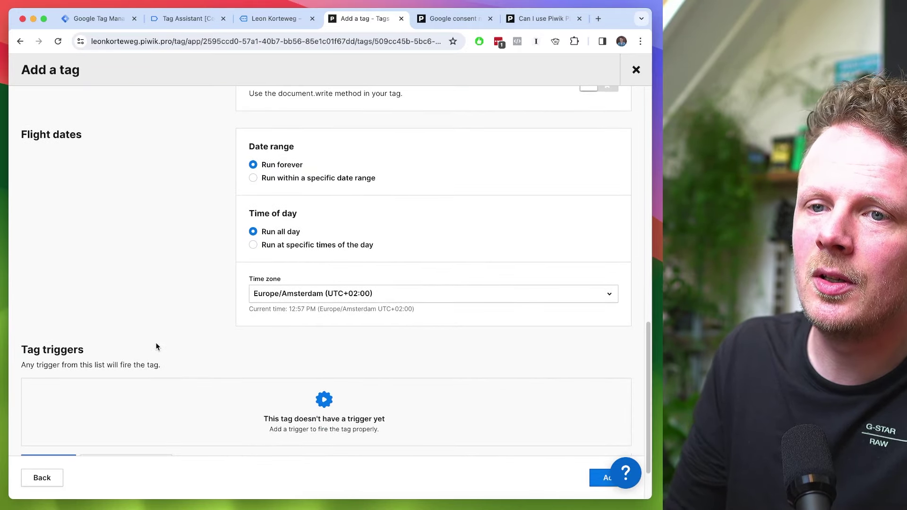
pyautogui.click(127, 405)
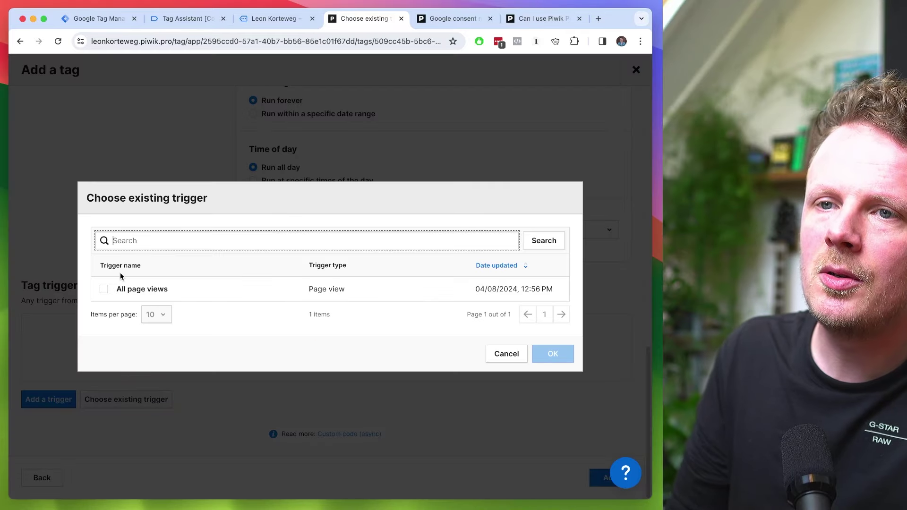
pyautogui.click(105, 290)
pyautogui.click(557, 355)
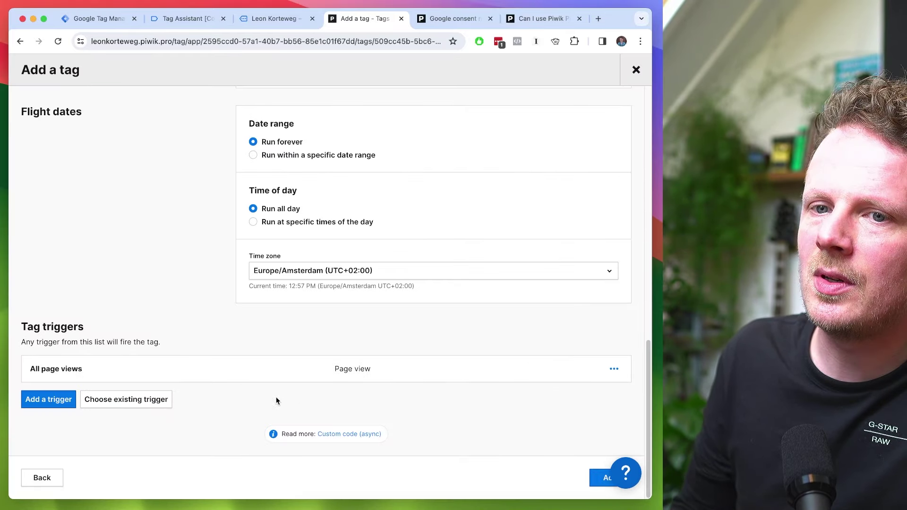
# Step: Add the Analytics (empty) tag and publish all changes to the site
pyautogui.click(599, 477)
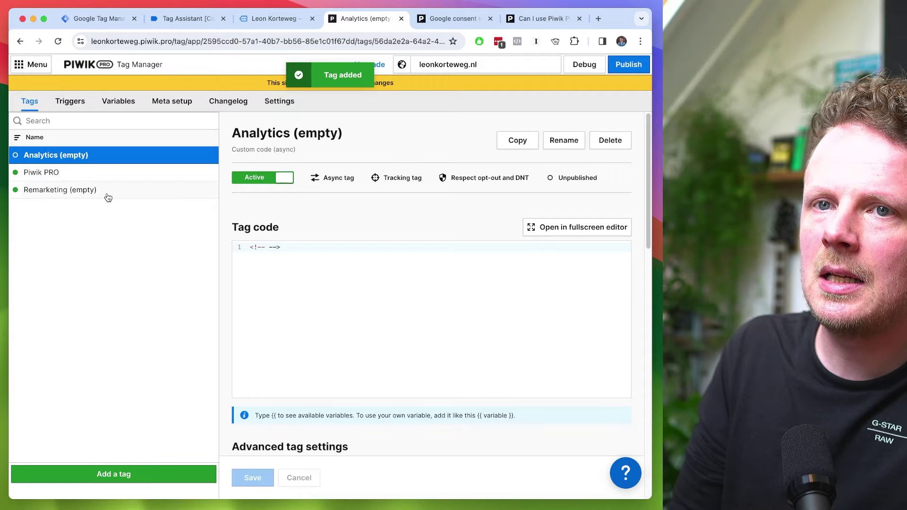
pyautogui.click(629, 67)
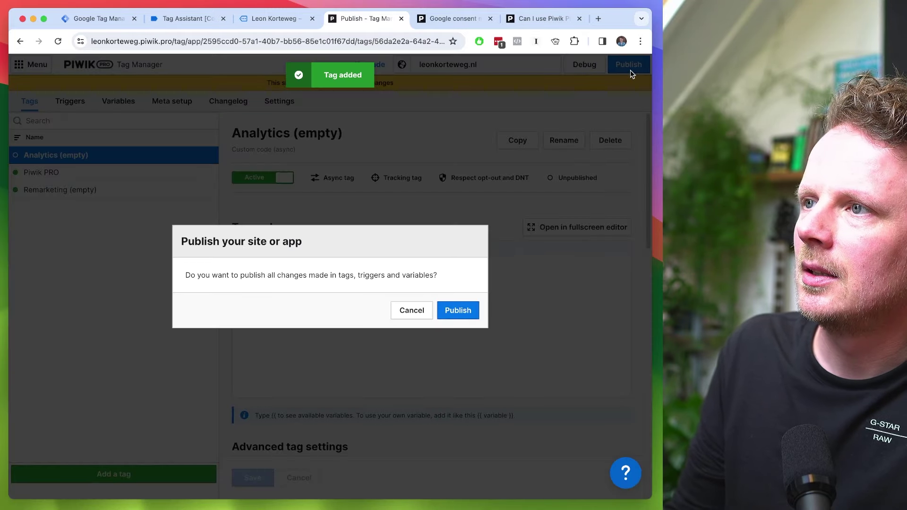
pyautogui.click(456, 314)
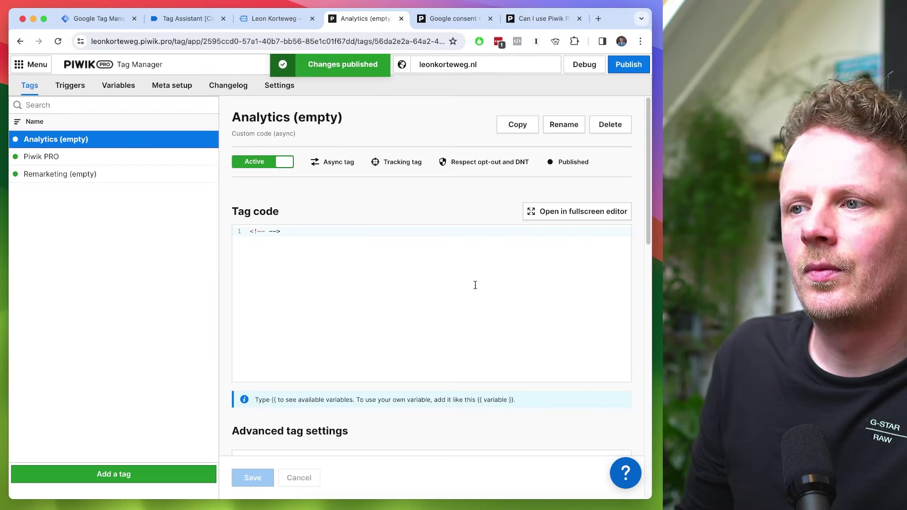
# Step: Reload the previewed website to check the consent types in its privacy banner, and view the Google consent mode v2 integration help article
pyautogui.hotkey('ctrl', 'shift', 'Tab')
pyautogui.press('super+r')
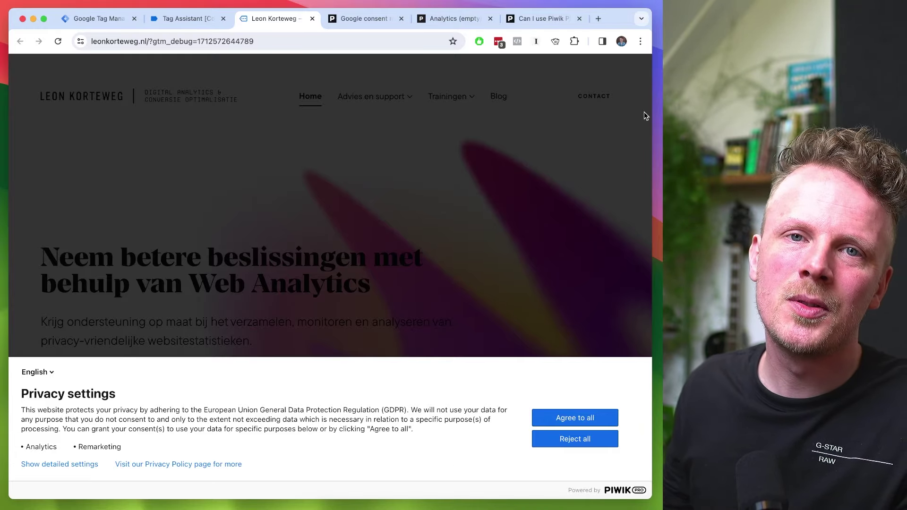
pyautogui.hotkey('ctrl', 'Tab')
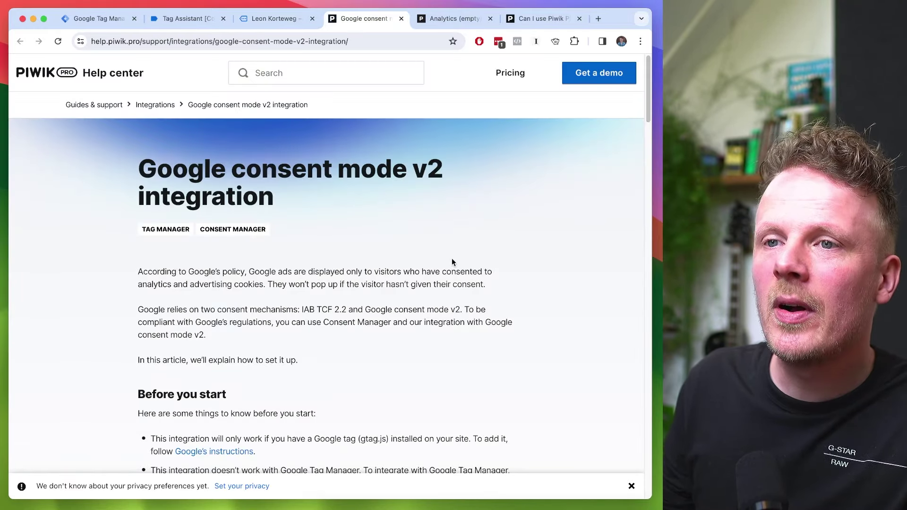
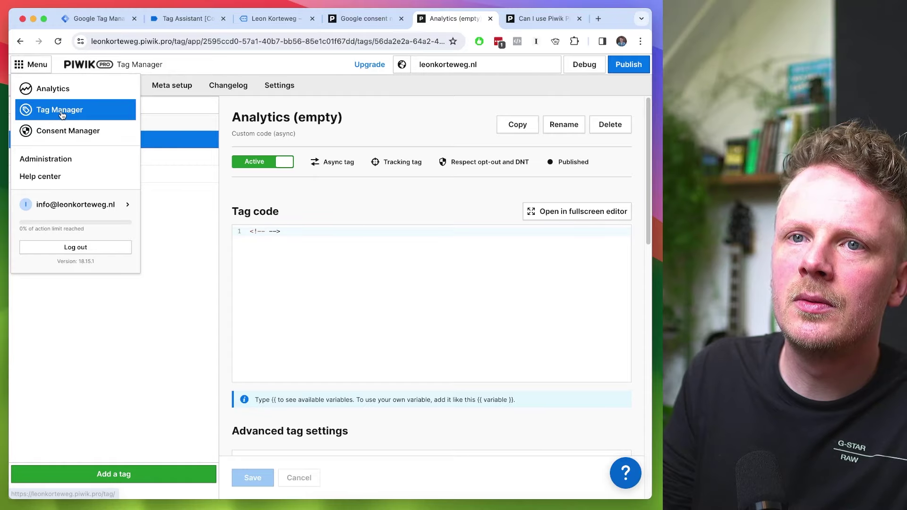
# Step: In Piwik PRO Tag Manager, start a new Custom code (async) tag named "Consent Mode Defaults"
pyautogui.click(61, 113)
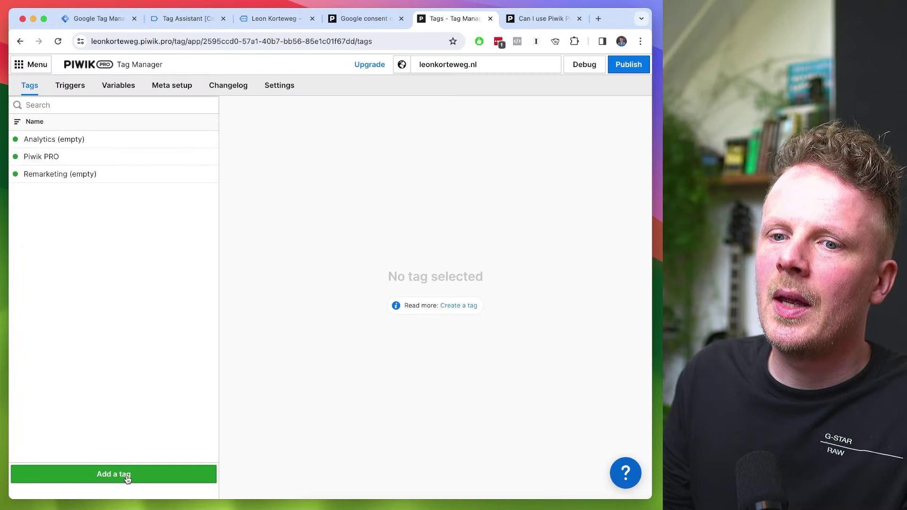
pyautogui.click(128, 475)
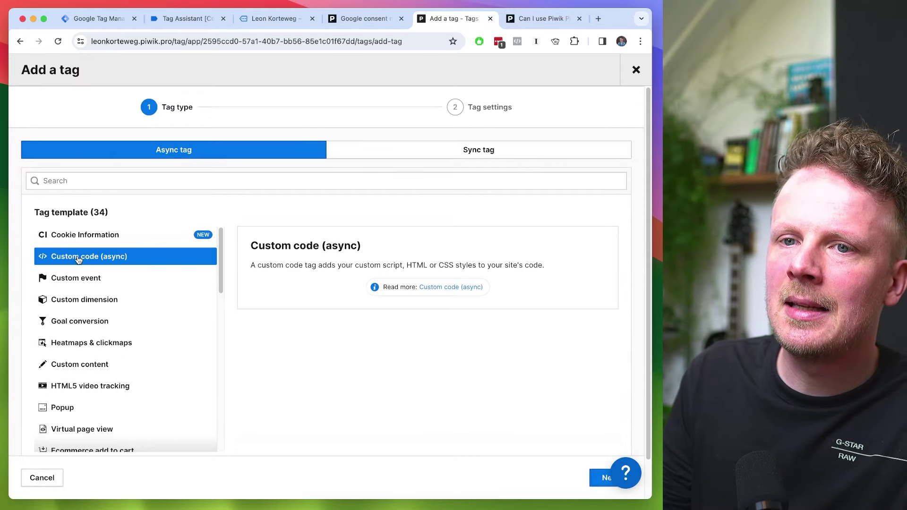
pyautogui.click(596, 484)
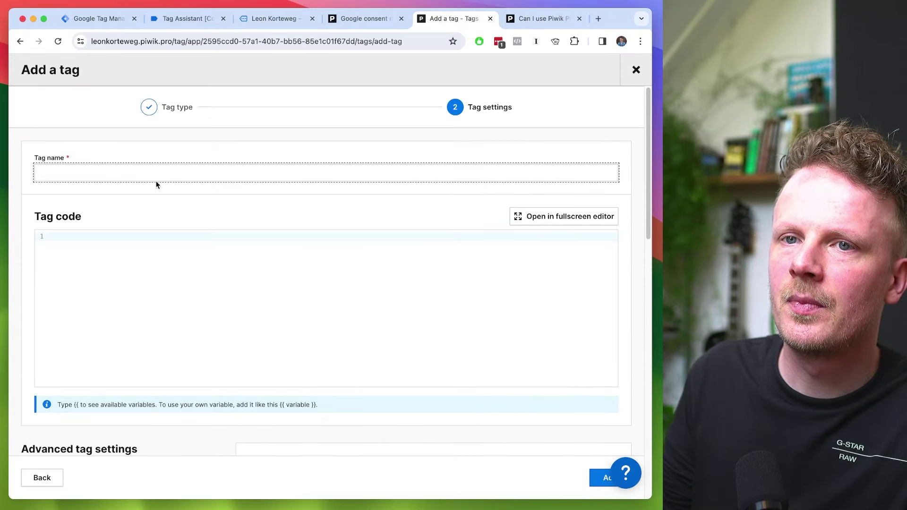
pyautogui.write('Consent Mo')
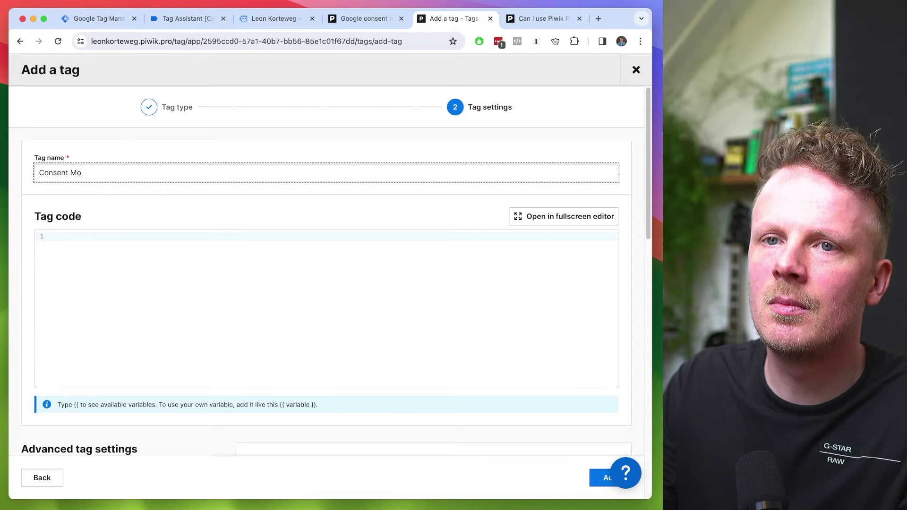
pyautogui.write('de Defaults')
# Step: Paste the gtag consent default script, with all four storage and ad settings 'denied' and wait_for_update 1500, as tag code and review it
pyautogui.click(199, 283)
pyautogui.write("<script>     window.dataLayer = window.dataLayer || [];      function gtag() {         dataLayer.push(arguments);     }      gtag('consent', 'default', {         'ad_storage': 'denied',         'ad_user_data': 'denied',         'ad_personalization': 'denied',         'analytics_storage': 'denied',         'wait_for_update': 1500     }); </script>")
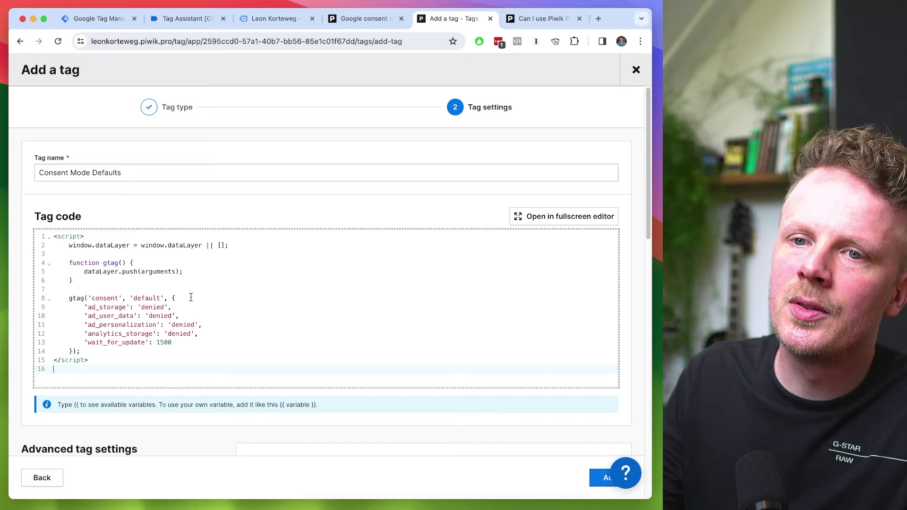
pyautogui.press('BackSpace')
pyautogui.doubleClick(106, 298)
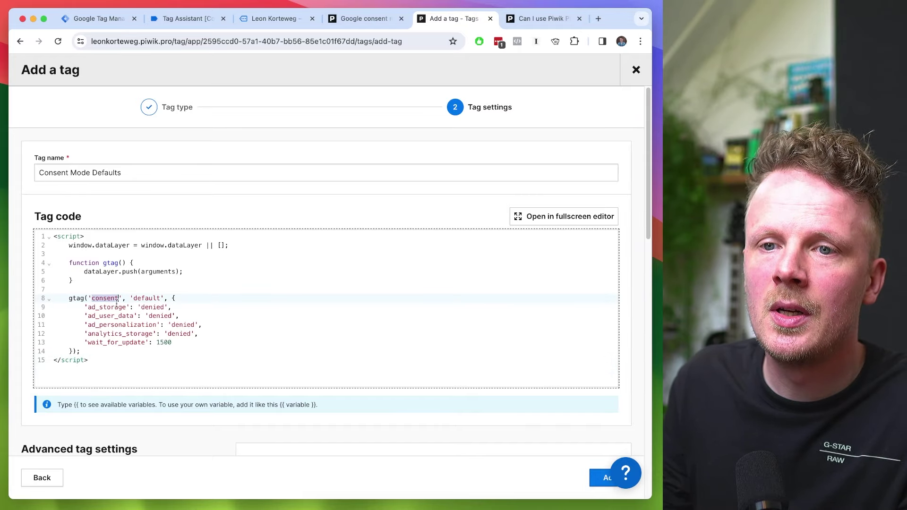
pyautogui.doubleClick(117, 308)
pyautogui.doubleClick(151, 308)
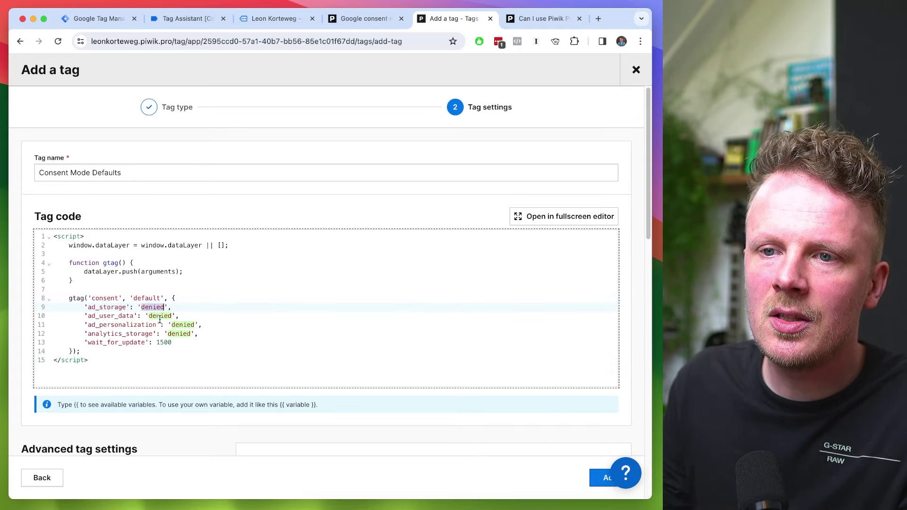
pyautogui.doubleClick(184, 334)
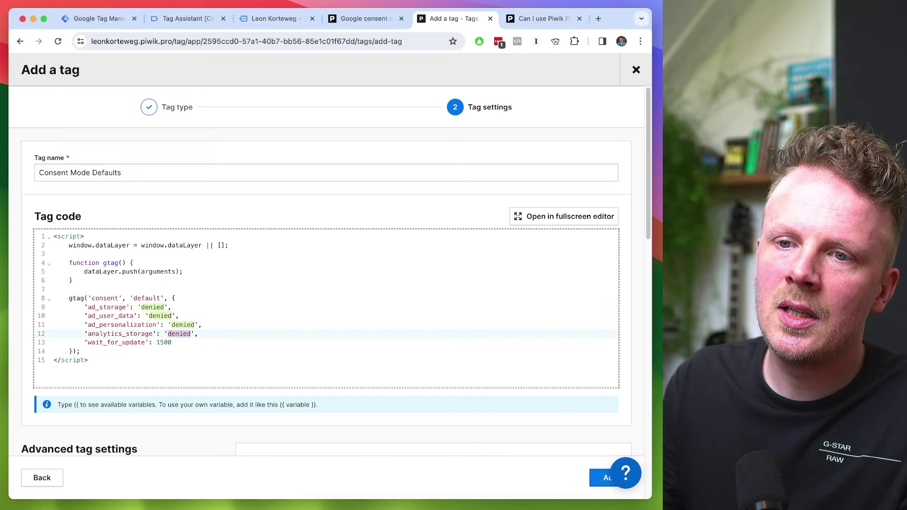
pyautogui.click(277, 352)
# Step: Turn off Respect opt-out and DNT for the Consent Mode Defaults tag
pyautogui.scroll(-3, 288, 303)
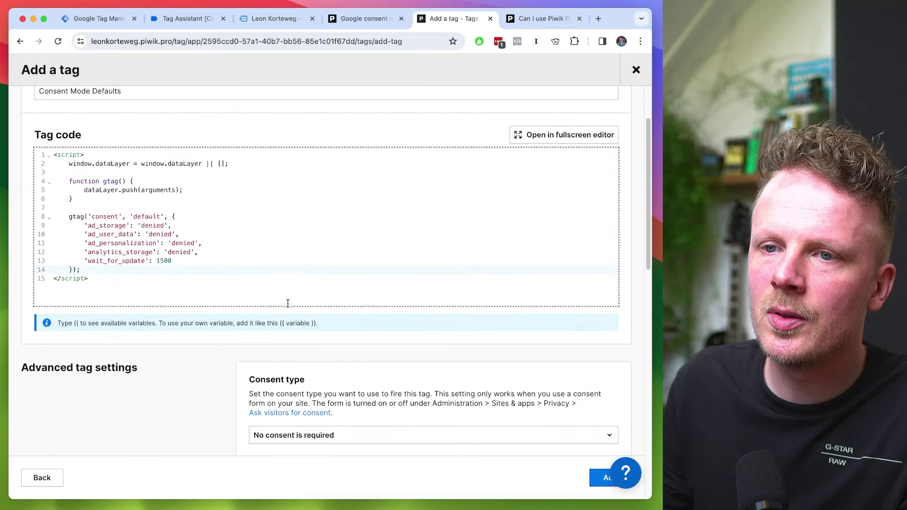
pyautogui.scroll(-5, 263, 290)
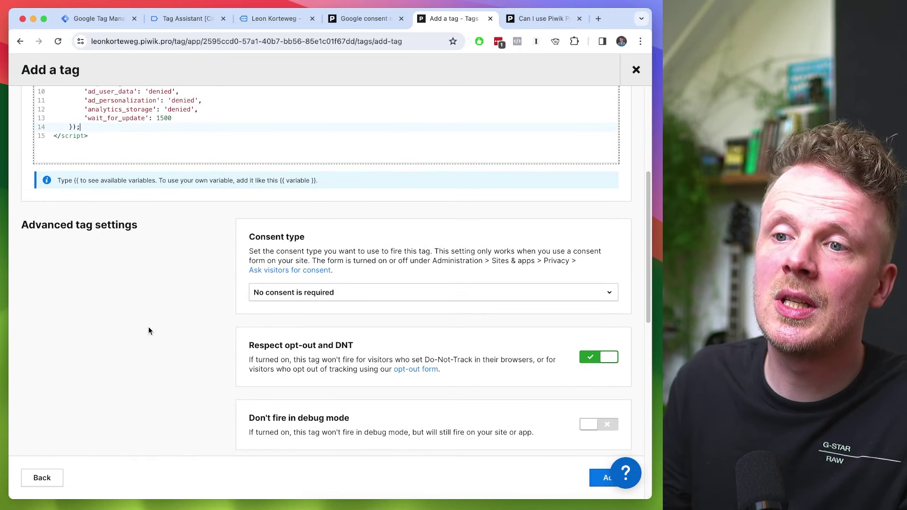
pyautogui.scroll(-3, 160, 349)
pyautogui.click(590, 274)
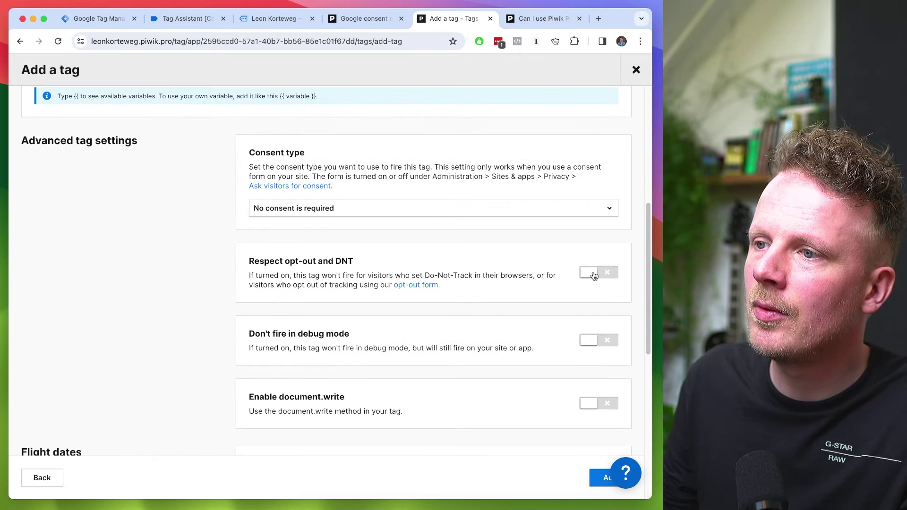
pyautogui.doubleClick(348, 261)
pyautogui.click(171, 275)
# Step: Assign the existing All page views trigger to the Consent Mode Defaults tag and add the tag
pyautogui.scroll(-3, 170, 338)
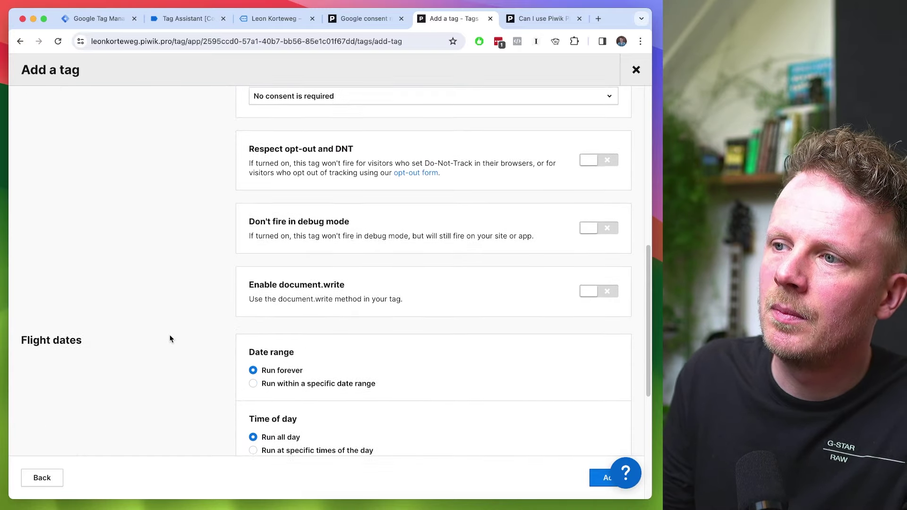
pyautogui.scroll(-8, 170, 339)
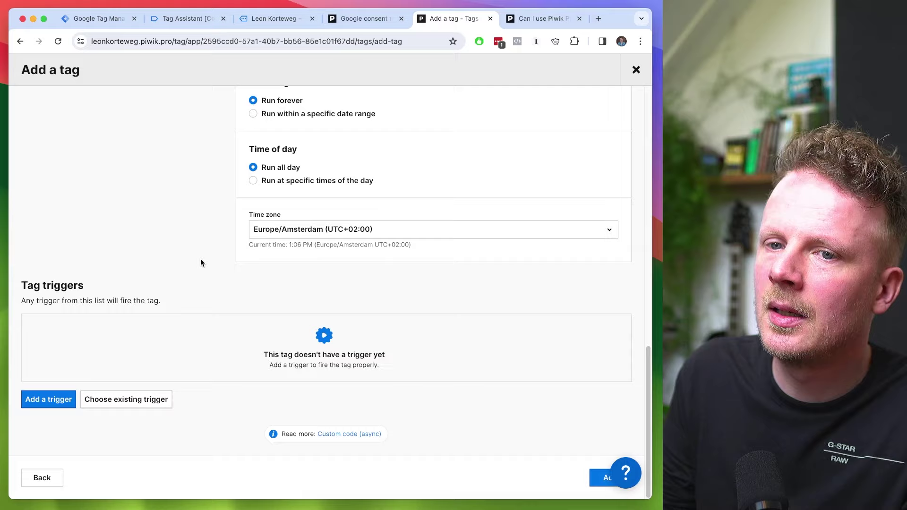
pyautogui.click(137, 401)
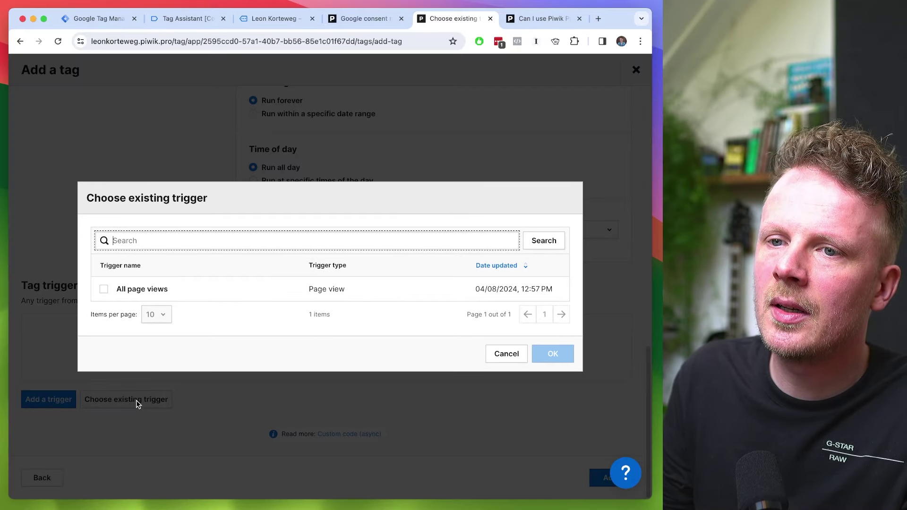
pyautogui.click(103, 290)
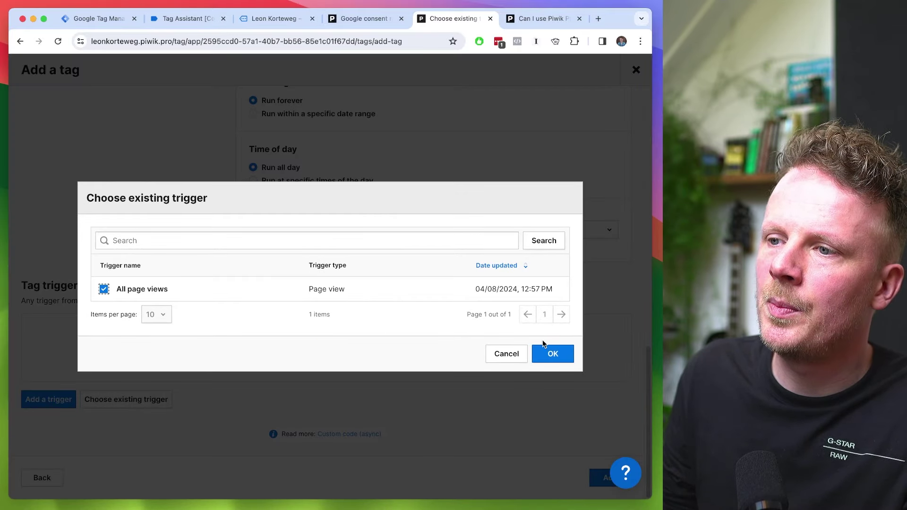
pyautogui.click(557, 356)
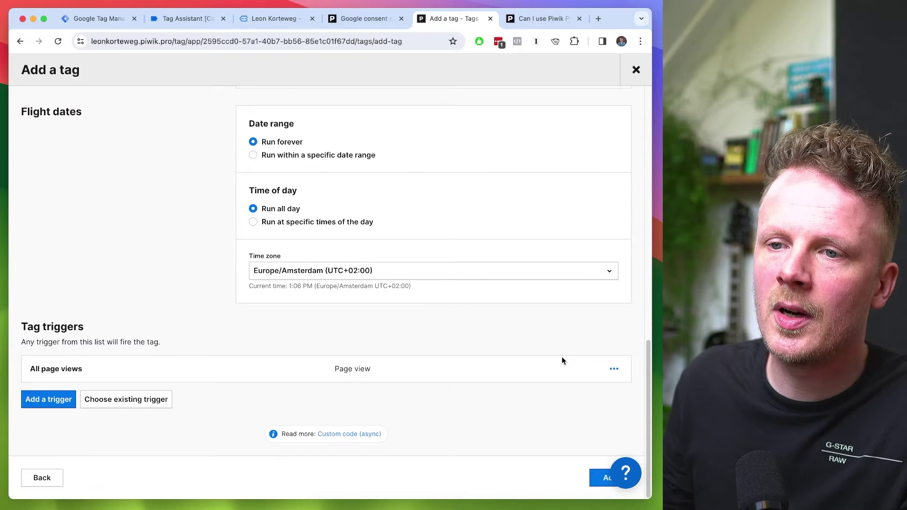
pyautogui.click(595, 484)
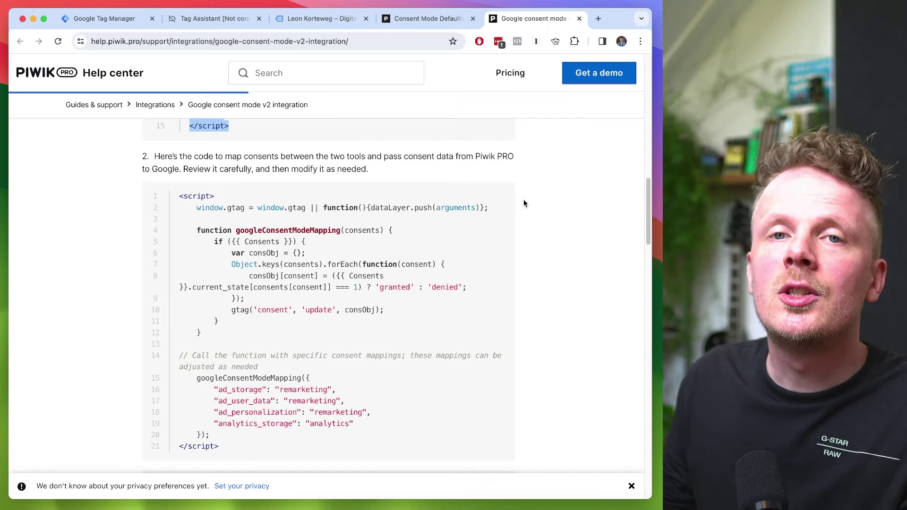
# Step: Copy the googleConsentModeMapping code from step 2 of the Google consent mode v2 help article and return to Tag Manager
pyautogui.moveTo(506, 196)
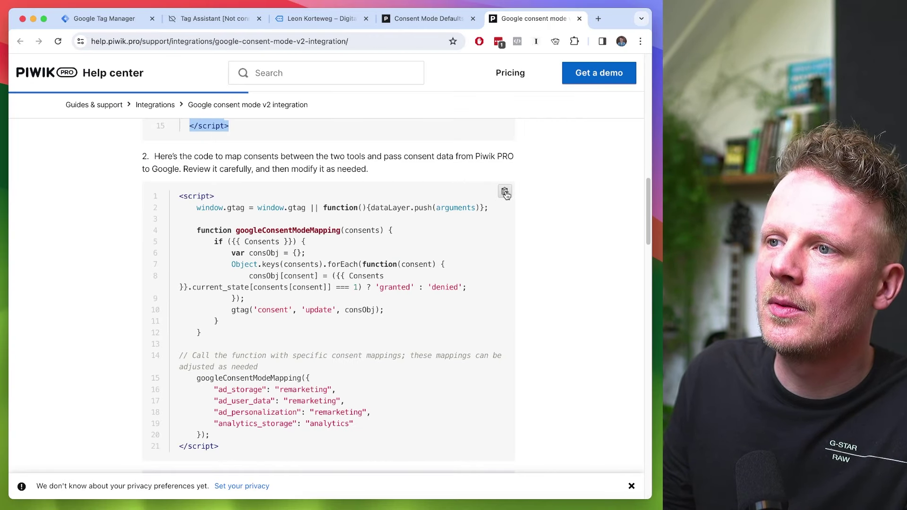
pyautogui.click(505, 193)
pyautogui.hotkey('ctrl', 'shift', 'Tab')
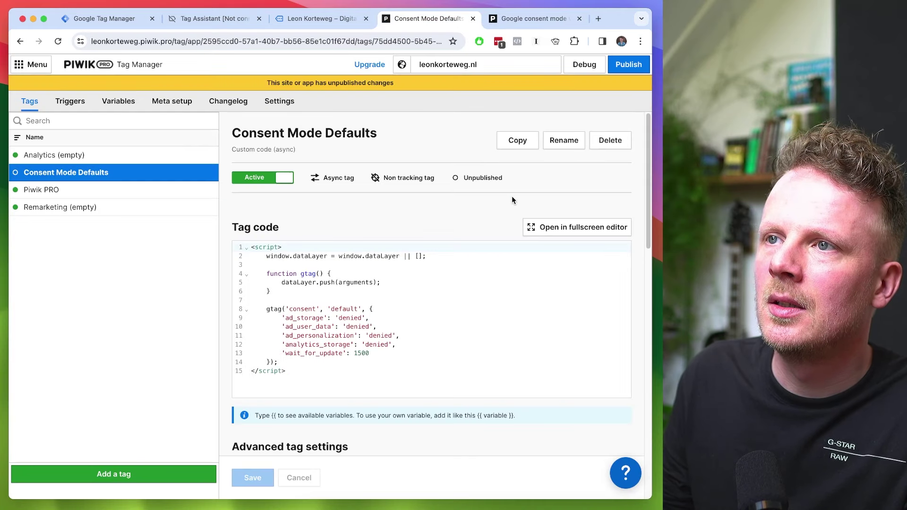
# Step: Start another Custom code (async) tag named "Consent Mode Update"
pyautogui.click(32, 65)
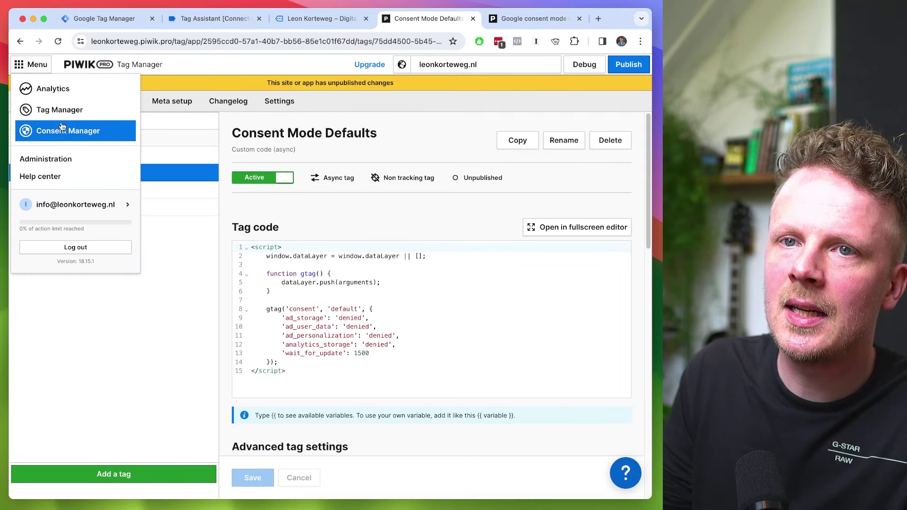
pyautogui.click(60, 109)
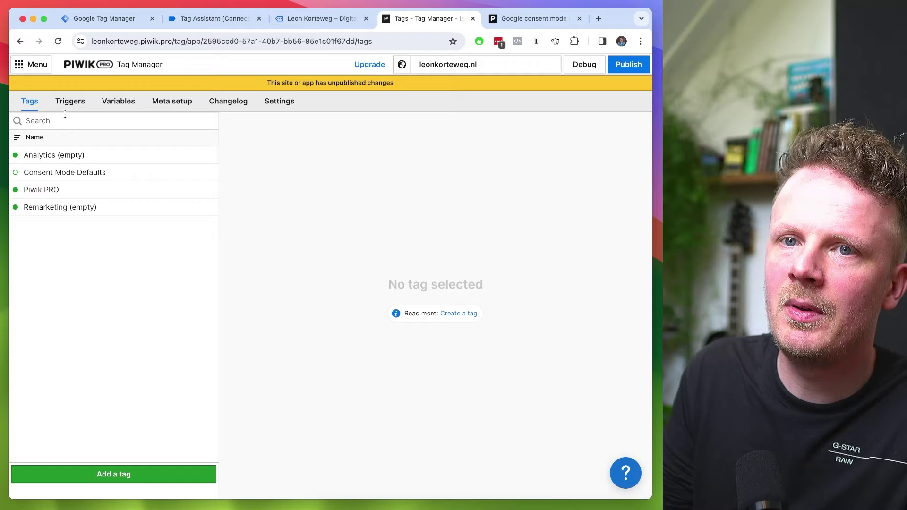
pyautogui.click(110, 470)
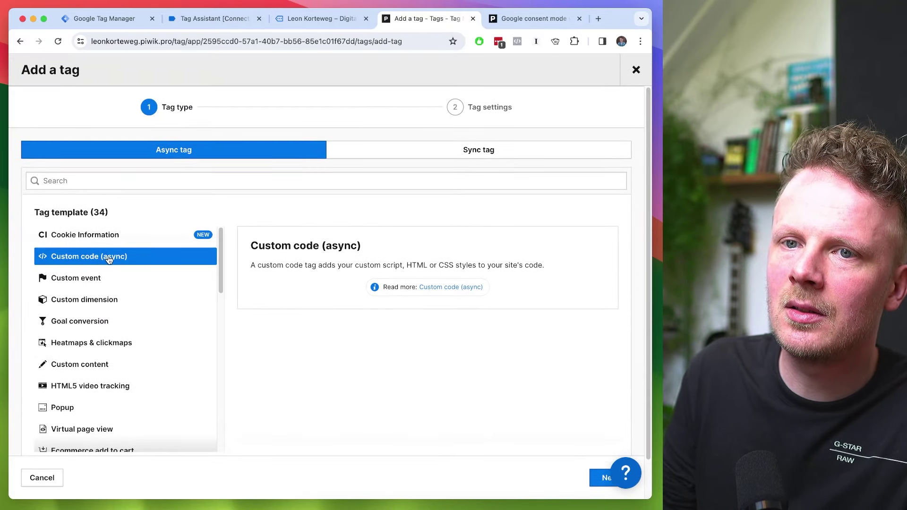
pyautogui.click(596, 475)
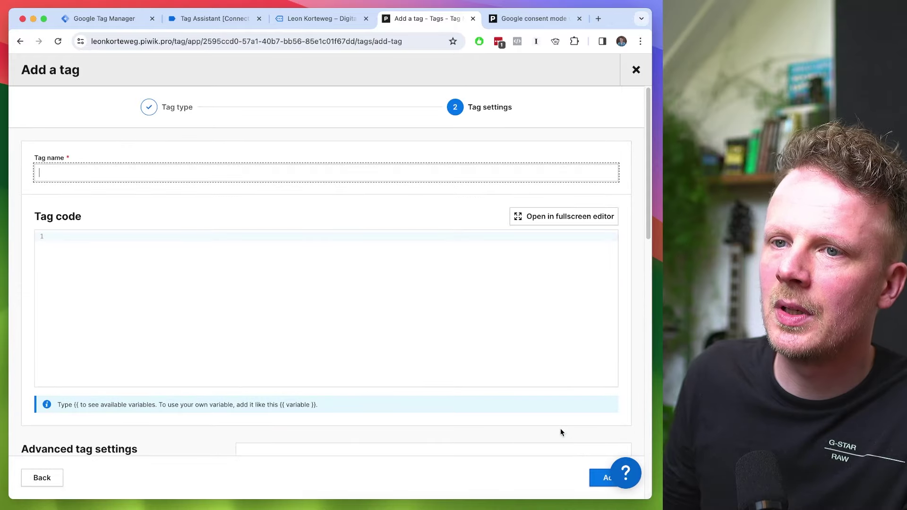
pyautogui.write('Consent ')
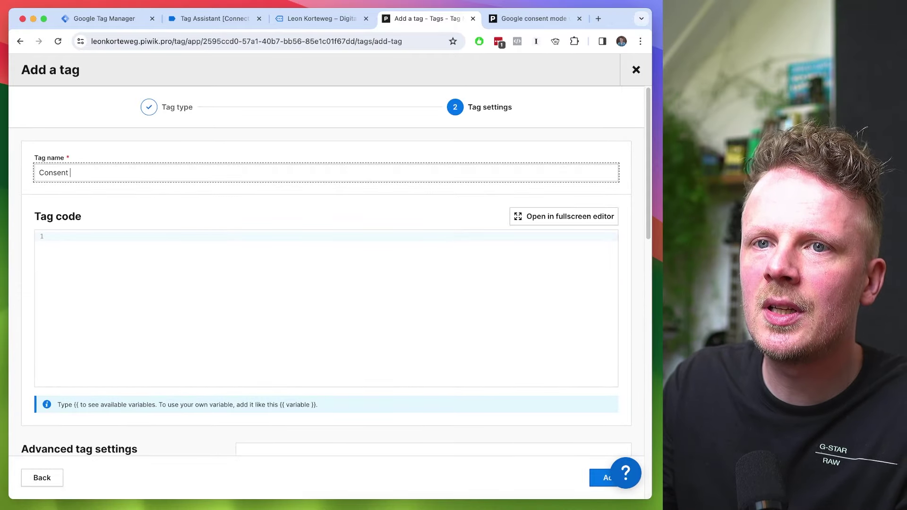
pyautogui.write('Mode Update')
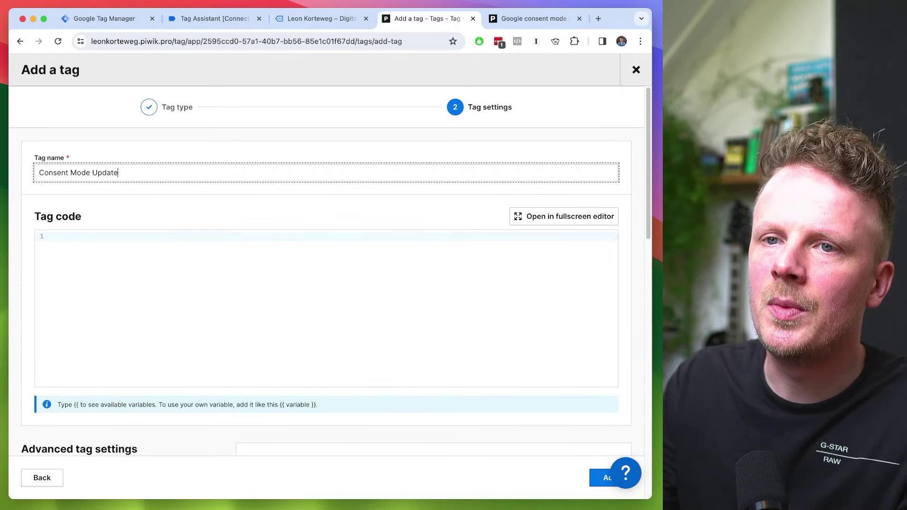
# Step: Paste the copied googleConsentModeMapping script as the code of the Consent Mode Update tag
pyautogui.click(190, 304)
pyautogui.press('cmd+v')
pyautogui.scroll(3, 201, 296)
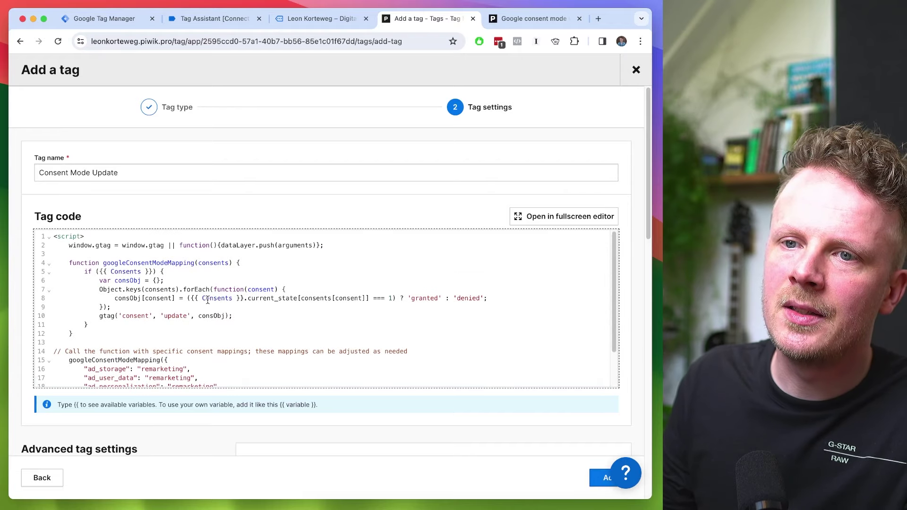
# Step: Examine how the tag code maps ad_storage, ad_user_data, ad_personalization and analytics_storage to the Piwik PRO consent types
pyautogui.scroll(-2, 238, 300)
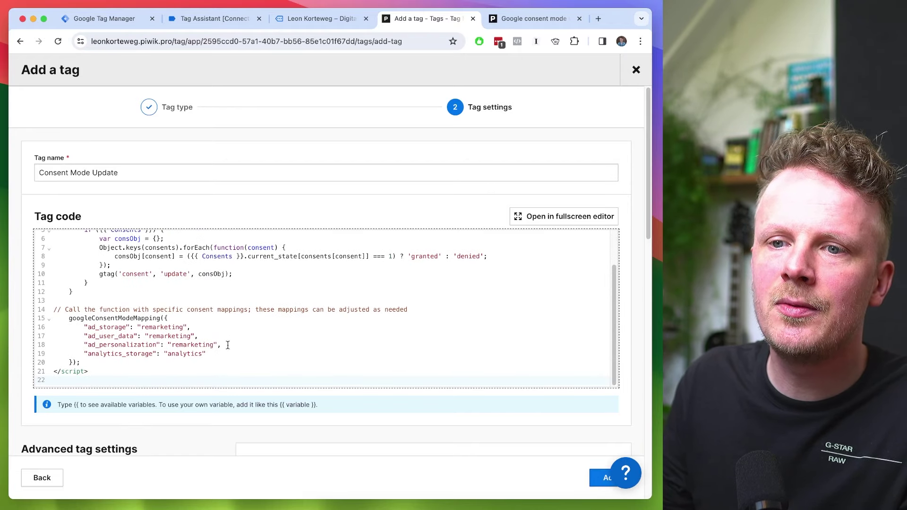
pyautogui.moveTo(206, 354); pyautogui.dragTo(84, 326)
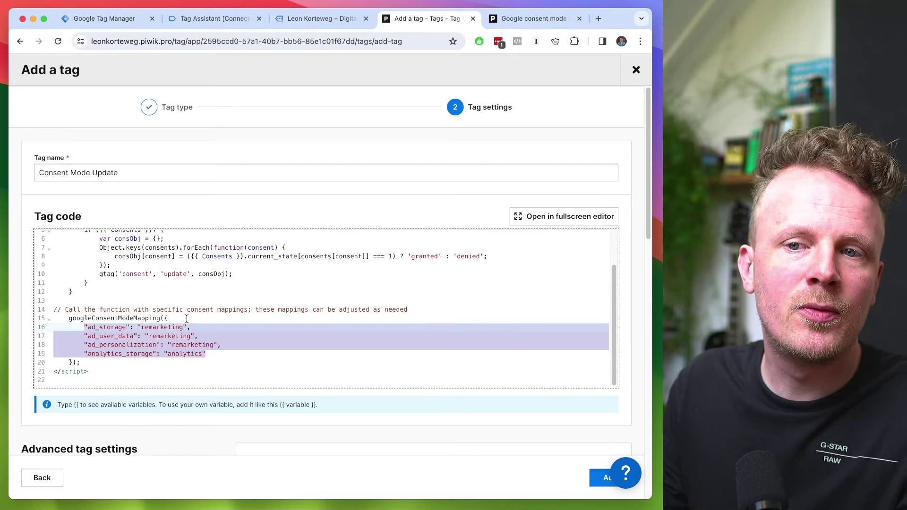
pyautogui.doubleClick(180, 353)
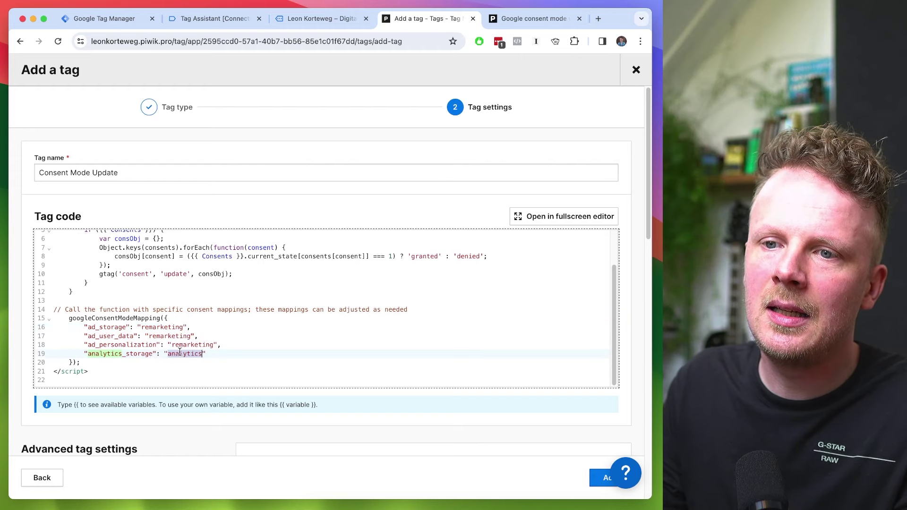
pyautogui.doubleClick(124, 354)
pyautogui.doubleClick(188, 344)
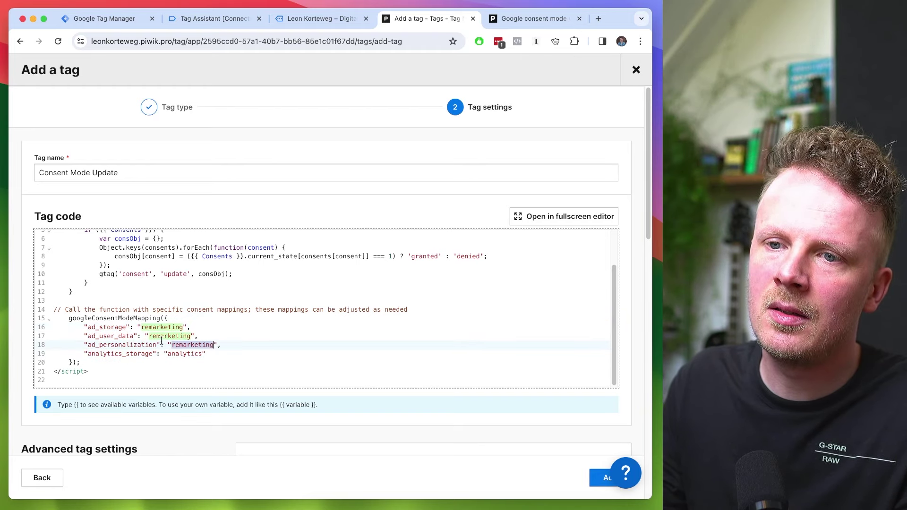
pyautogui.doubleClick(116, 344)
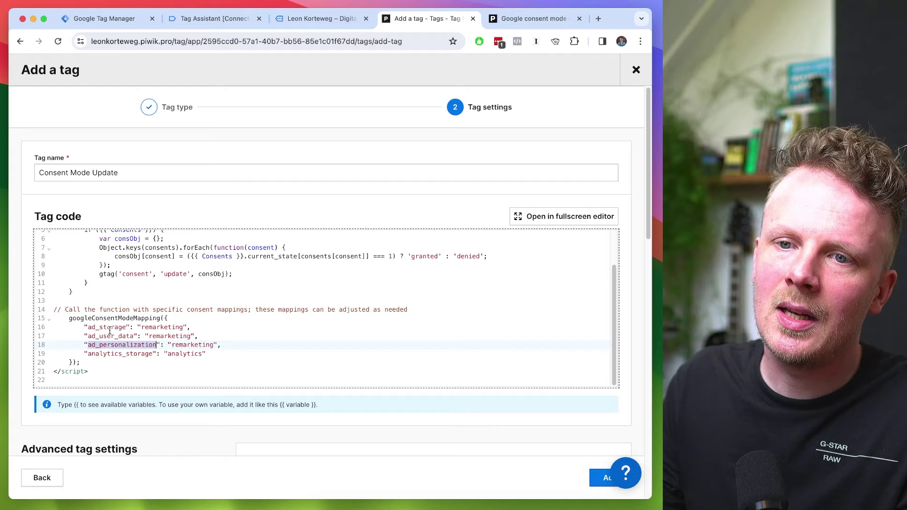
pyautogui.doubleClick(107, 335)
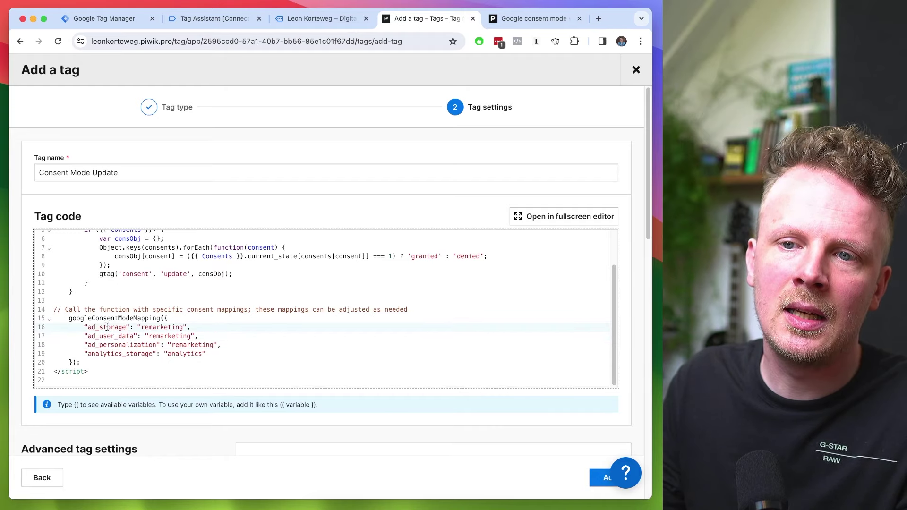
pyautogui.doubleClick(106, 327)
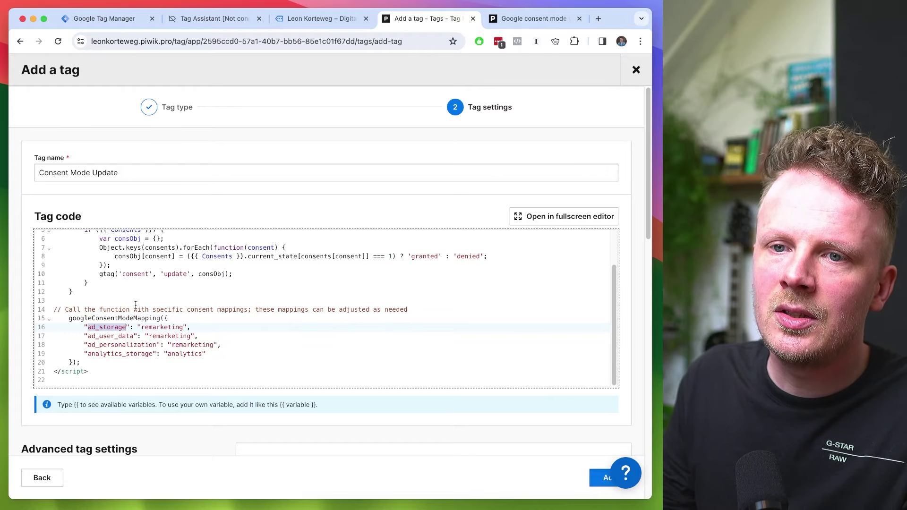
pyautogui.scroll(3, 135, 312)
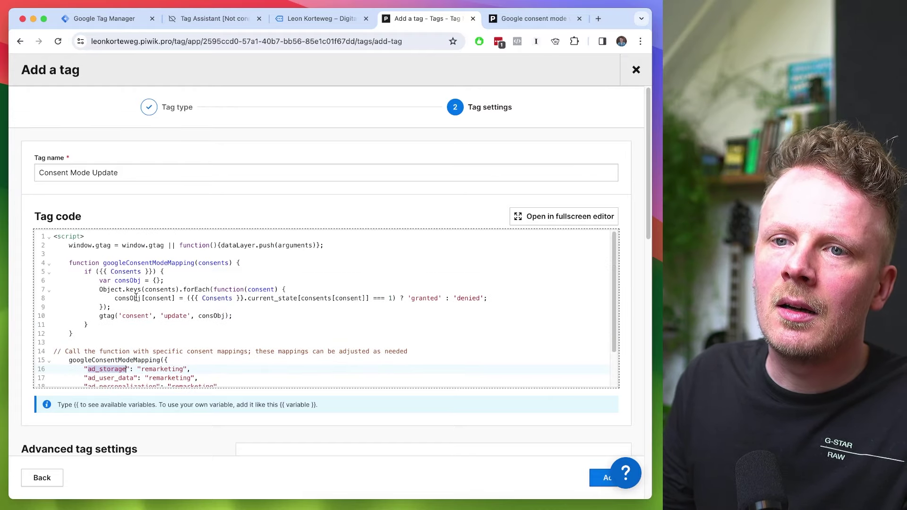
# Step: Add dataLayer.push({ 'event': 'consent_mode_update' }); after the if block inside the googleConsentModeMapping function
pyautogui.click(109, 324)
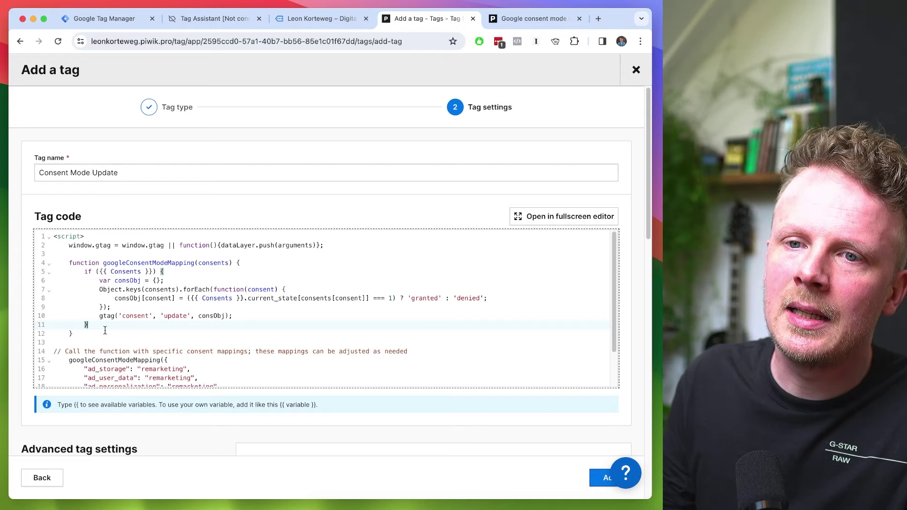
pyautogui.moveTo(80, 263); pyautogui.dragTo(101, 326)
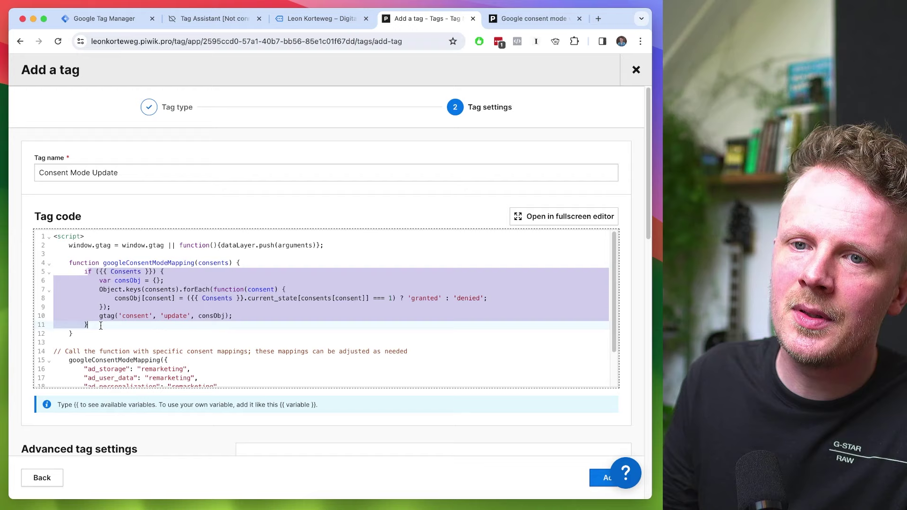
pyautogui.click(100, 324)
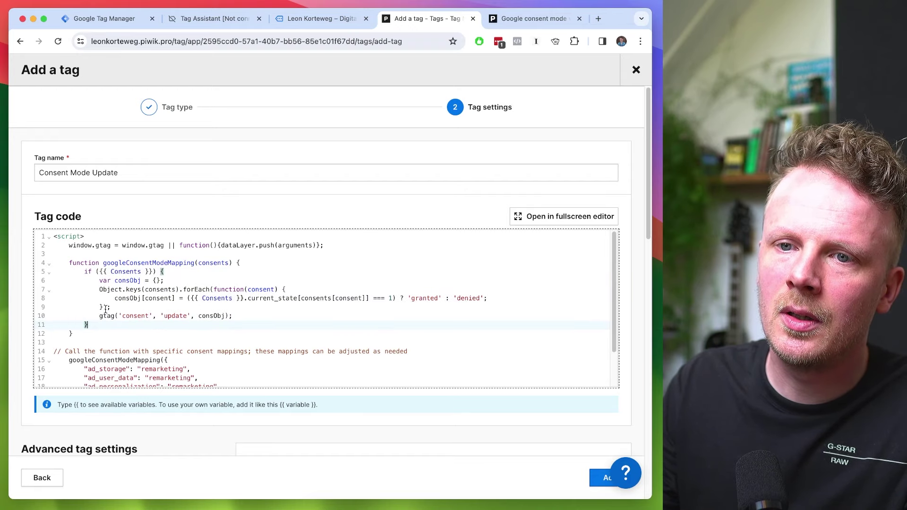
pyautogui.press('Return')
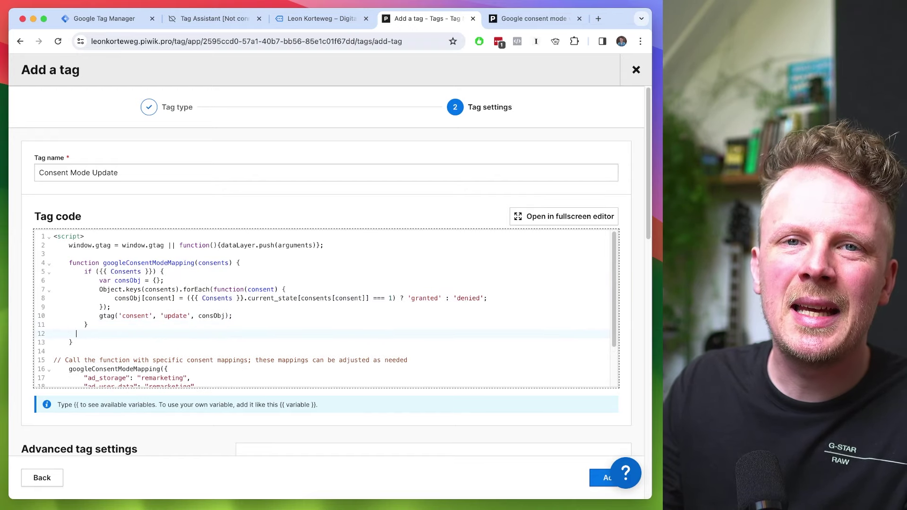
pyautogui.write('dataLayer')
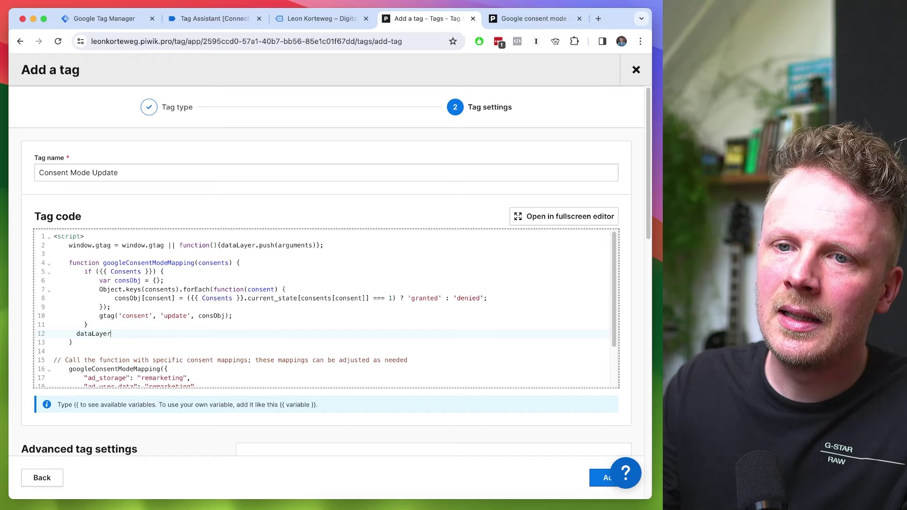
pyautogui.write('.push({ });')
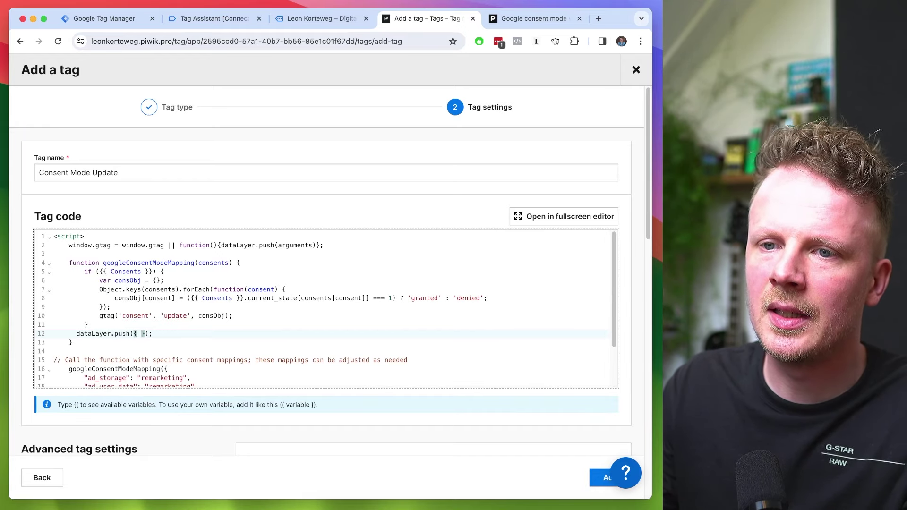
pyautogui.write("'event': 'consent")
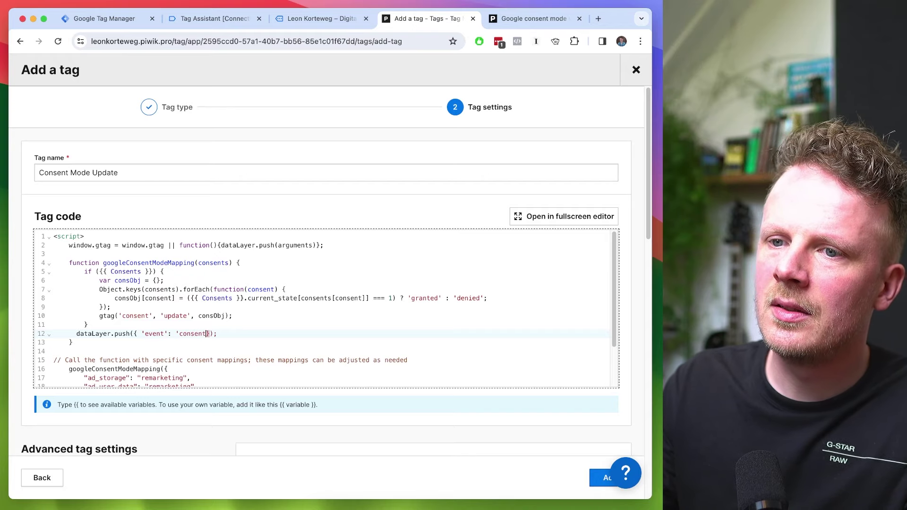
pyautogui.write('_mode_update')
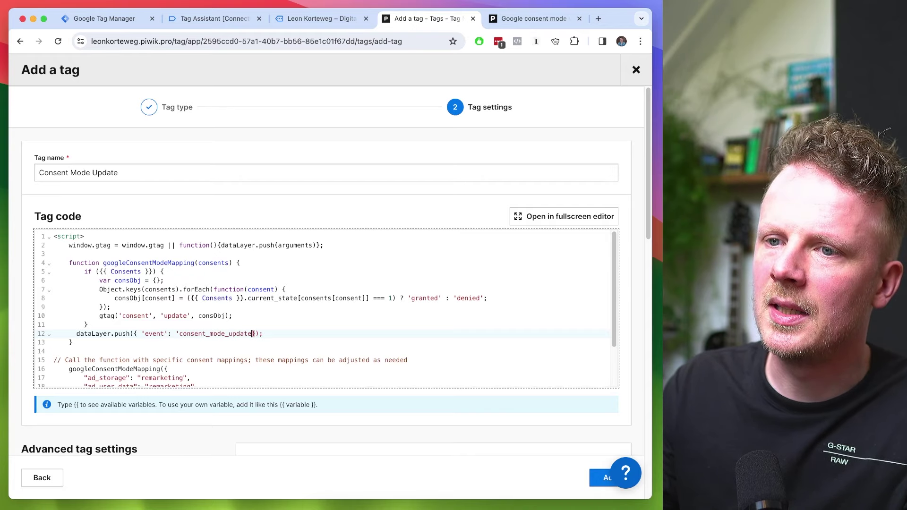
pyautogui.write("'")
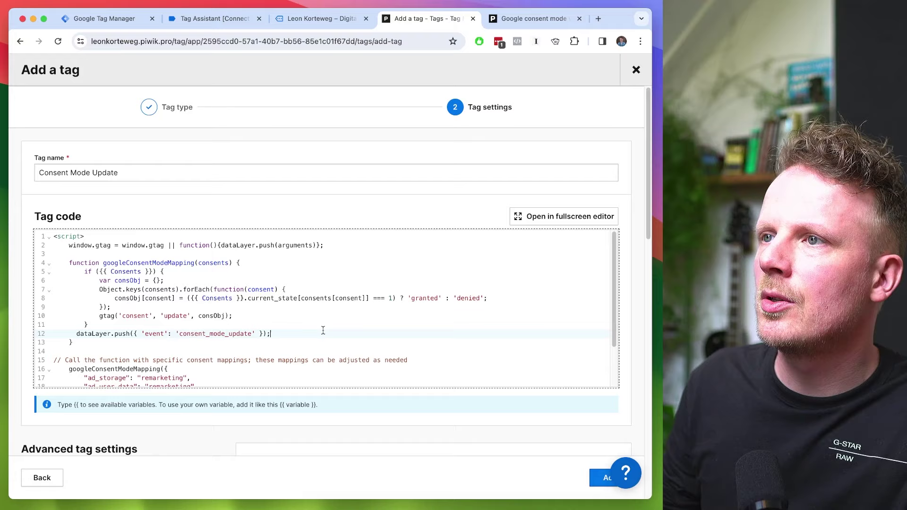
pyautogui.hotkey('ctrl', 'Tab')
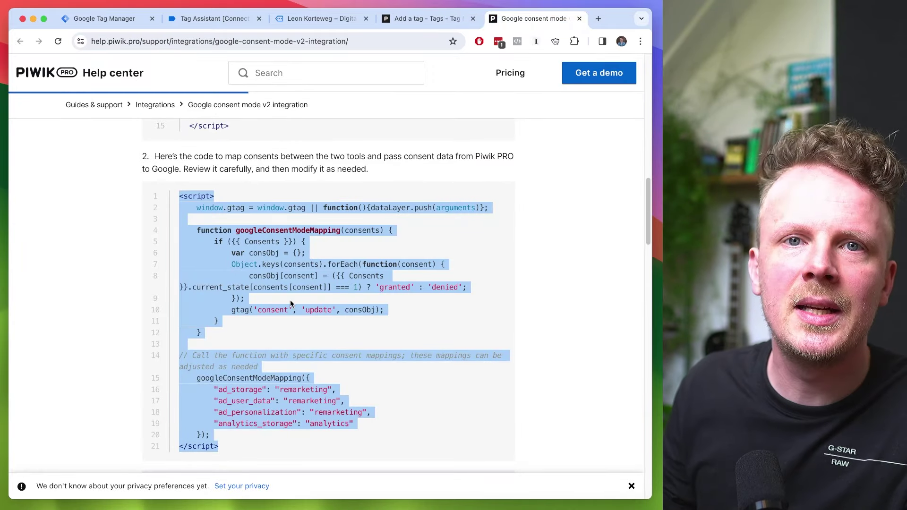
pyautogui.hotkey('ctrl', 'shift', 'Tab')
pyautogui.click(283, 334)
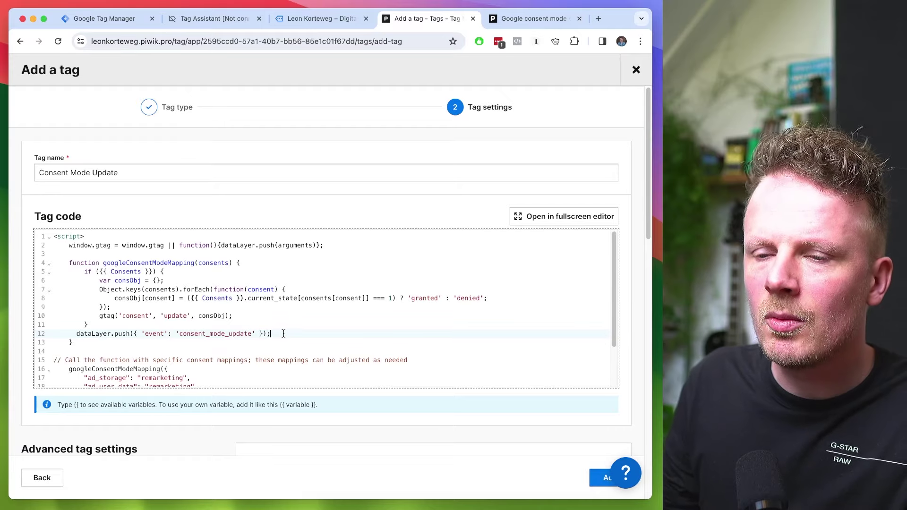
pyautogui.doubleClick(231, 333)
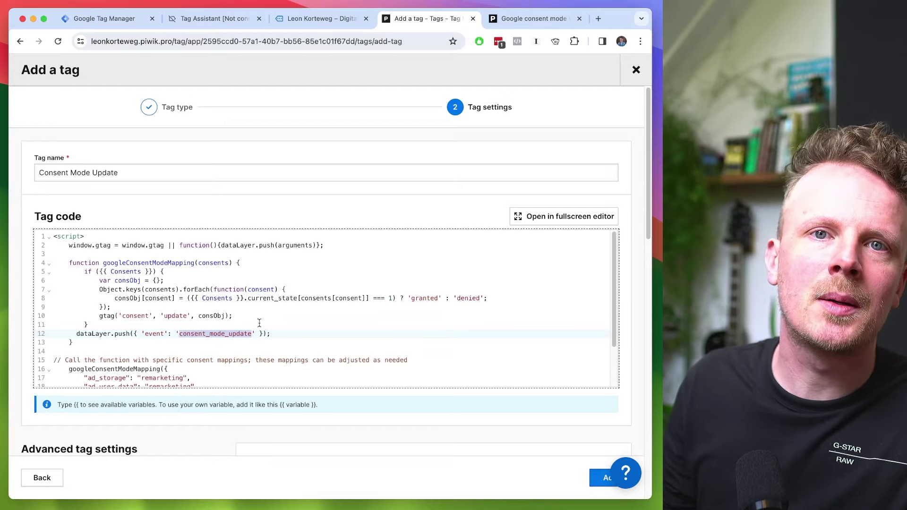
# Step: Insert an indented gtag consent update below the dataLayer push, setting ad_user_data, ad_personalization, ad_storage and analytics_storage to 'granted'
pyautogui.click(285, 333)
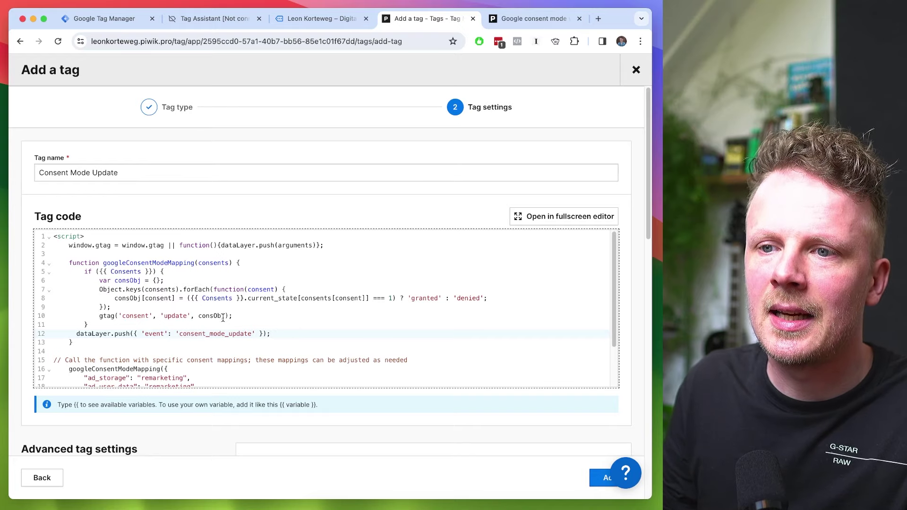
pyautogui.write("gtag('consent', 'update', {     'ad_user_data': 'granted',     'ad_personalization': 'granted',     'ad_storage': 'granted',     'analytics_storage': 'granted'   });")
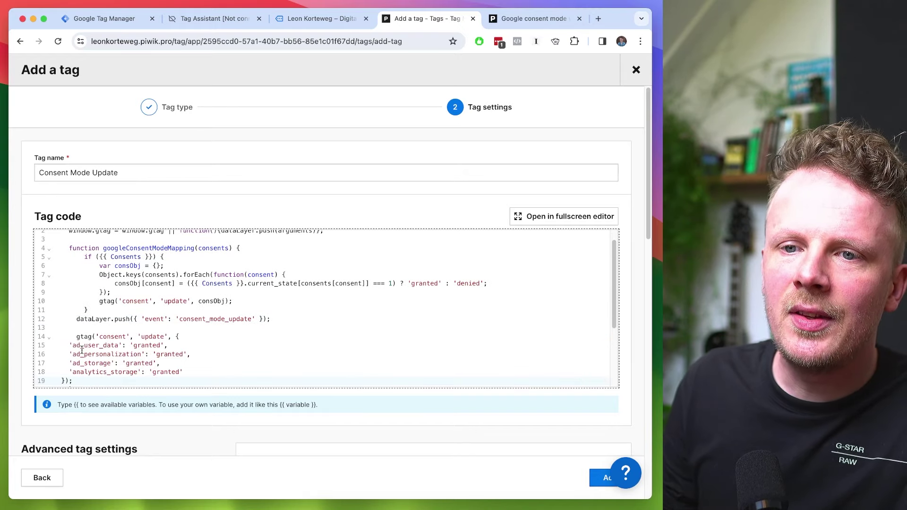
pyautogui.keyDown('shift'); pyautogui.click(67, 345); pyautogui.keyUp('shift')
pyautogui.press('Tab')
pyautogui.press('Tab')
pyautogui.click(108, 328)
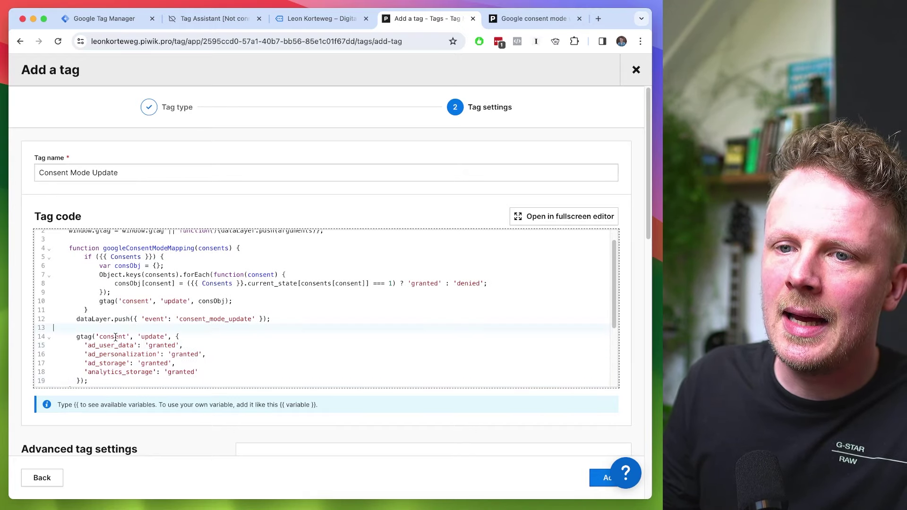
# Step: Delete the ad_user_data, ad_personalization and ad_storage lines from the added gtag consent update, keeping only analytics_storage
pyautogui.moveTo(189, 360); pyautogui.dragTo(189, 337)
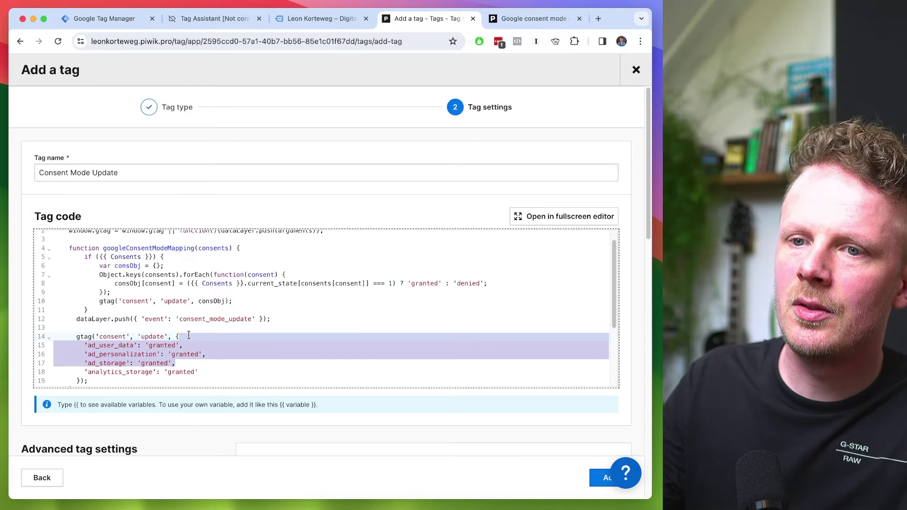
pyautogui.press('BackSpace')
pyautogui.click(175, 345)
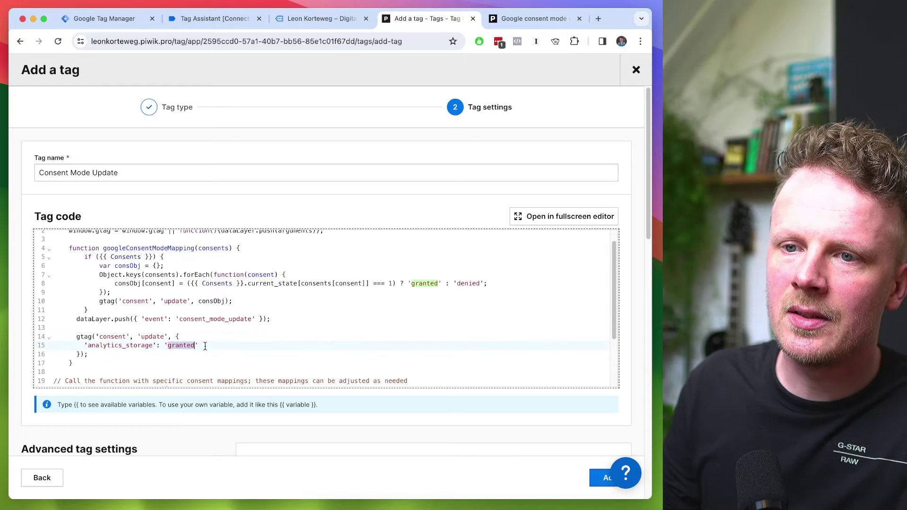
pyautogui.moveTo(125, 345); pyautogui.dragTo(82, 340)
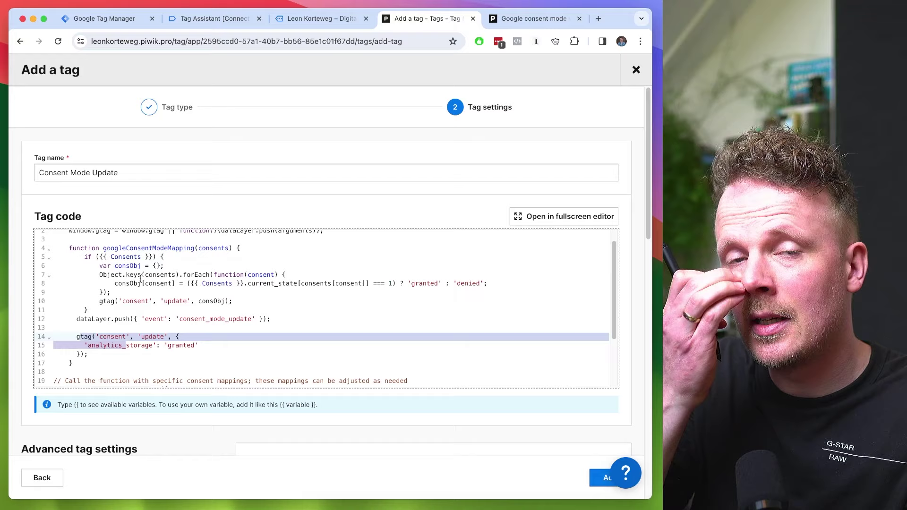
pyautogui.moveTo(88, 355)
pyautogui.mouseDown()
pyautogui.moveTo(113, 345)
pyautogui.moveTo(78, 340)
pyautogui.mouseUp()
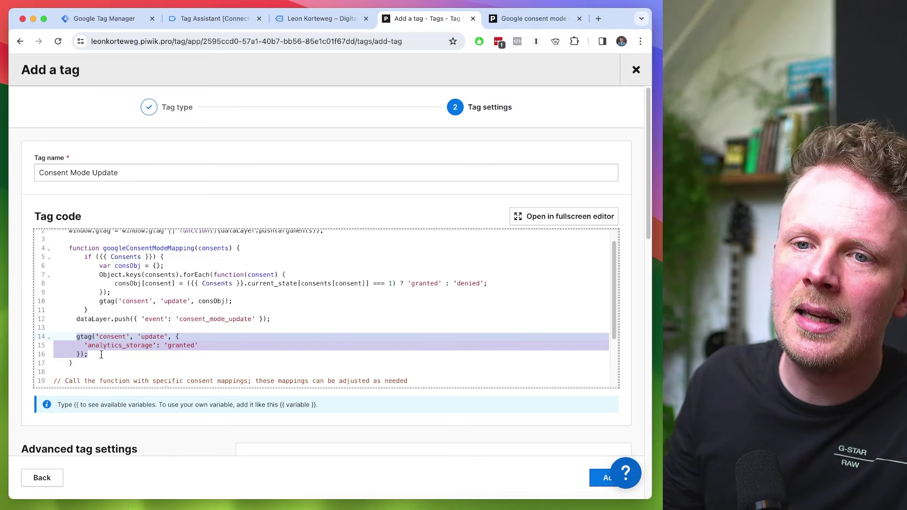
pyautogui.doubleClick(108, 346)
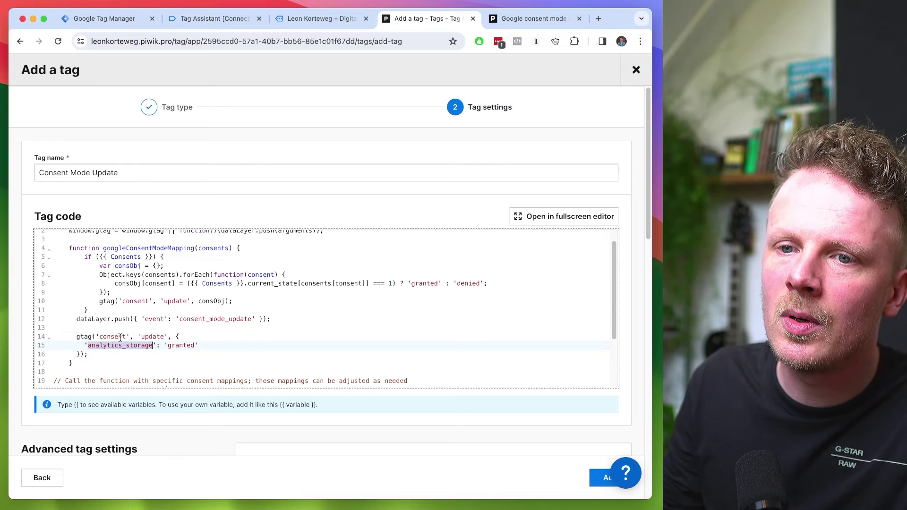
pyautogui.doubleClick(180, 346)
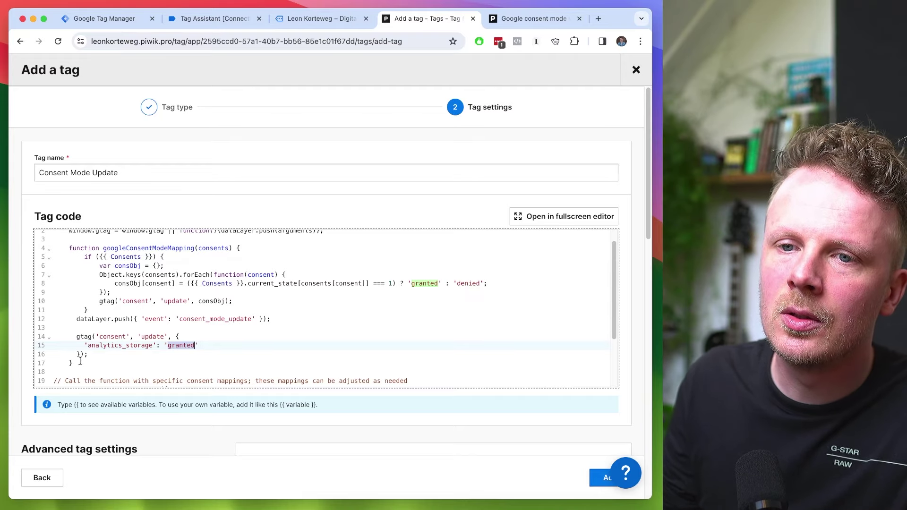
# Step: Comment out the gtag update block that grants analytics_storage and uncomment it again
pyautogui.moveTo(95, 353); pyautogui.dragTo(76, 338)
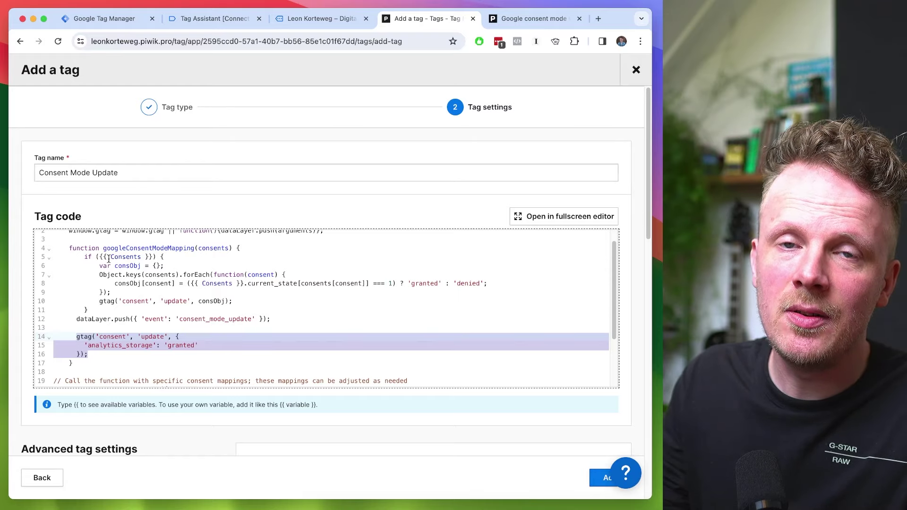
pyautogui.press('super+slash')
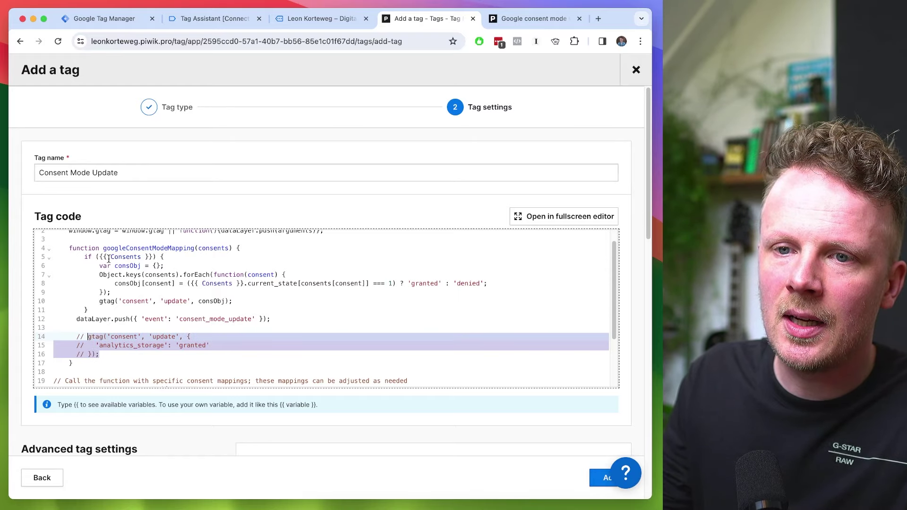
pyautogui.click(106, 357)
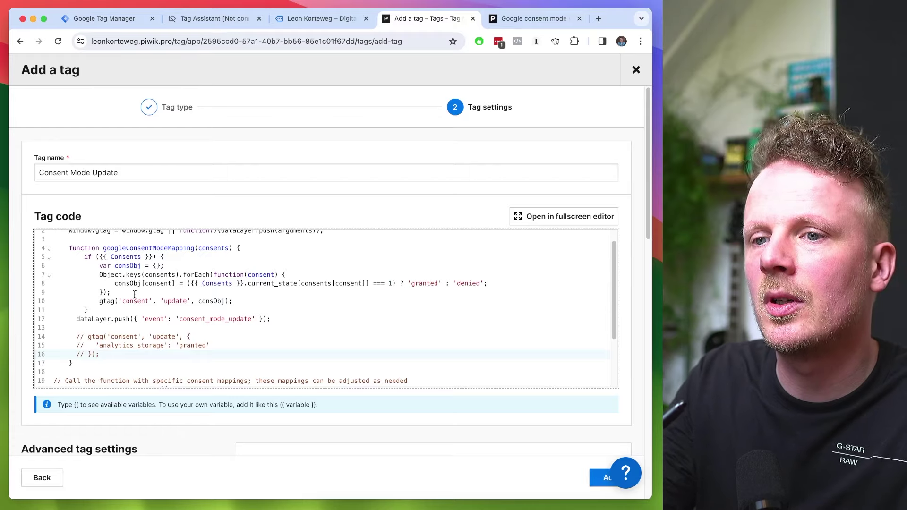
pyautogui.moveTo(109, 354); pyautogui.dragTo(71, 337)
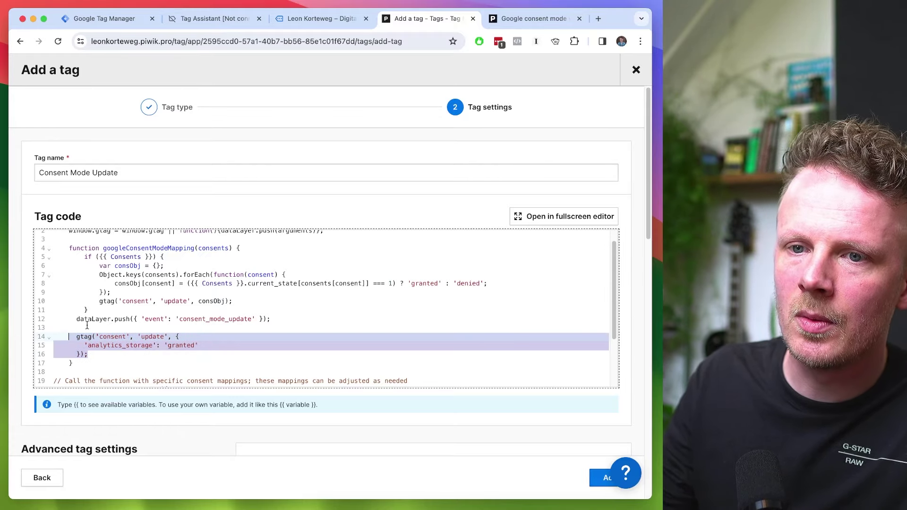
pyautogui.press('super+slash')
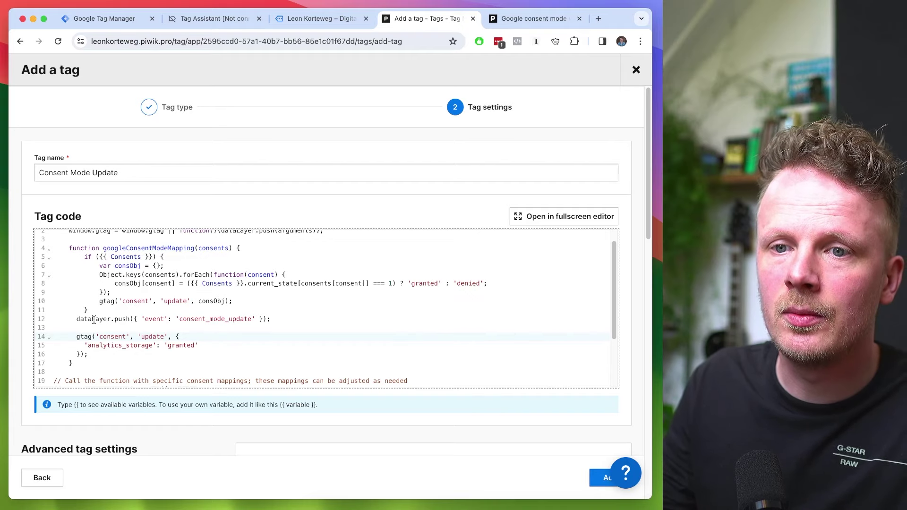
# Step: Comment out the gtag update block that grants analytics_storage again and add the Consent Mode Update tag
pyautogui.press('super+z')
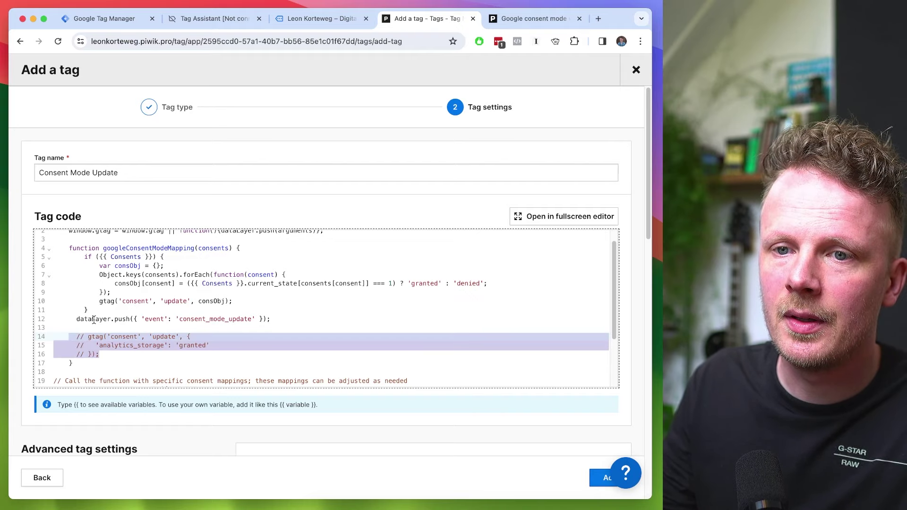
pyautogui.keyDown('shift'); pyautogui.click(110, 345); pyautogui.keyUp('shift')
pyautogui.click(372, 338)
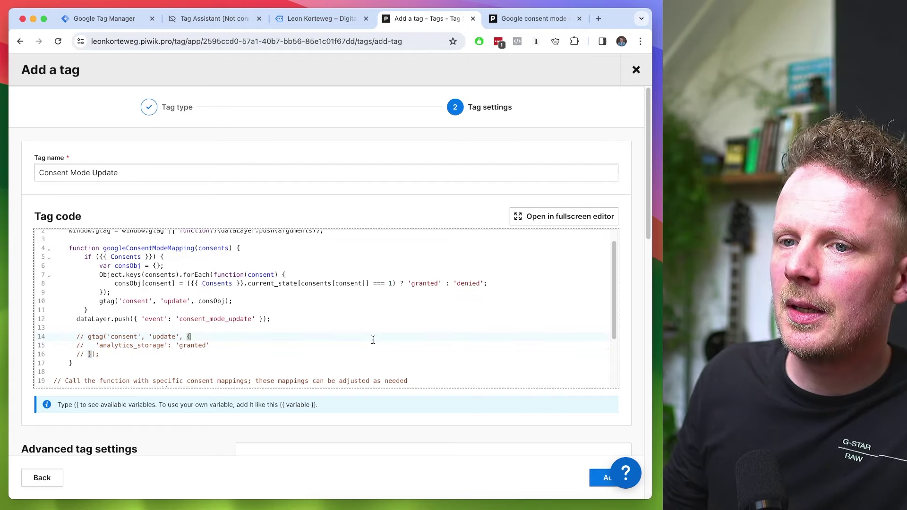
pyautogui.click(597, 478)
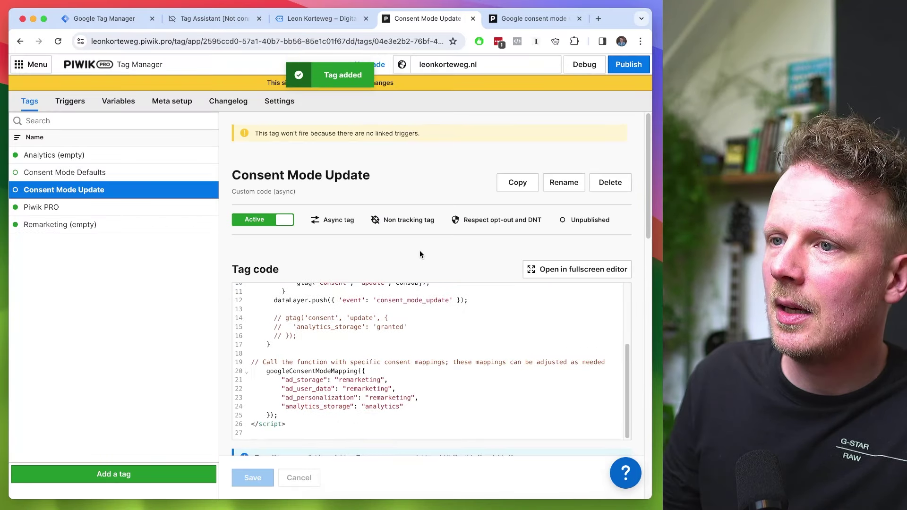
# Step: Turn off Respect opt-out and DNT for the Consent Mode Update tag
pyautogui.scroll(-5, 419, 250)
pyautogui.scroll(-3, 380, 306)
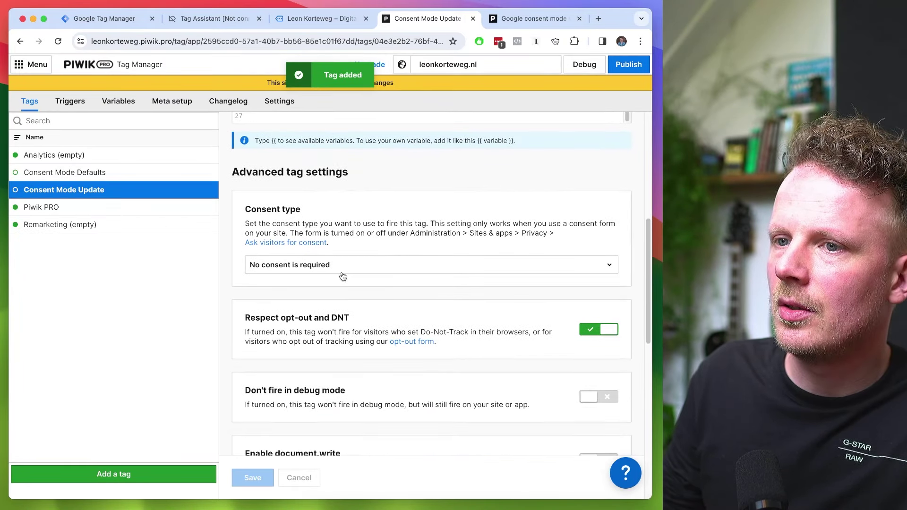
pyautogui.click(588, 333)
pyautogui.scroll(-4, 416, 312)
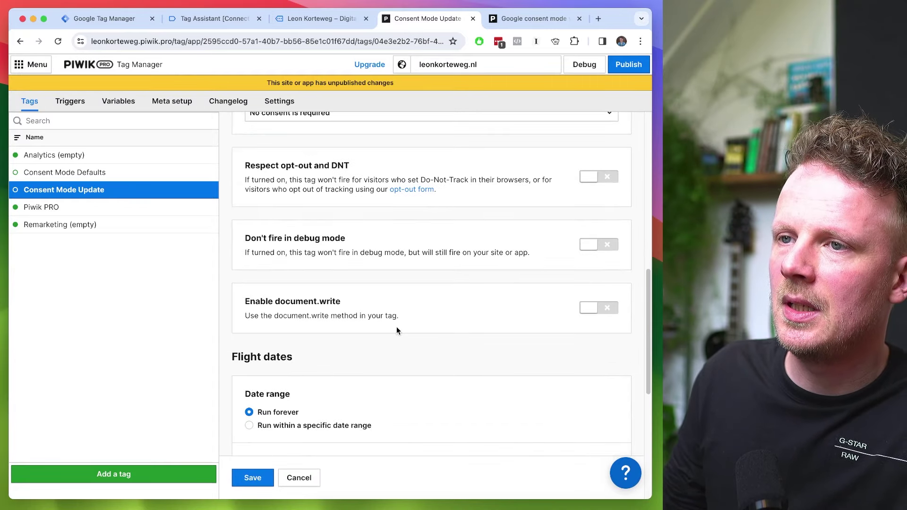
# Step: Attach the existing All page views trigger to the Consent Mode Update tag
pyautogui.scroll(-6, 396, 348)
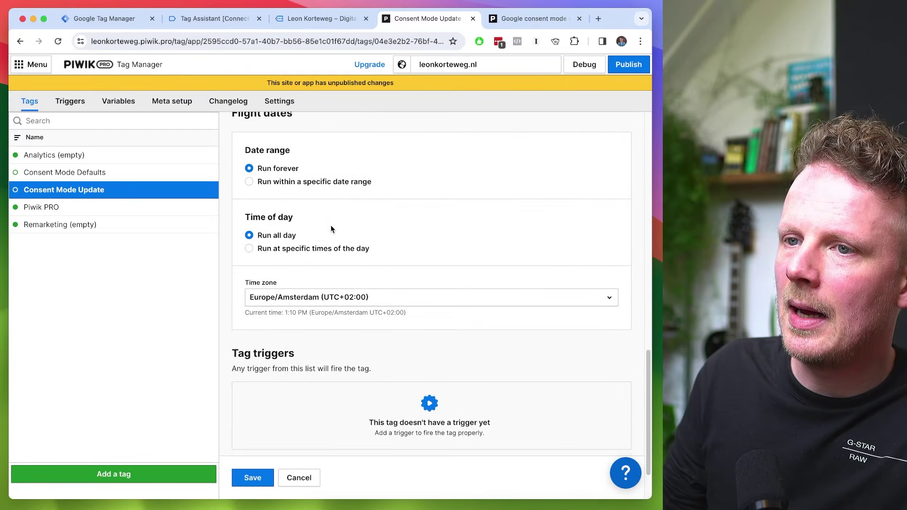
pyautogui.scroll(-1, 351, 236)
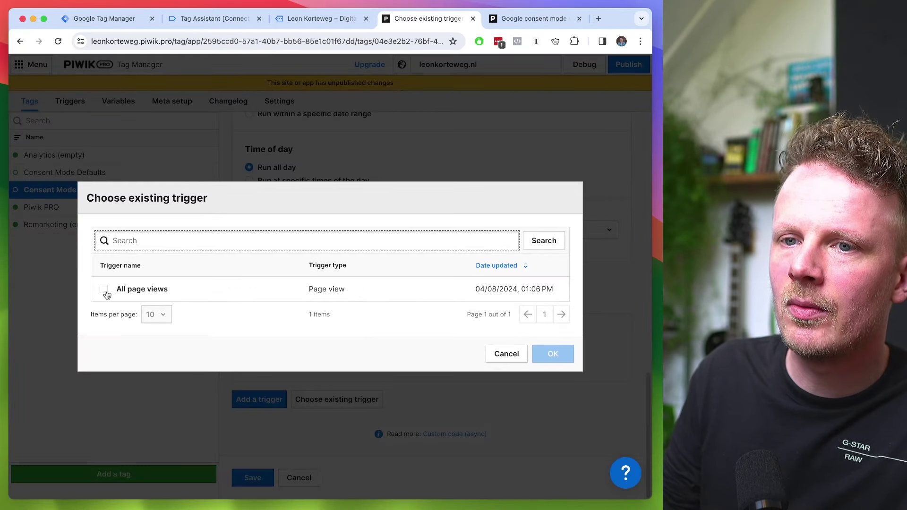
pyautogui.click(104, 290)
pyautogui.click(551, 352)
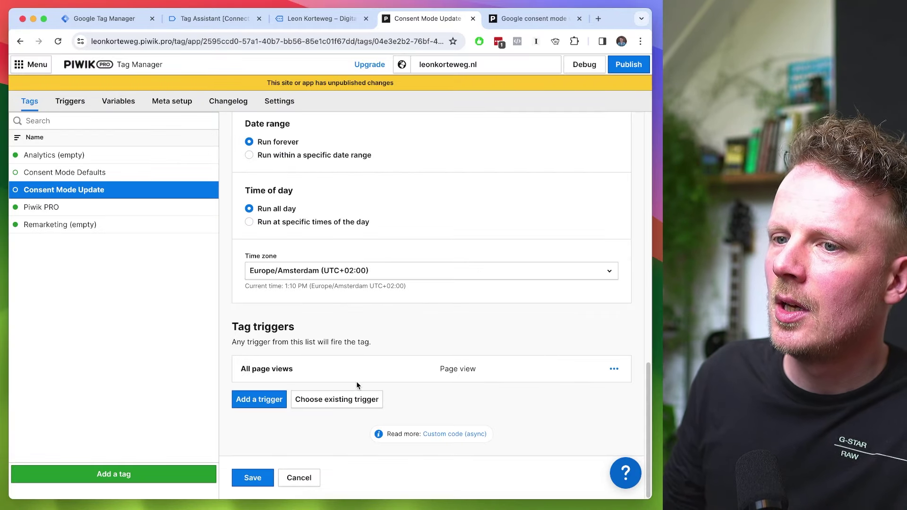
# Step: Start adding a trigger to the tag and copy the event name stg.consentDecisionMade from the Google consent mode v2 help article
pyautogui.click(270, 405)
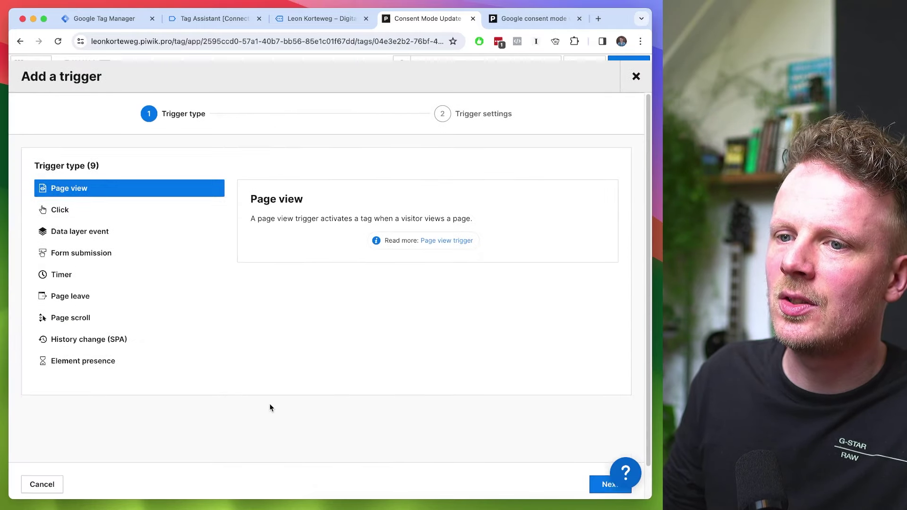
pyautogui.click(537, 21)
pyautogui.click(548, 265)
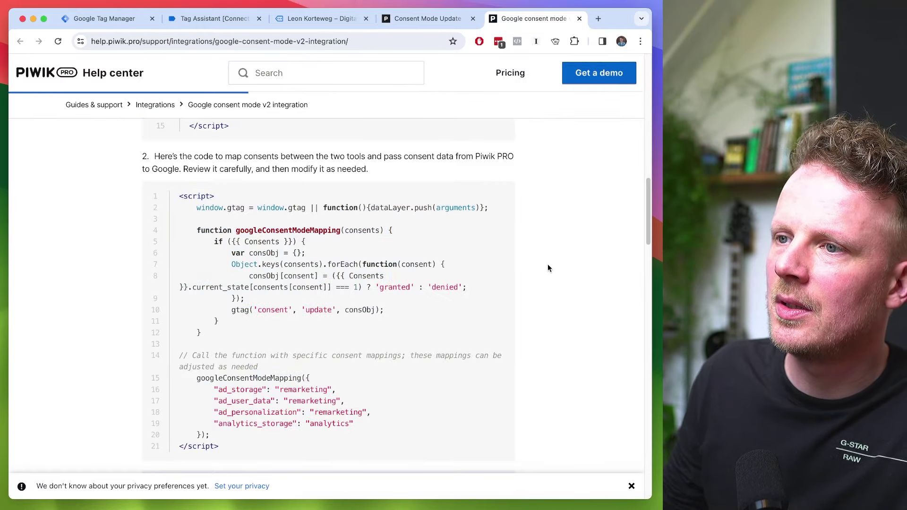
pyautogui.scroll(-6, 378, 260)
pyautogui.doubleClick(372, 259)
pyautogui.press('super+c')
pyautogui.hotkey('ctrl', 'shift', 'Tab')
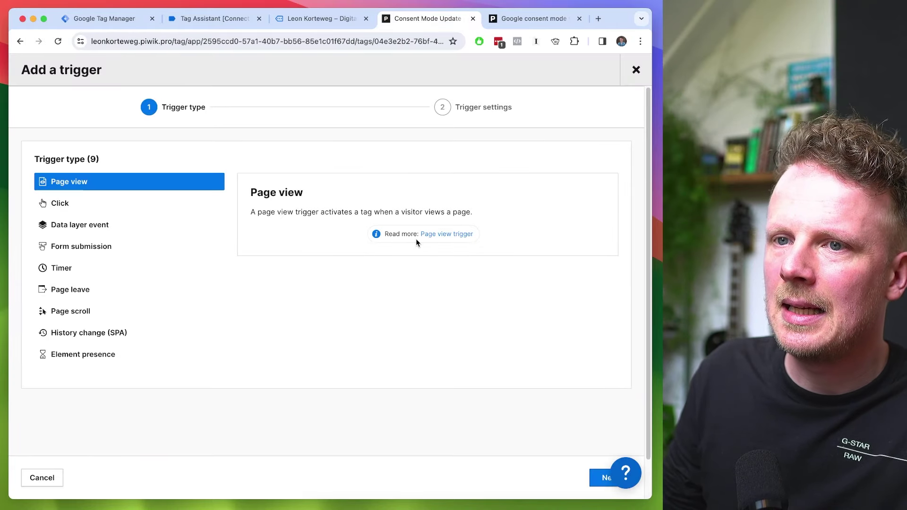
# Step: Add a data layer event trigger named stg.consentDecisionMade with event name containing stg.consentDecisionMade, firing on all events
pyautogui.click(121, 229)
pyautogui.click(594, 485)
pyautogui.click(214, 175)
pyautogui.press('super+v')
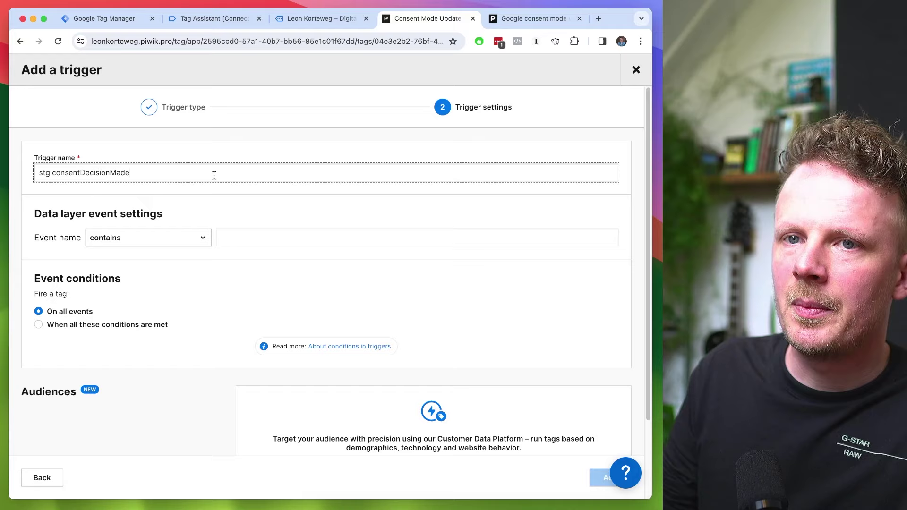
pyautogui.doubleClick(43, 235)
pyautogui.click(270, 238)
pyautogui.press('super+v')
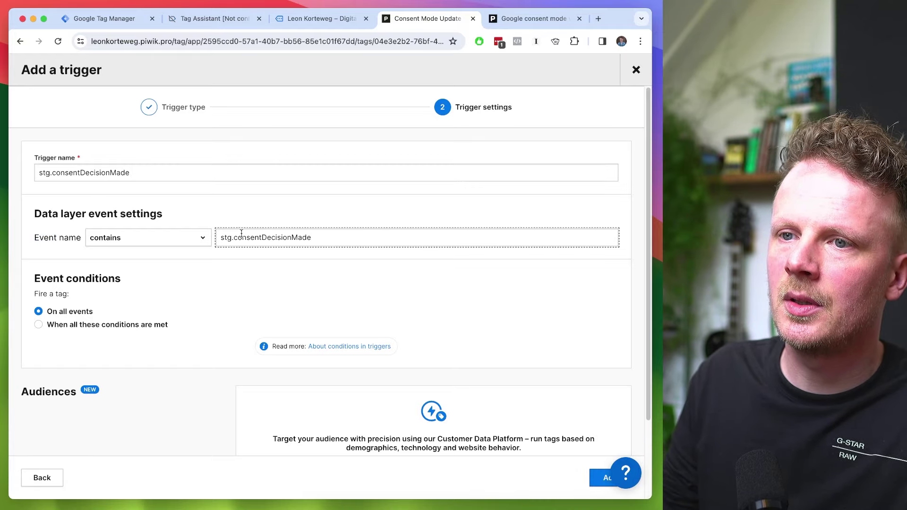
pyautogui.hotkey('ctrl', 'Tab')
pyautogui.hotkey('ctrl', 'shift', 'Tab')
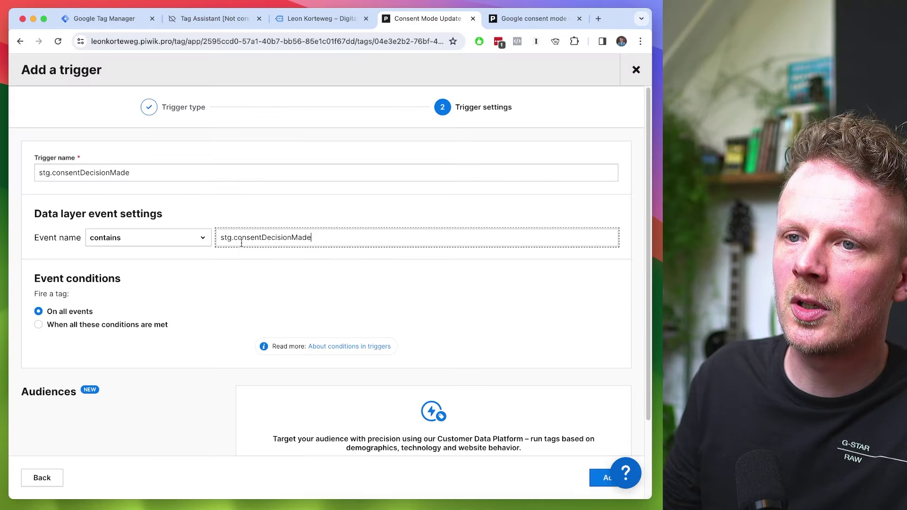
pyautogui.doubleClick(249, 238)
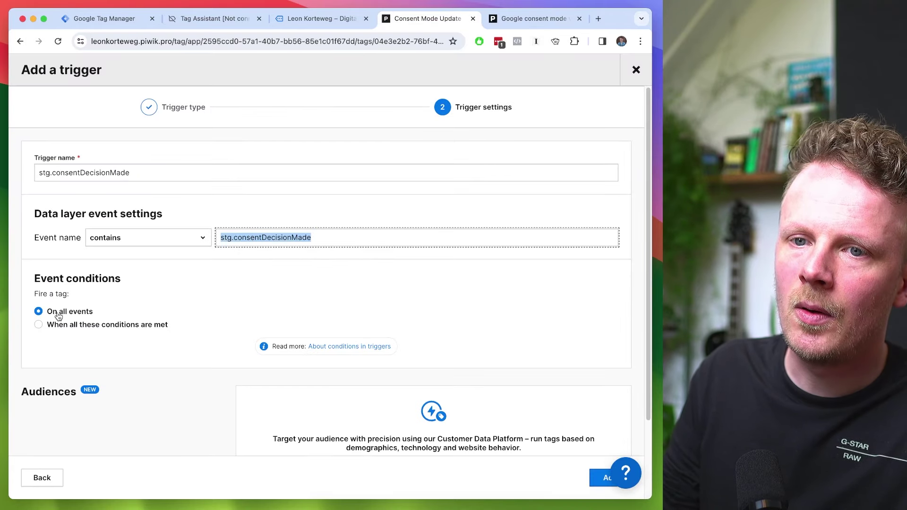
pyautogui.scroll(-4, 295, 282)
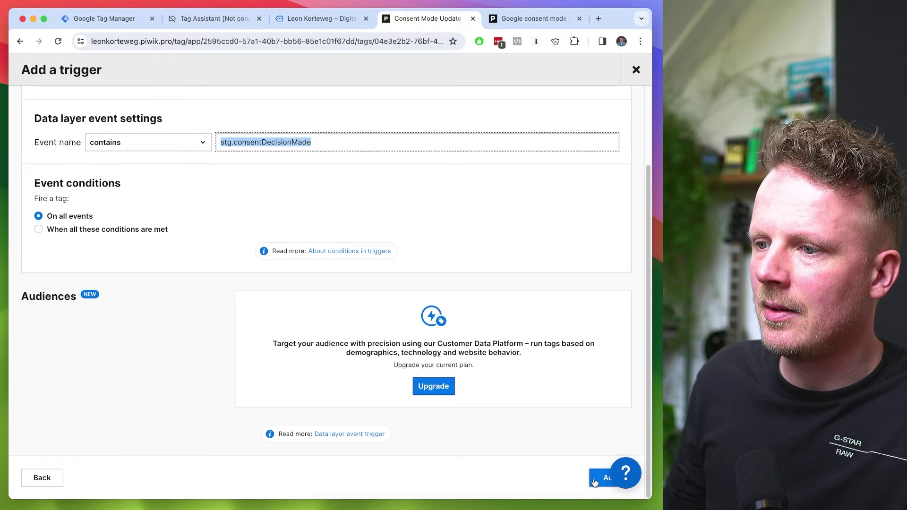
pyautogui.click(594, 479)
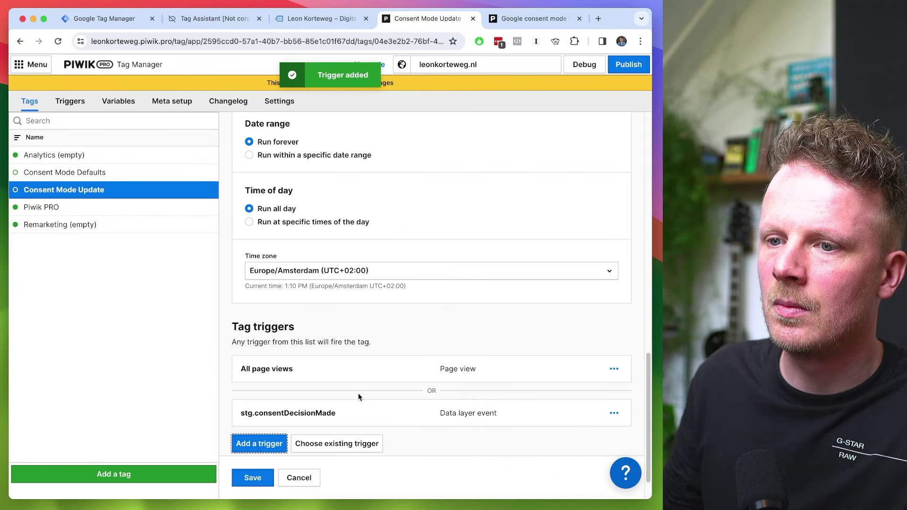
# Step: Save the Consent Mode Update tag and publish all changes to the site
pyautogui.click(254, 477)
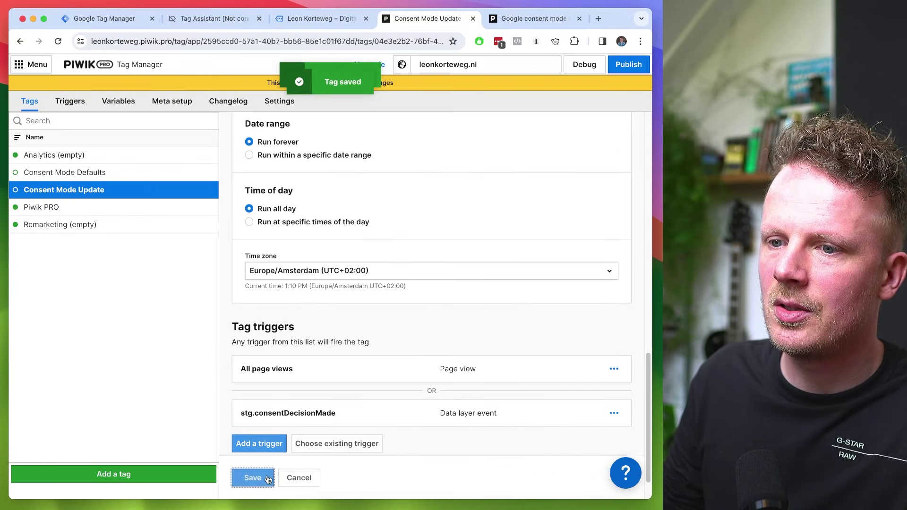
pyautogui.click(629, 66)
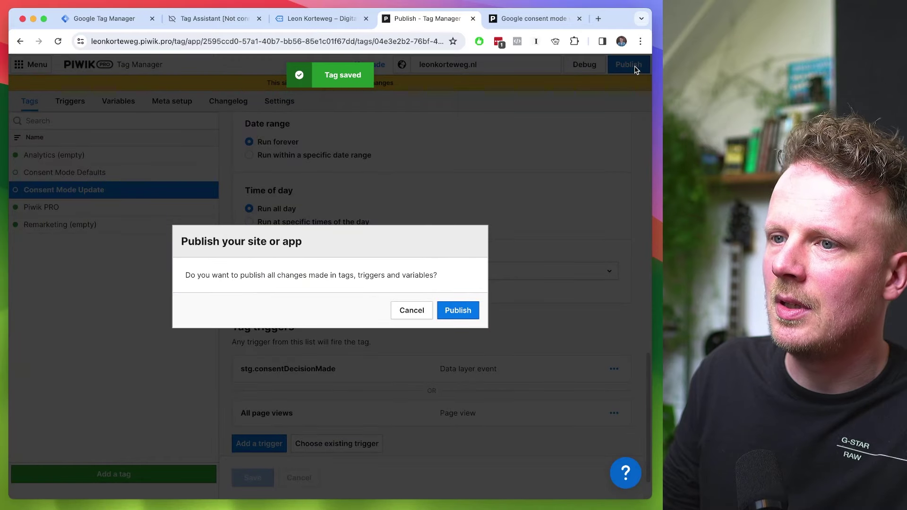
pyautogui.click(462, 314)
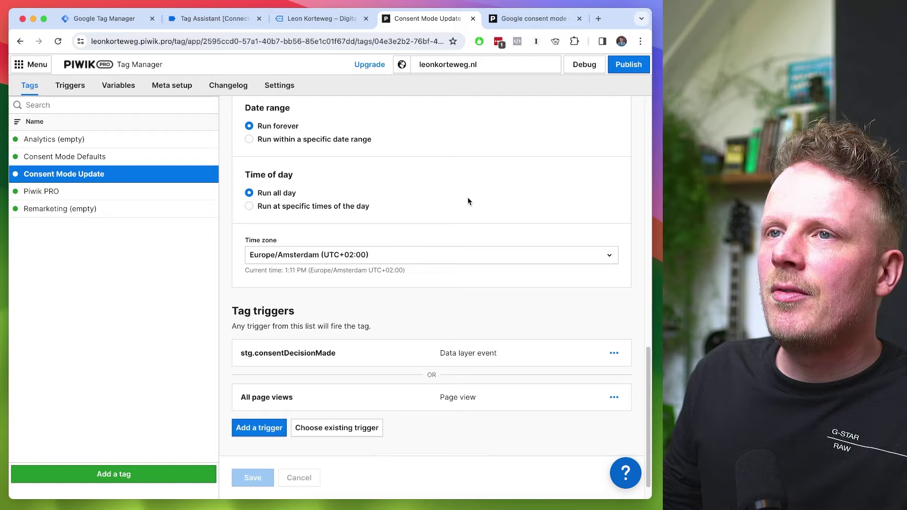
# Step: Switch to Tag Assistant and examine the consent state of the latest stg.timer event
pyautogui.hotkey('ctrl', 'shift', 'Tab')
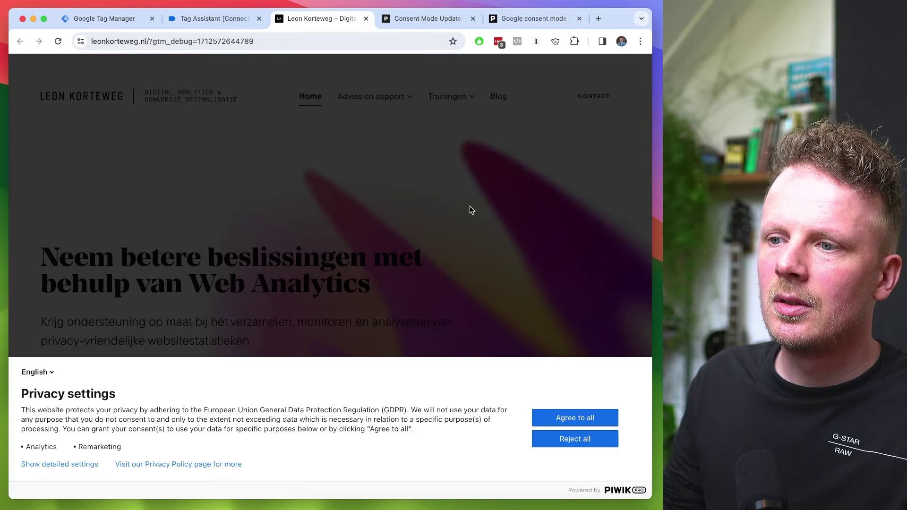
pyautogui.hotkey('ctrl', 'shift', 'Tab')
pyautogui.click(337, 255)
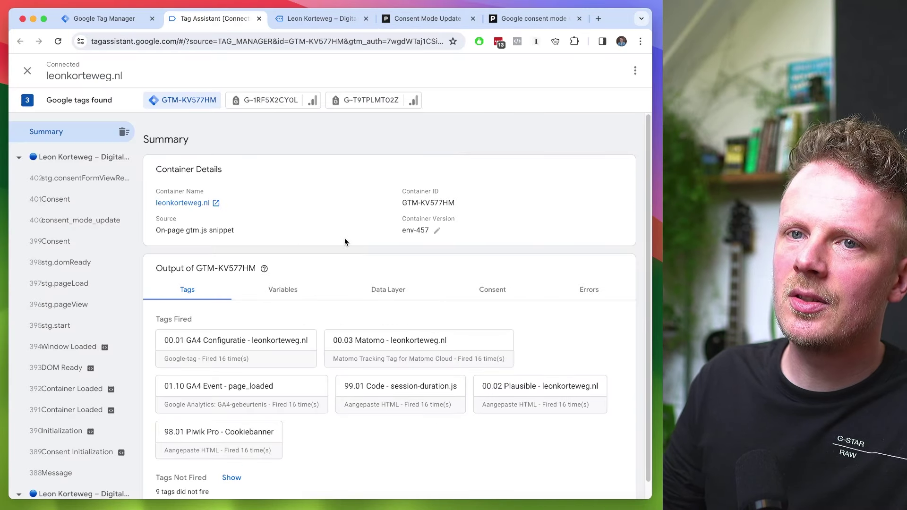
pyautogui.click(91, 178)
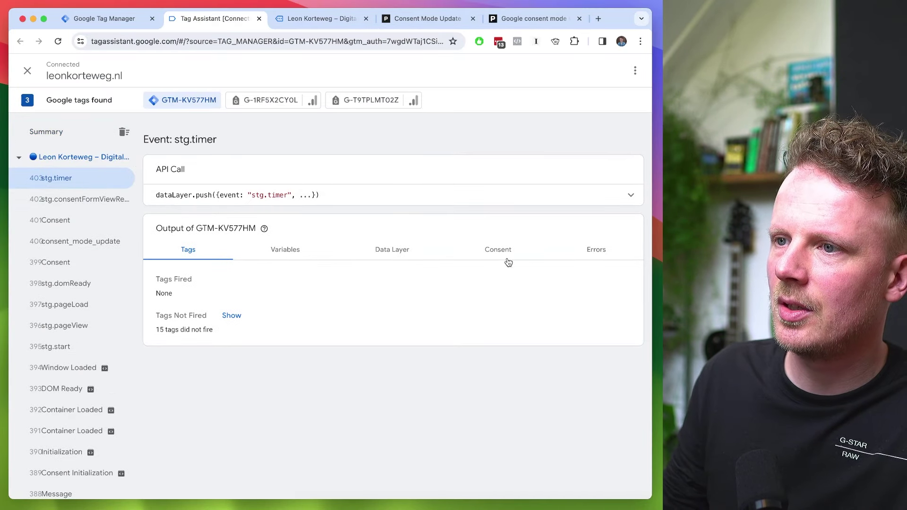
pyautogui.click(490, 252)
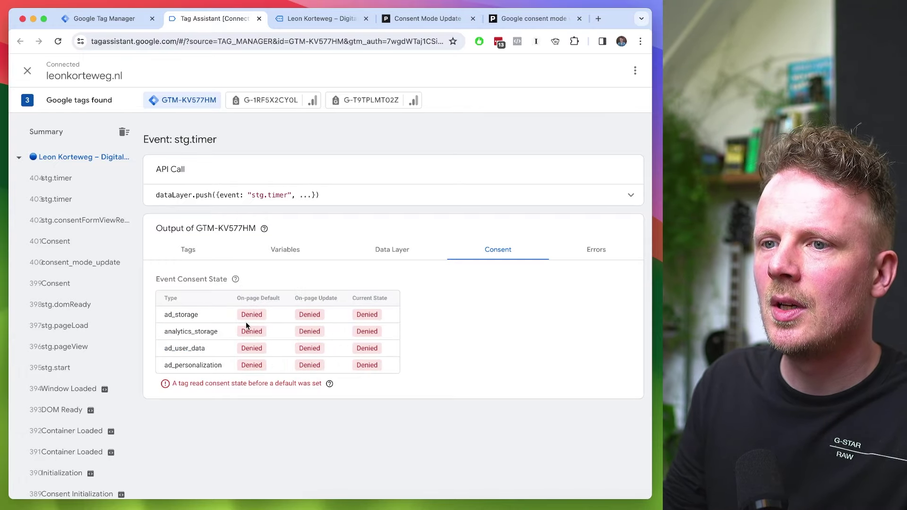
# Step: Agree to all in the website's privacy banner and inspect the consent state of the new consent_mode_update event in Tag Assistant
pyautogui.hotkey('ctrl', 'Tab')
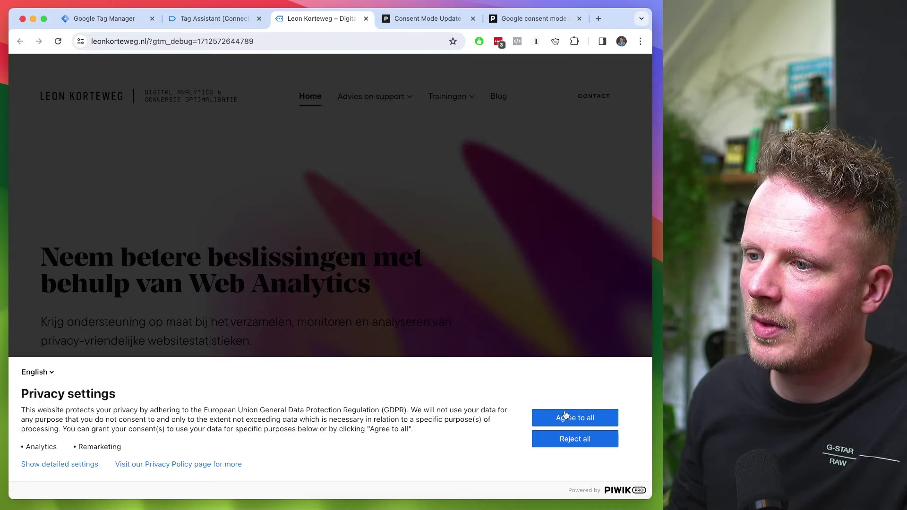
pyautogui.click(592, 423)
pyautogui.hotkey('ctrl', 'shift', 'Tab')
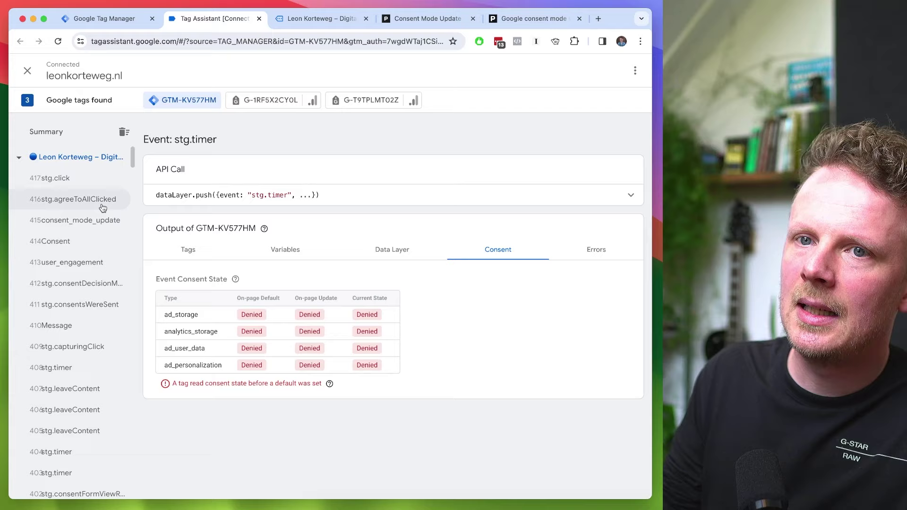
pyautogui.click(65, 226)
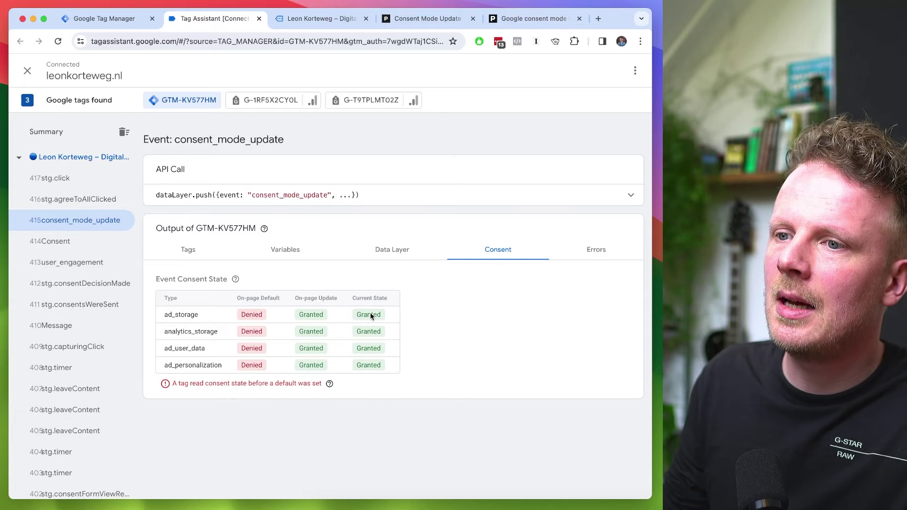
# Step: Reload the website with consent stored and examine an event of the new page load in Tag Assistant
pyautogui.hotkey('ctrl', 'Tab')
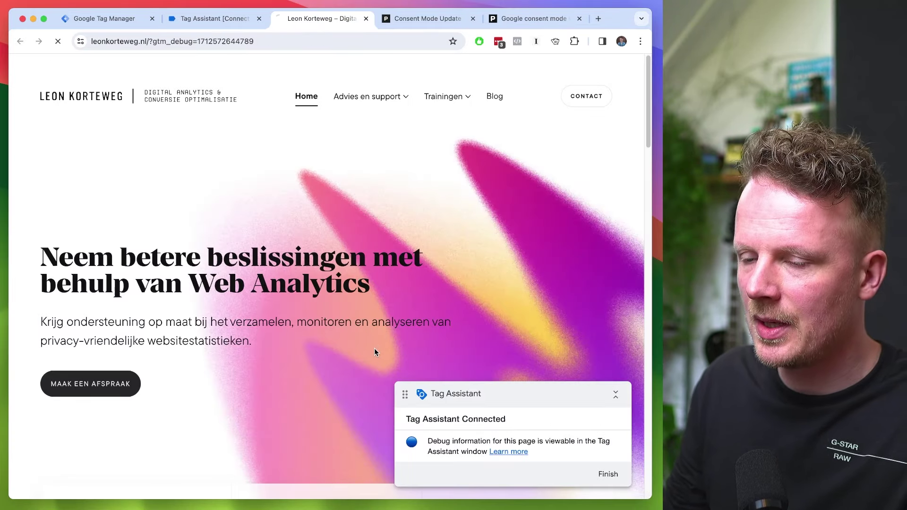
pyautogui.hotkey('ctrl', 'shift', 'Tab')
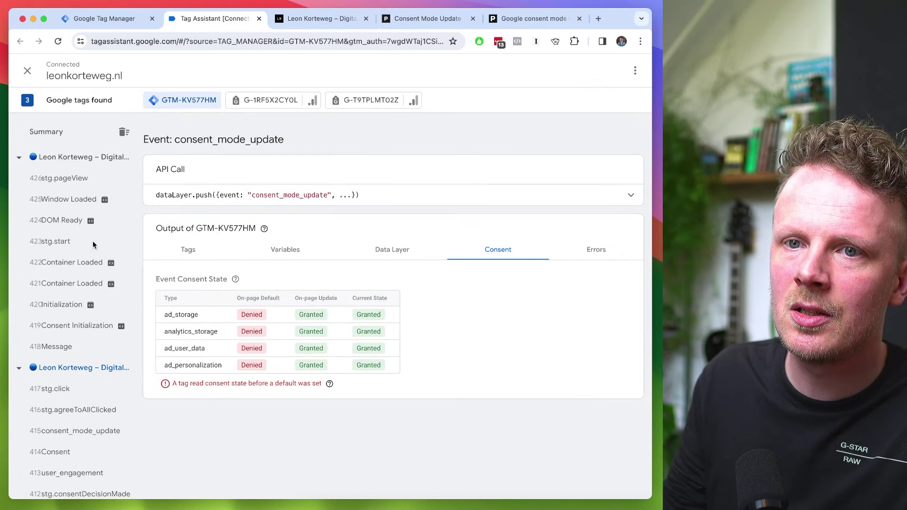
pyautogui.click(92, 205)
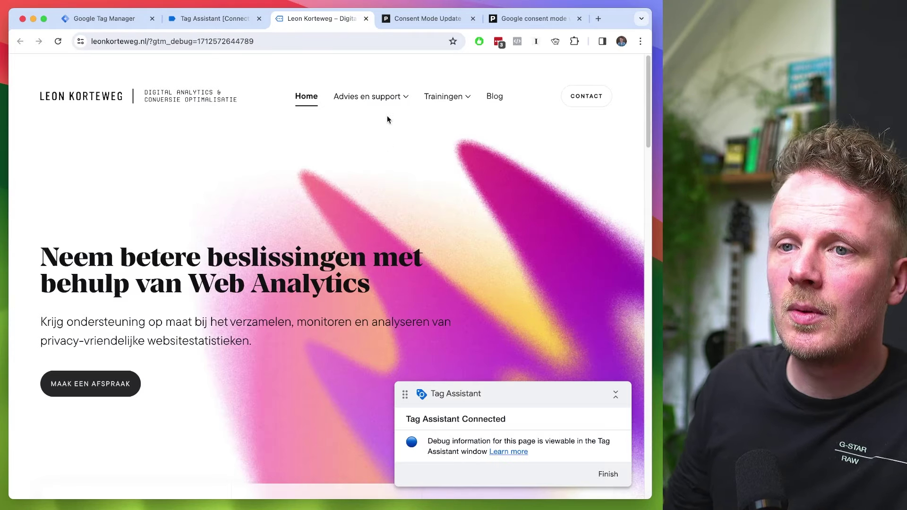
pyautogui.hotkey('ctrl', 'Tab')
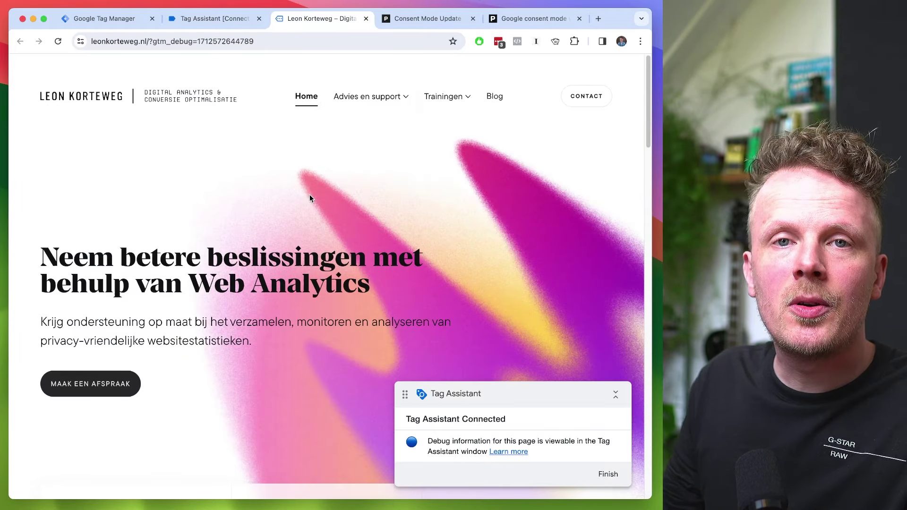
pyautogui.press('super+alt+i')
pyautogui.click(383, 61)
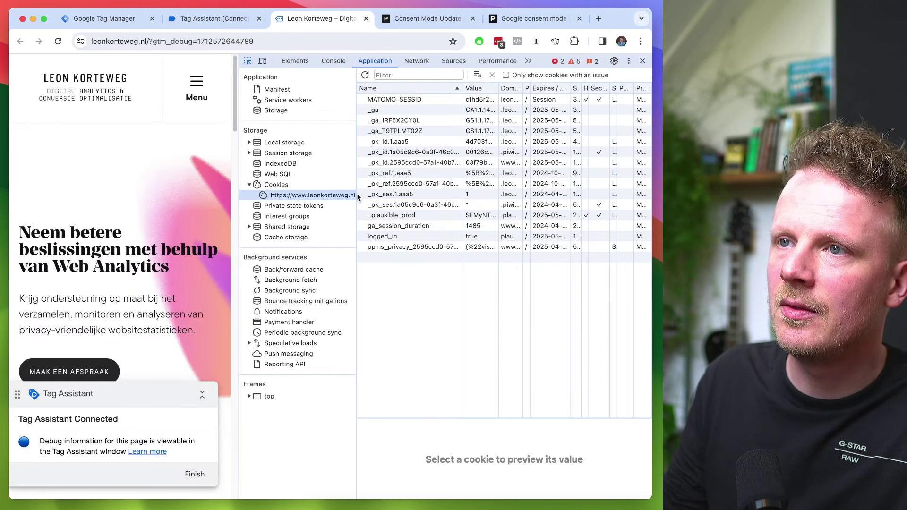
pyautogui.click(392, 246)
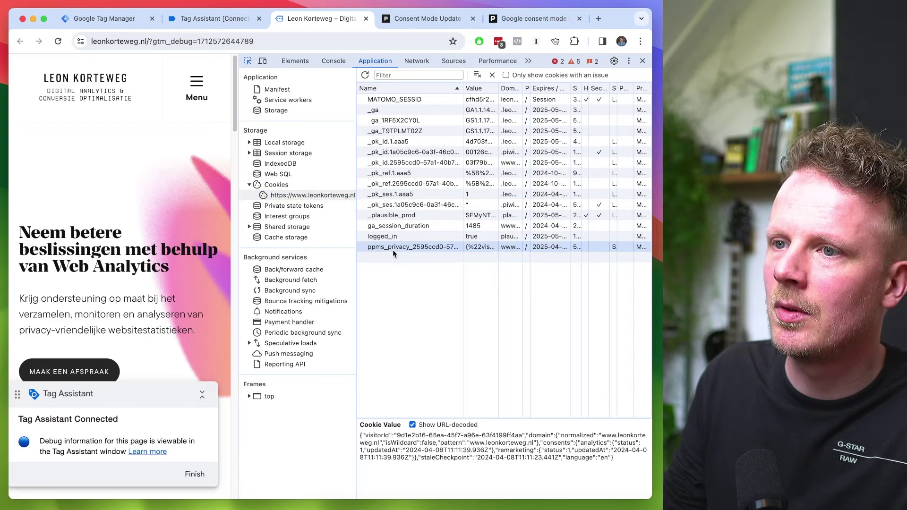
pyautogui.press('Delete')
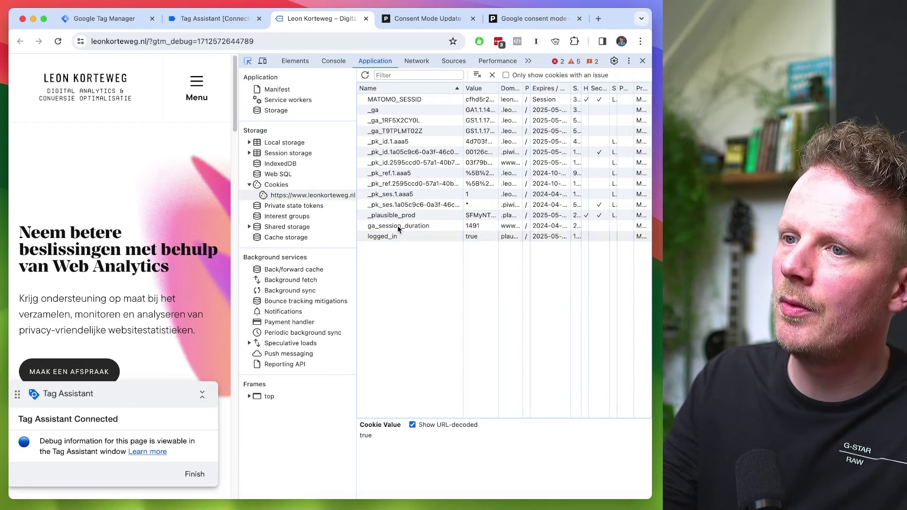
pyautogui.click(642, 60)
pyautogui.press('super+r')
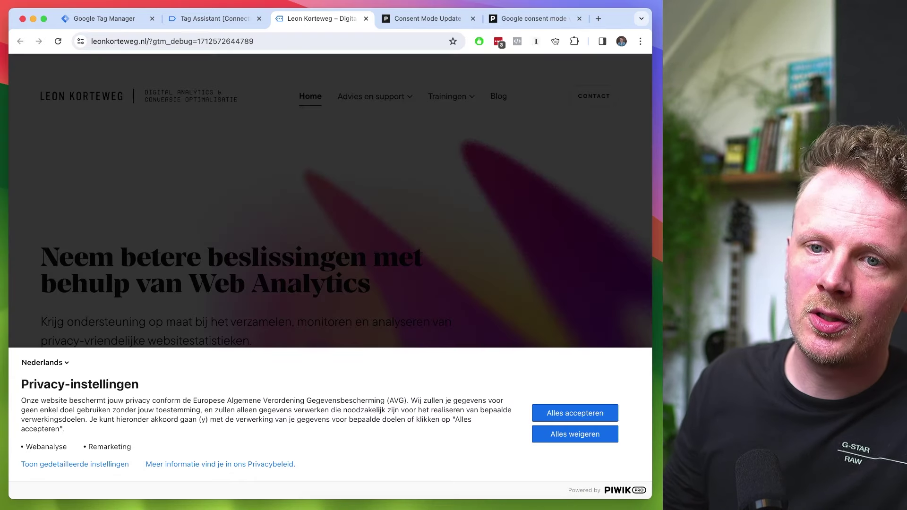
# Step: Reject all purposes in the website's privacy banner and inspect the consent state of the new consent_mode_update event in Tag Assistant
pyautogui.click(563, 439)
pyautogui.click(552, 420)
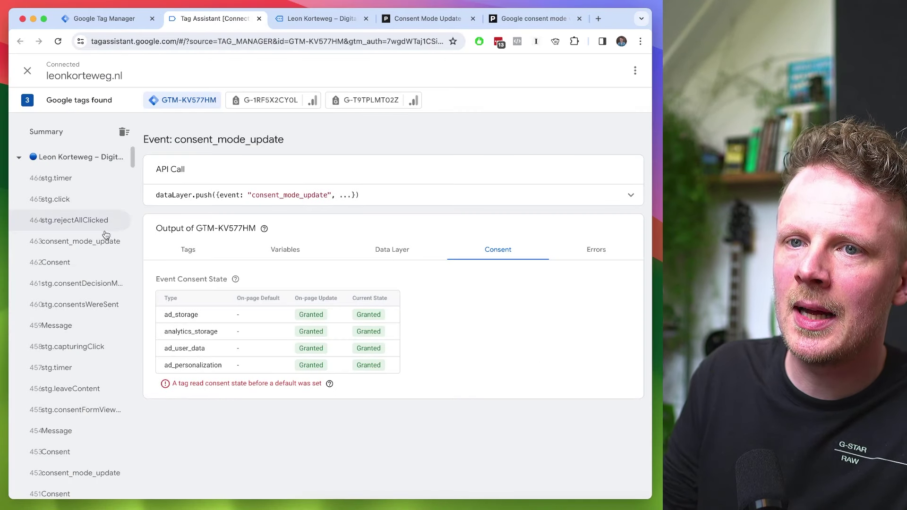
pyautogui.click(83, 243)
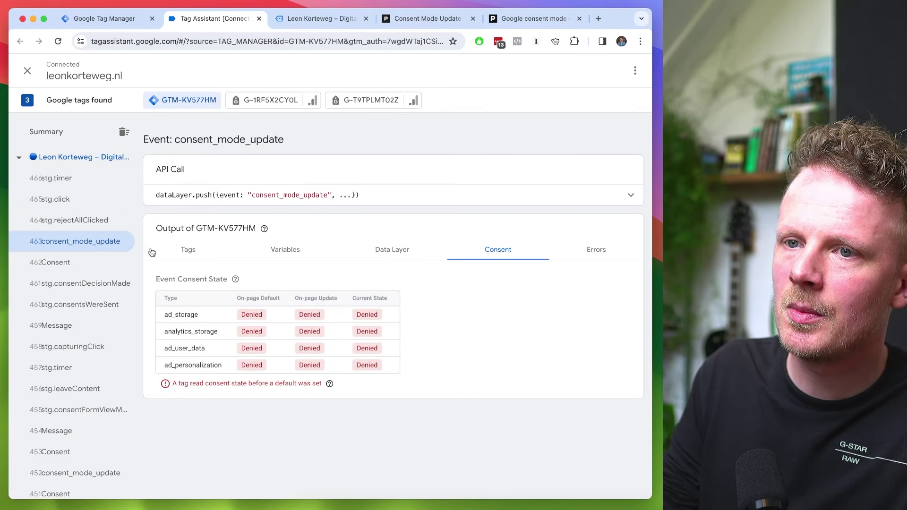
# Step: Reload the website with consent rejected and examine the new page load's Consent and consent_mode_update events in Tag Assistant
pyautogui.hotkey('ctrl', 'Tab')
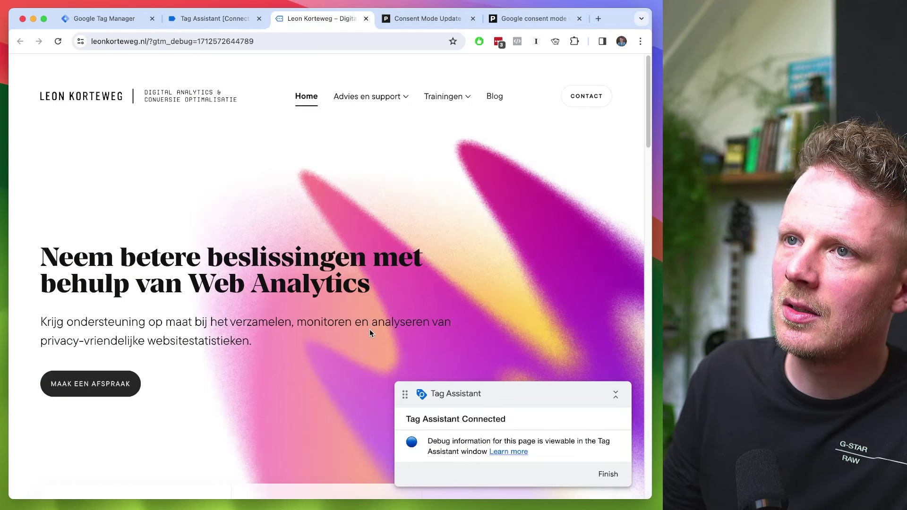
pyautogui.press('super+r')
pyautogui.hotkey('ctrl', 'shift', 'Tab')
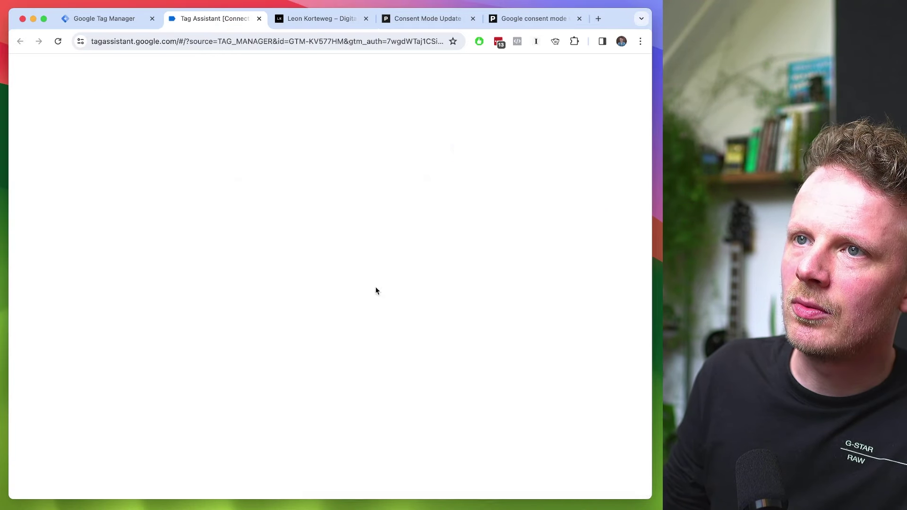
pyautogui.click(92, 199)
pyautogui.click(91, 180)
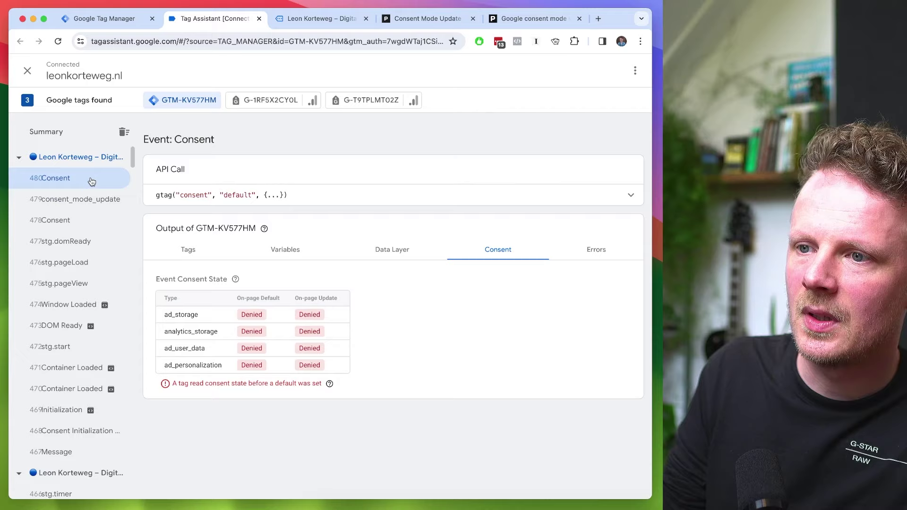
pyautogui.click(92, 199)
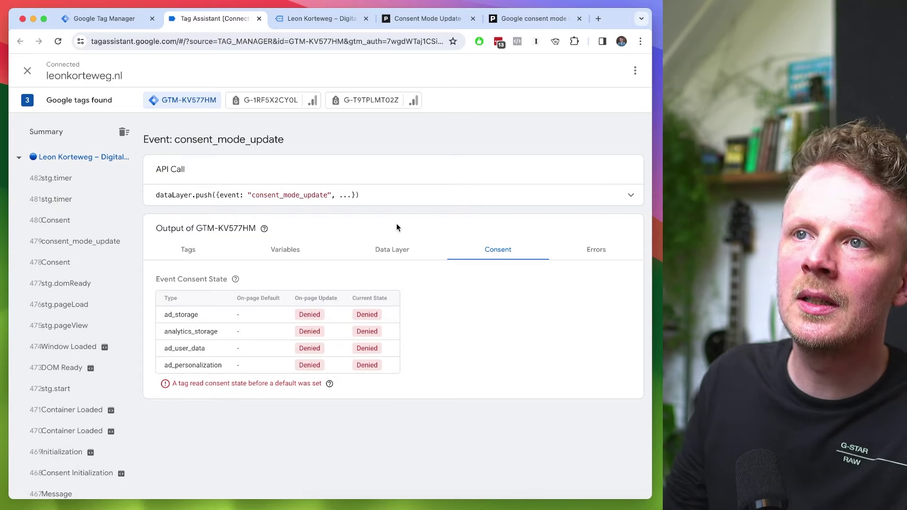
# Step: Switch to Google Tag Manager and check the Enable consent overview setting in the container settings
pyautogui.hotkey('ctrl', 'Tab')
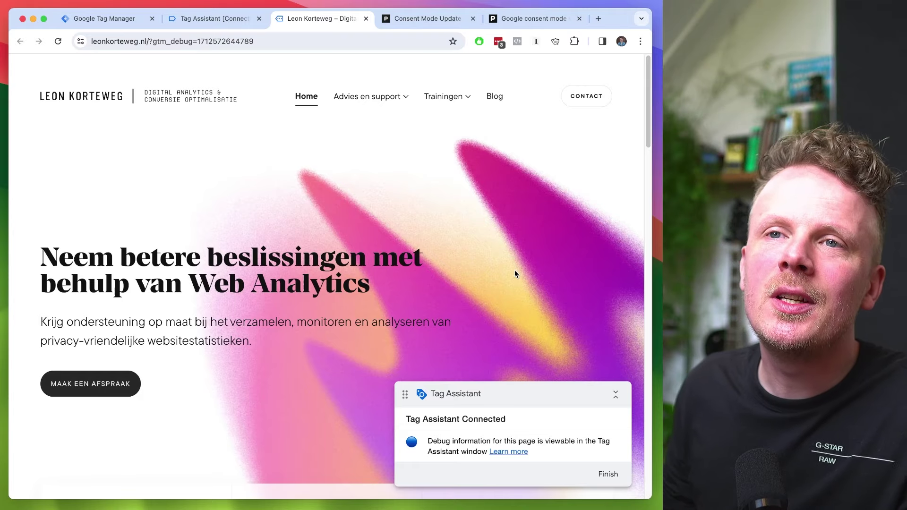
pyautogui.hotkey('ctrl', 'shift', 'Tab')
pyautogui.hotkey('ctrl', 'shift', 'Tab')
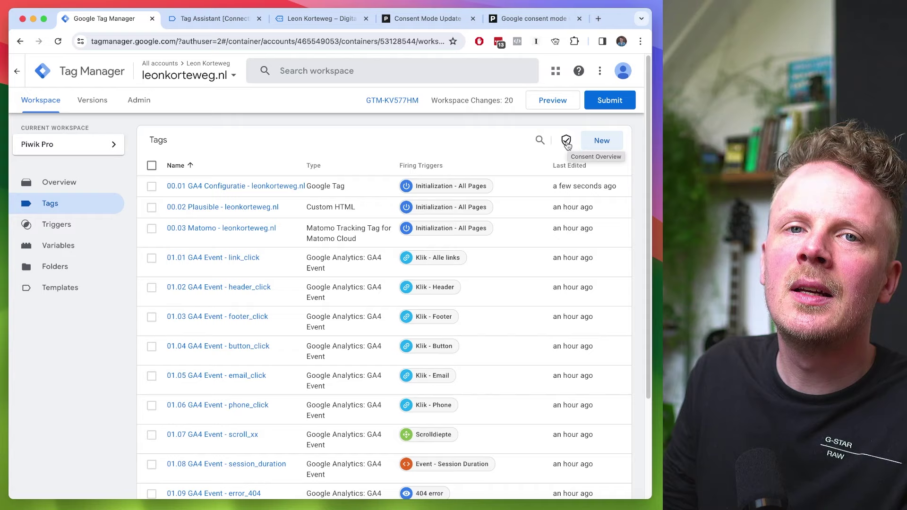
pyautogui.click(139, 106)
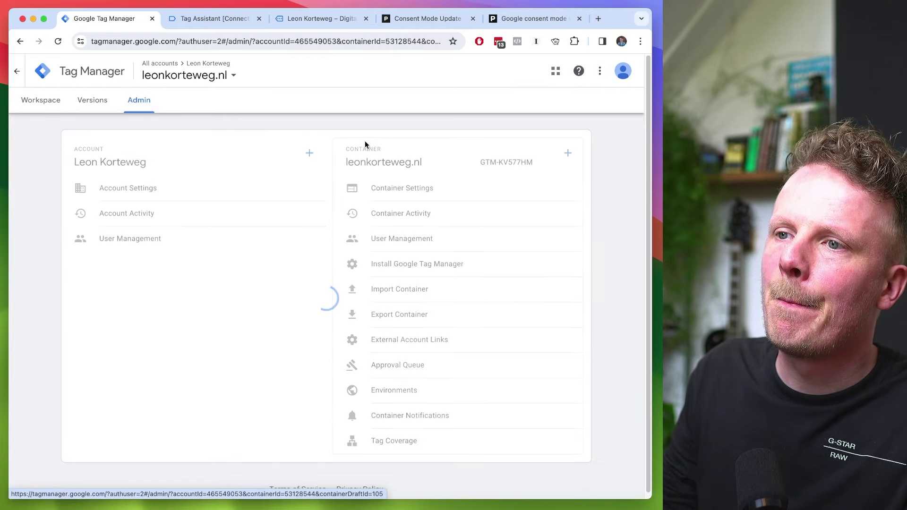
pyautogui.click(378, 185)
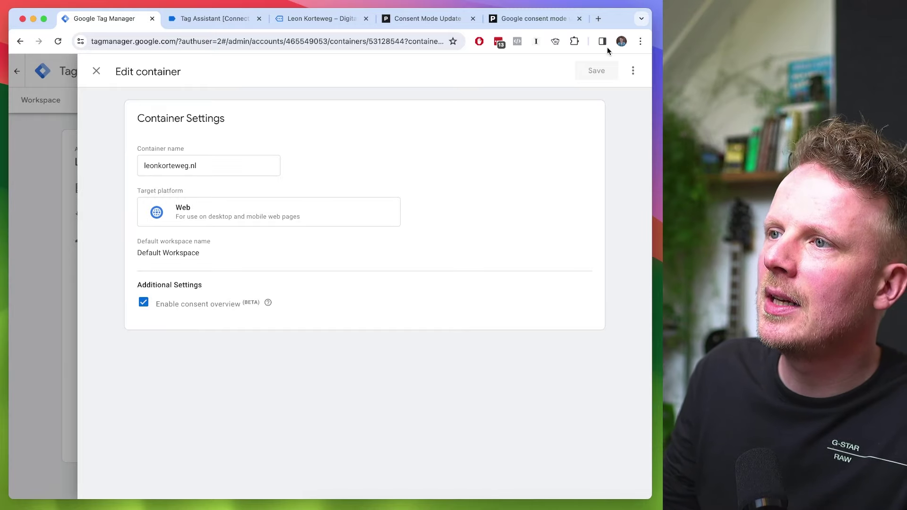
pyautogui.click(97, 72)
# Step: Open the Consent Overview for the workspace's tags and review the built-in consent of the tags without configured consent
pyautogui.click(57, 97)
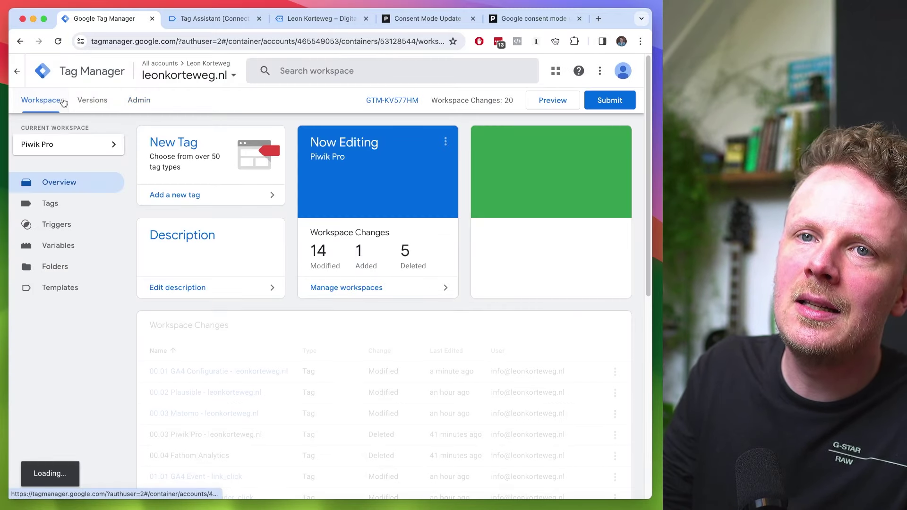
pyautogui.click(65, 208)
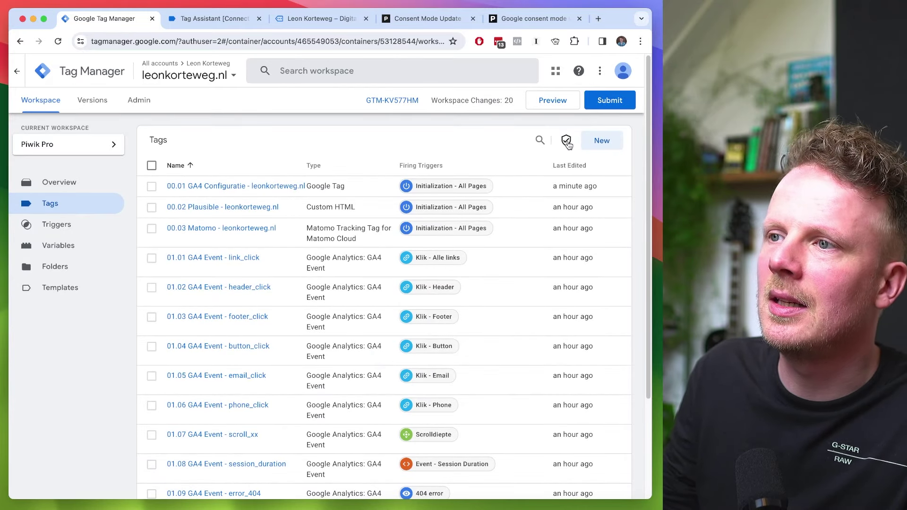
pyautogui.click(567, 141)
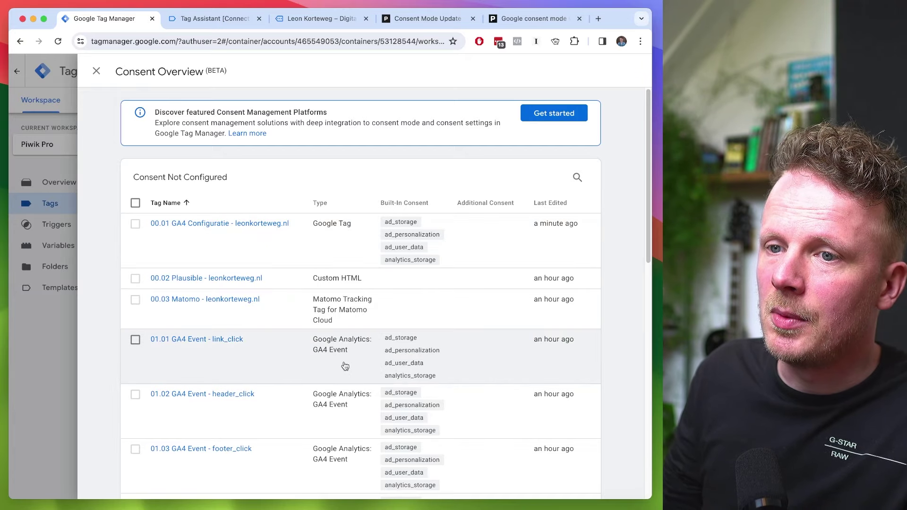
pyautogui.scroll(-3, 345, 366)
pyautogui.scroll(3, 324, 377)
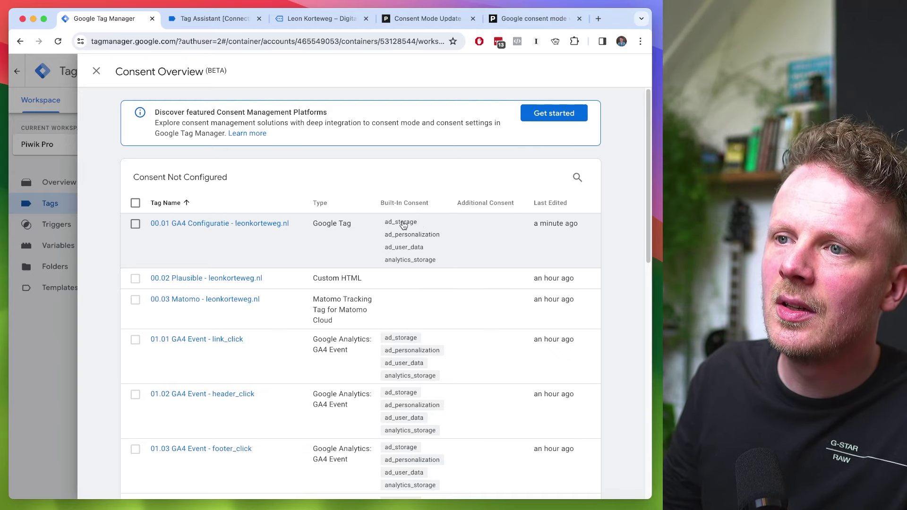
# Step: Select the 00.01 GA4 Configuratie tag and GA4 event tags 01.01 through 01.10, and open their shared consent settings
pyautogui.click(135, 223)
pyautogui.click(135, 339)
pyautogui.scroll(-2, 142, 368)
pyautogui.click(135, 297)
pyautogui.click(135, 352)
pyautogui.scroll(-2, 142, 359)
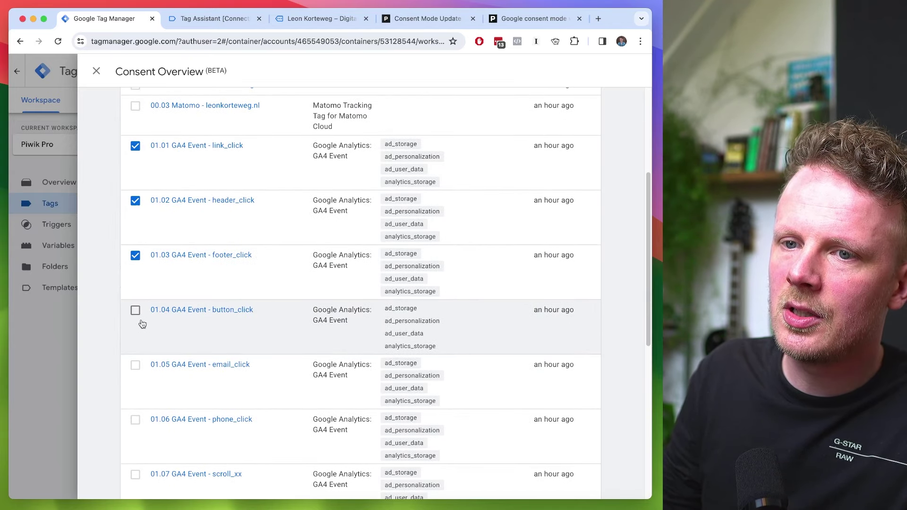
pyautogui.click(135, 311)
pyautogui.click(135, 364)
pyautogui.scroll(-3, 141, 349)
pyautogui.click(135, 295)
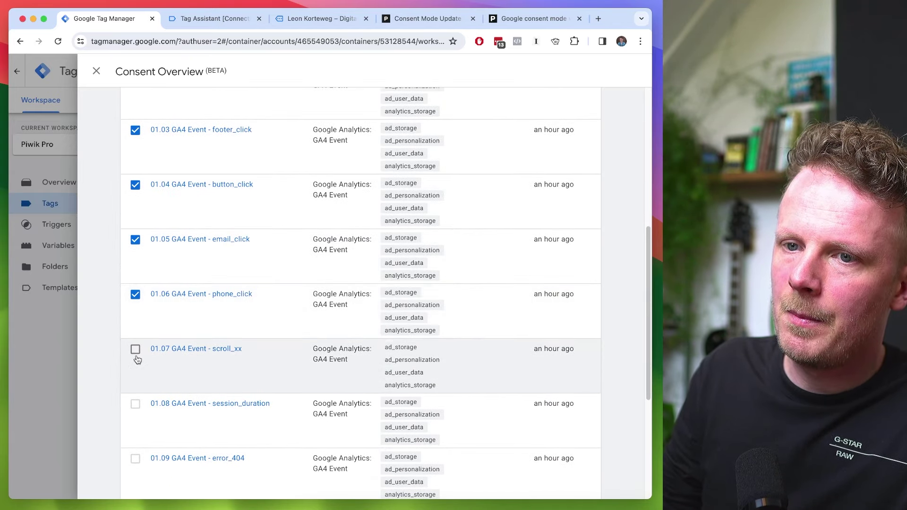
pyautogui.click(135, 350)
pyautogui.scroll(-2, 137, 378)
pyautogui.click(135, 308)
pyautogui.click(135, 363)
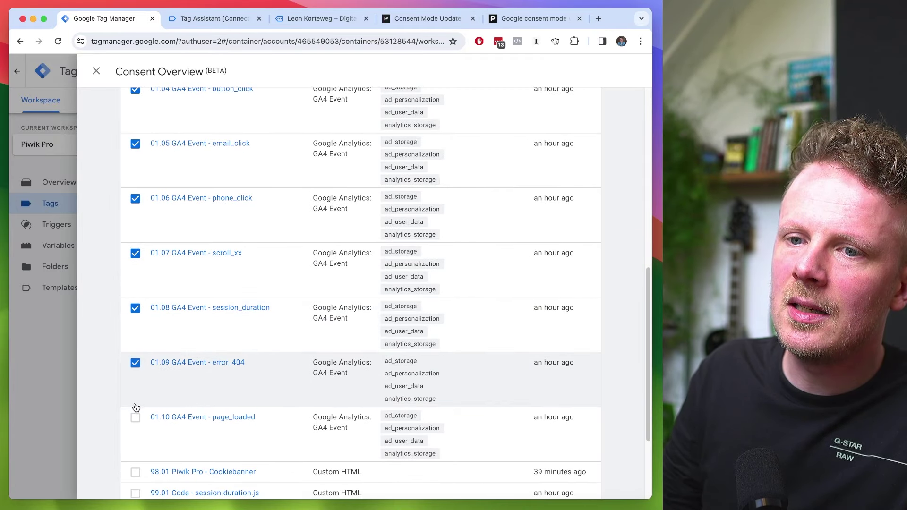
pyautogui.click(135, 417)
pyautogui.scroll(-3, 148, 384)
pyautogui.scroll(10, 198, 330)
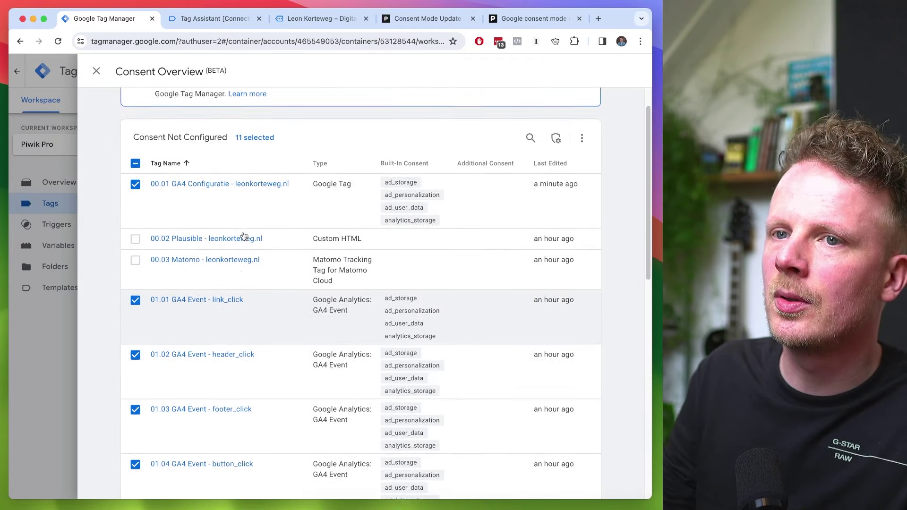
pyautogui.scroll(2, 244, 236)
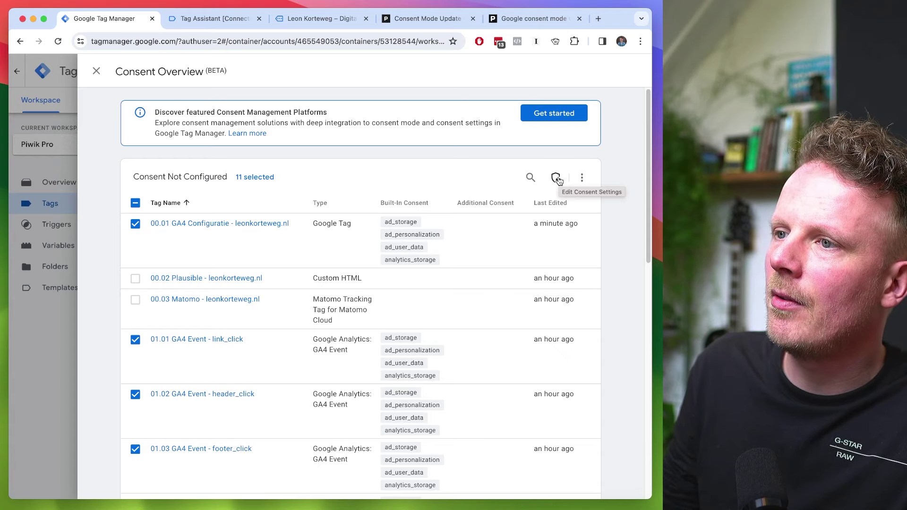
pyautogui.click(556, 178)
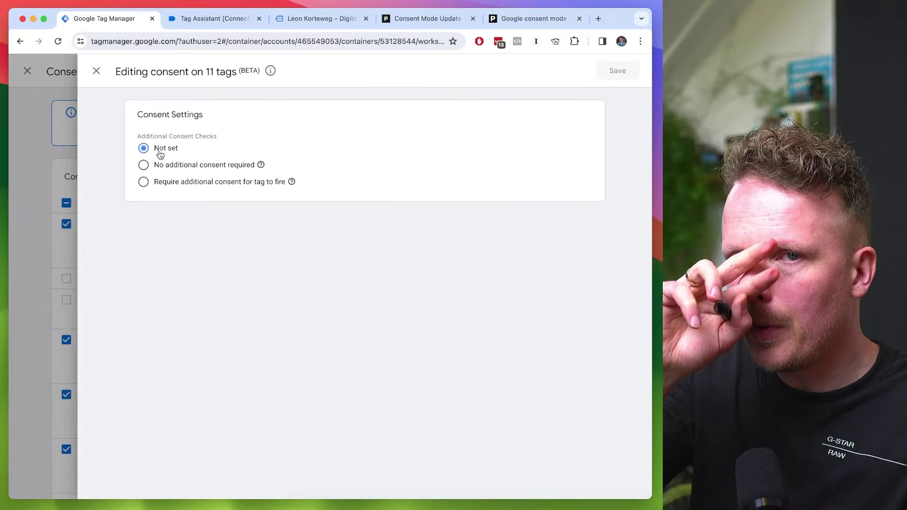
# Step: Try requiring additional analytics_storage consent for the selected GA4 tags to fire
pyautogui.click(169, 184)
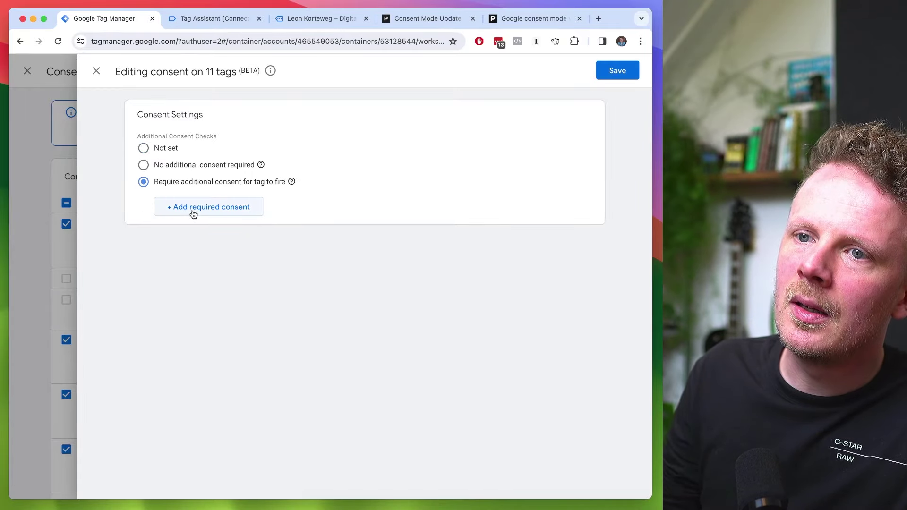
pyautogui.click(199, 211)
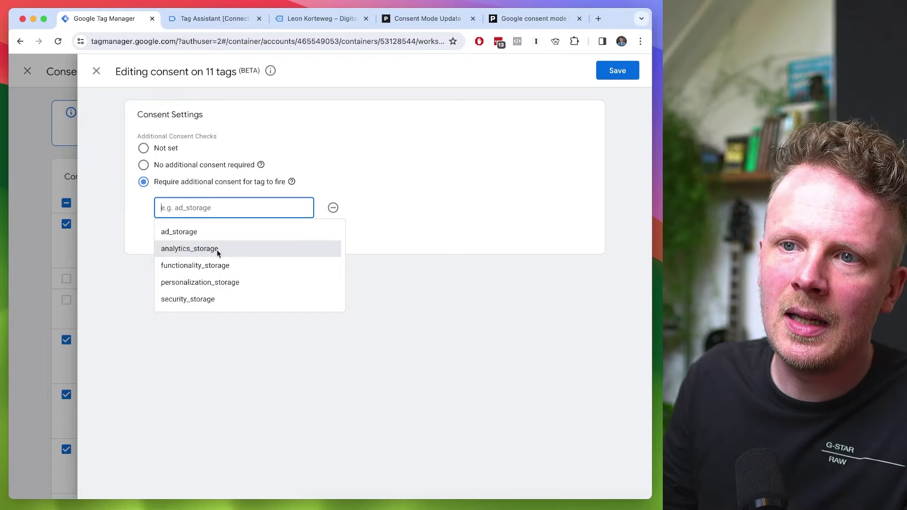
pyautogui.click(217, 249)
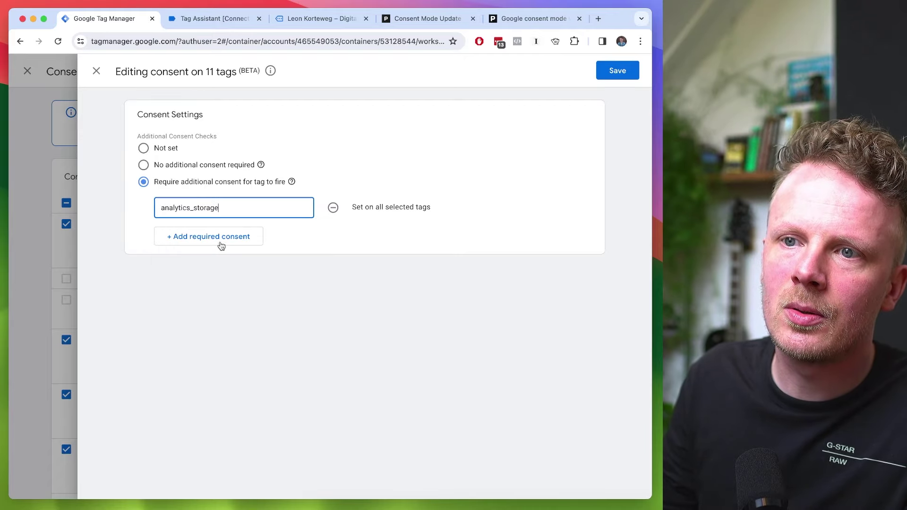
# Step: Set the selected GA4 tags to No additional consent required and save the change to all of them
pyautogui.click(174, 165)
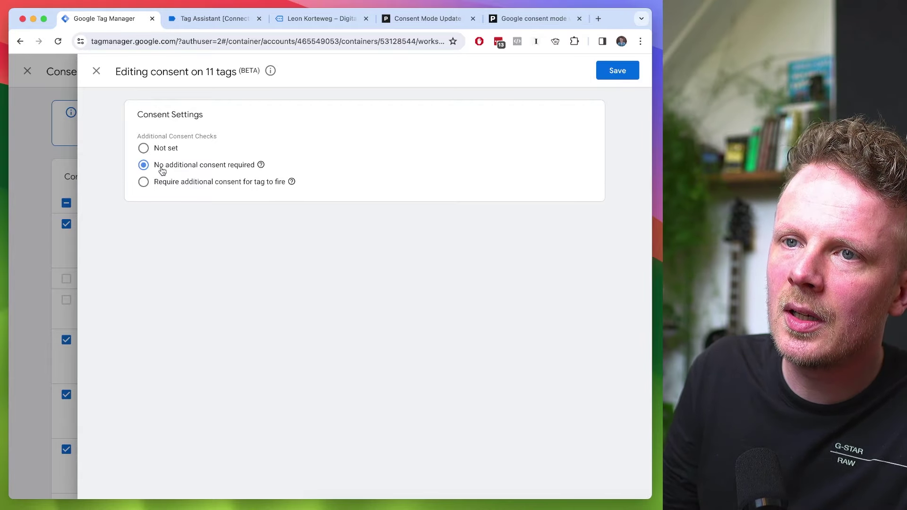
pyautogui.click(627, 74)
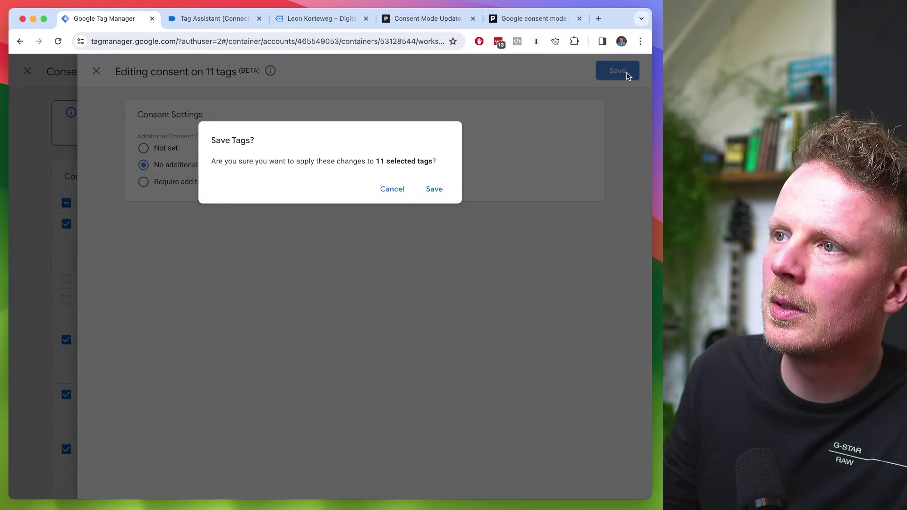
pyautogui.click(419, 189)
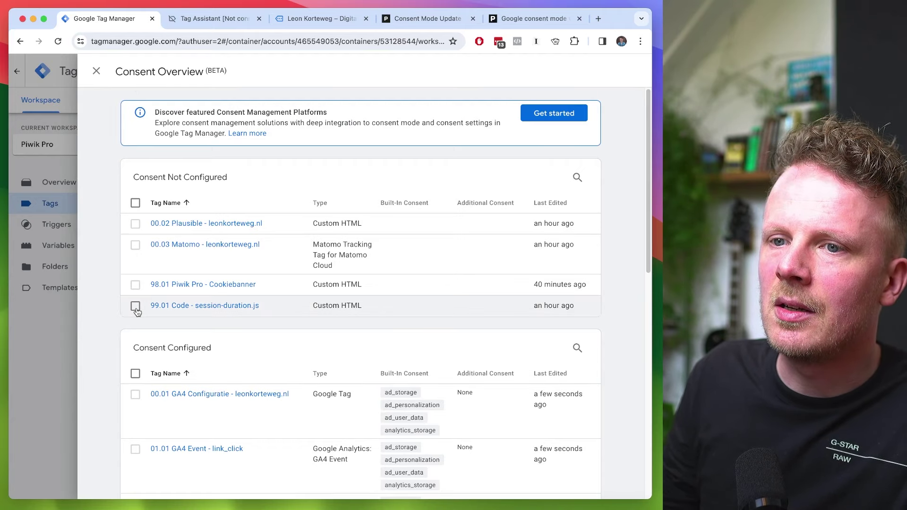
# Step: Set the 00.02 Plausible, 98.01 Piwik Pro - Cookiebanner and 99.01 Code - session-duration.js tags to No additional consent required and save
pyautogui.click(135, 225)
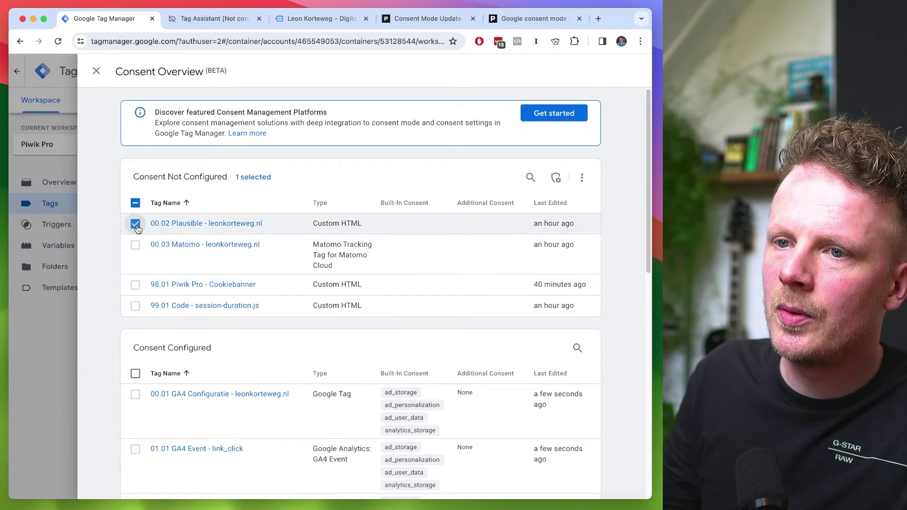
pyautogui.click(135, 284)
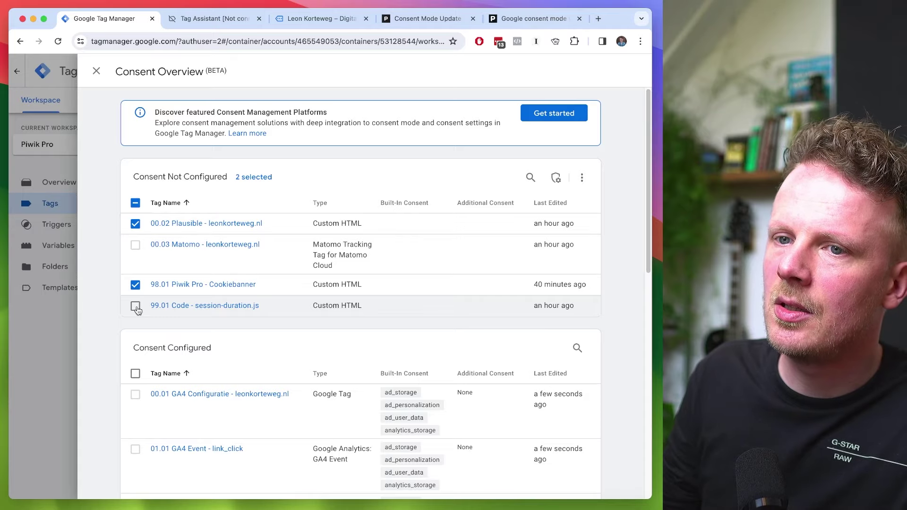
pyautogui.click(136, 306)
pyautogui.click(556, 177)
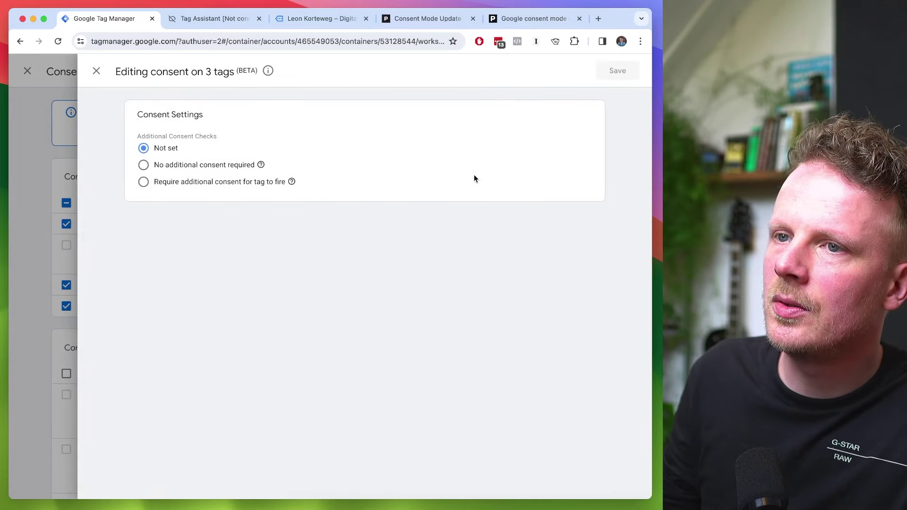
pyautogui.click(229, 168)
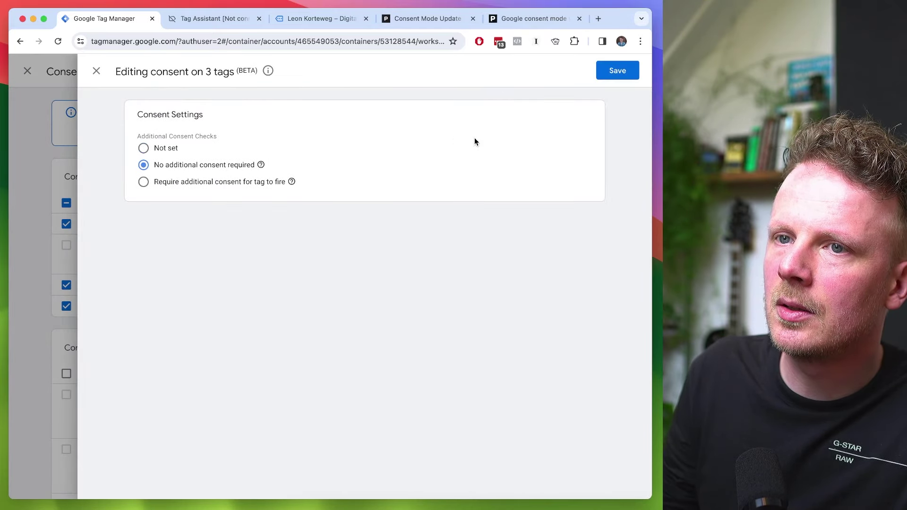
pyautogui.click(622, 71)
pyautogui.click(434, 189)
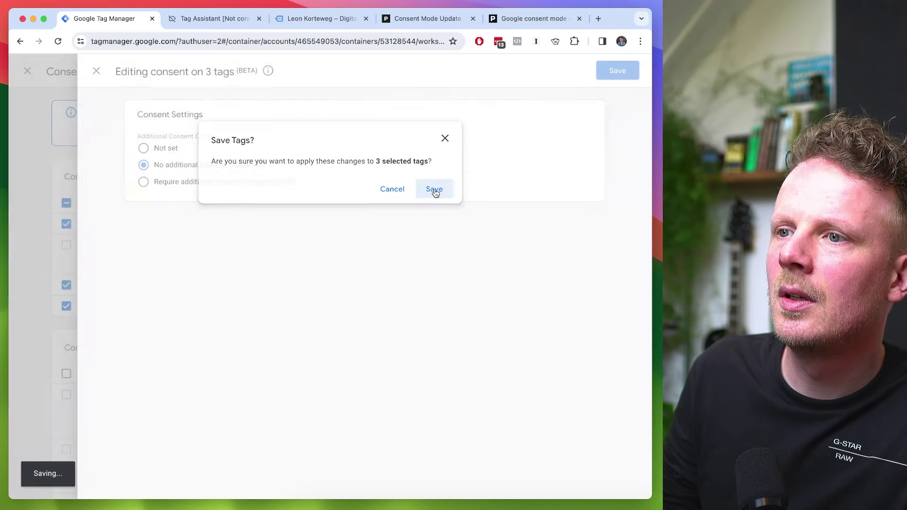
# Step: Require additional analytics_storage consent for the 00.03 Matomo tag to fire, and save the change
pyautogui.click(135, 224)
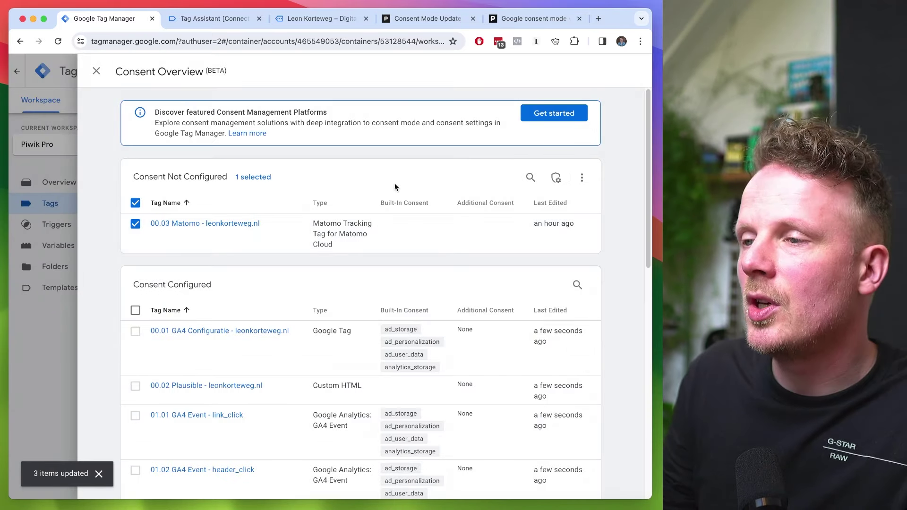
pyautogui.click(556, 180)
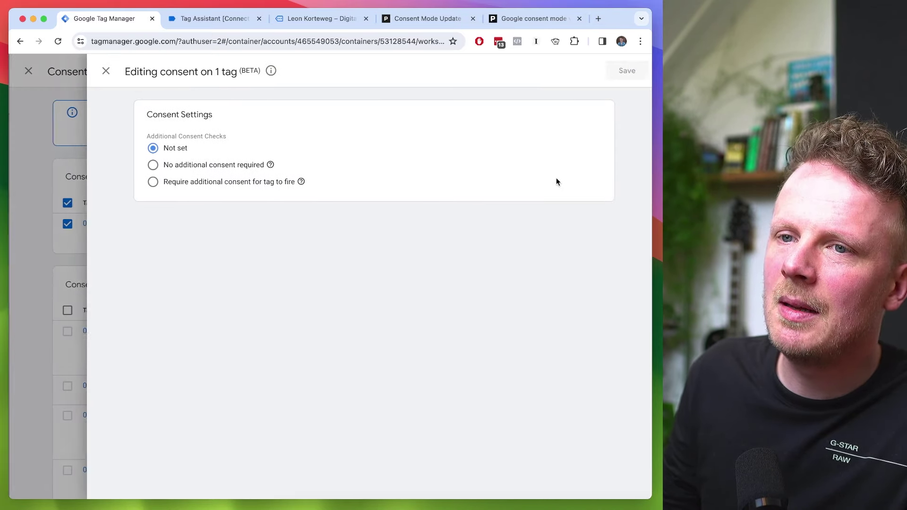
pyautogui.click(187, 168)
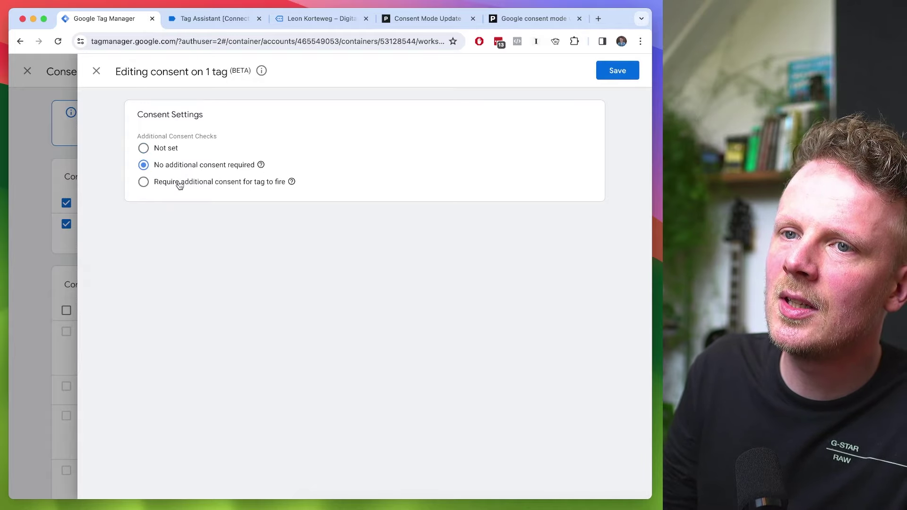
pyautogui.click(179, 183)
pyautogui.click(187, 207)
pyautogui.click(189, 209)
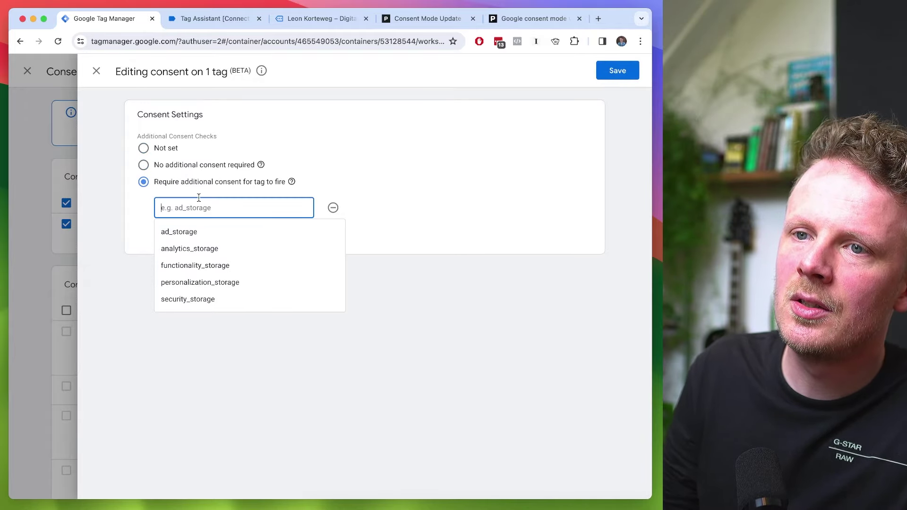
pyautogui.click(240, 249)
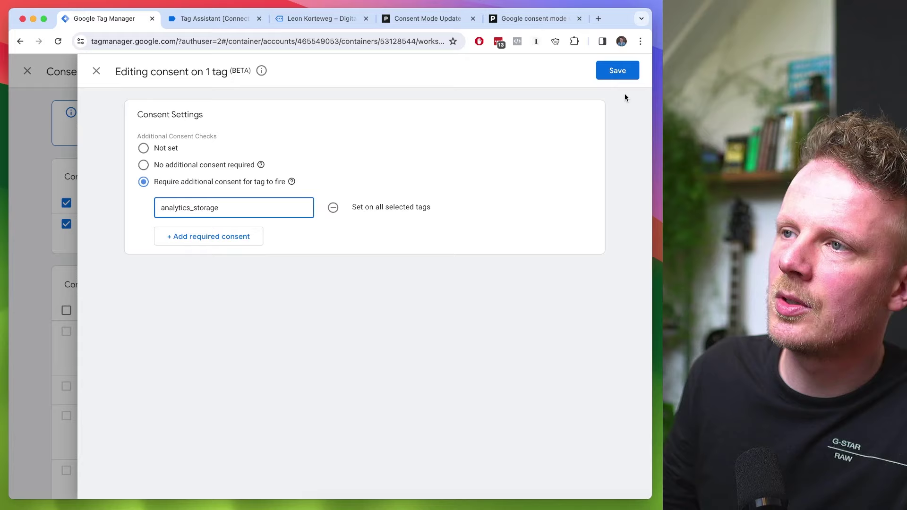
pyautogui.click(617, 71)
pyautogui.click(441, 190)
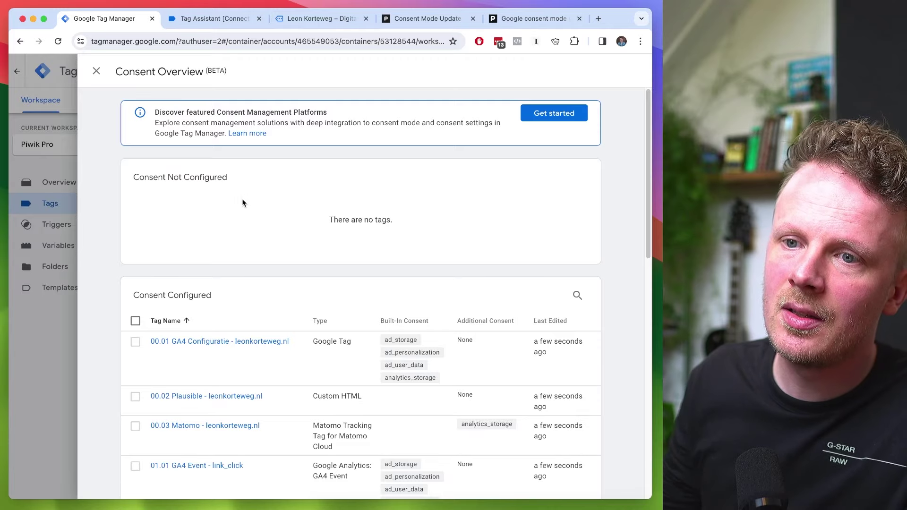
# Step: Try requiring additional ad_storage consent for the 00.02 Plausible tag to fire
pyautogui.click(136, 398)
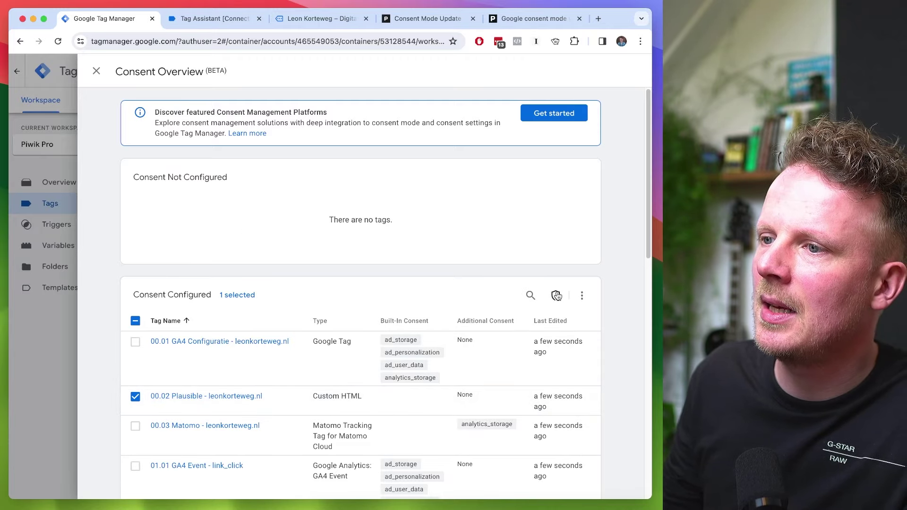
pyautogui.click(556, 295)
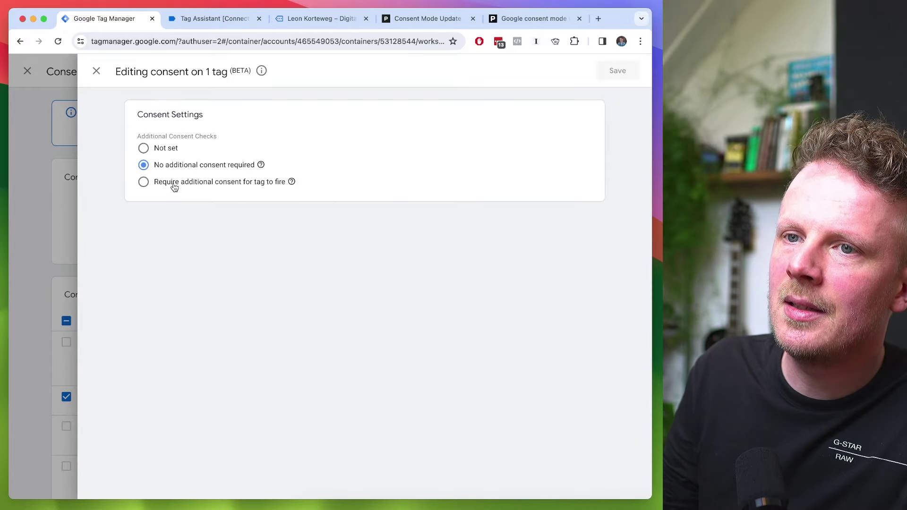
pyautogui.click(174, 186)
pyautogui.click(181, 213)
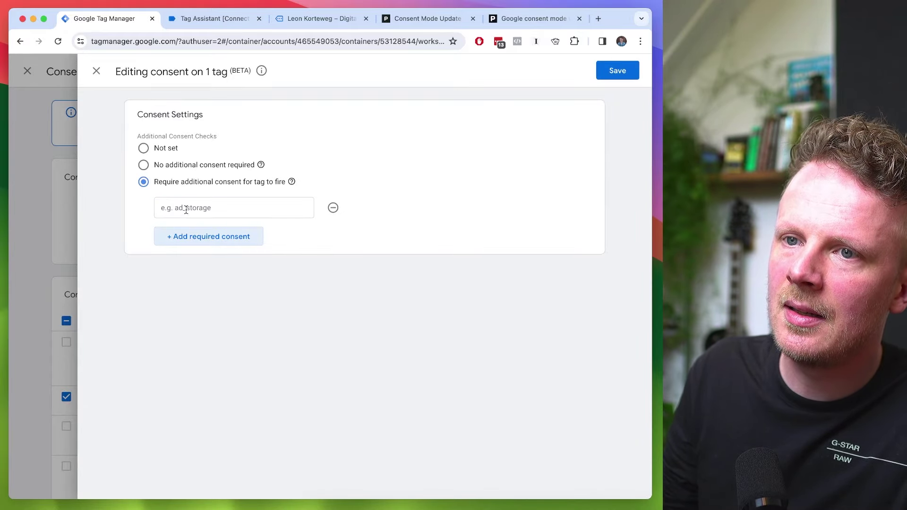
pyautogui.click(184, 206)
pyautogui.write('ad')
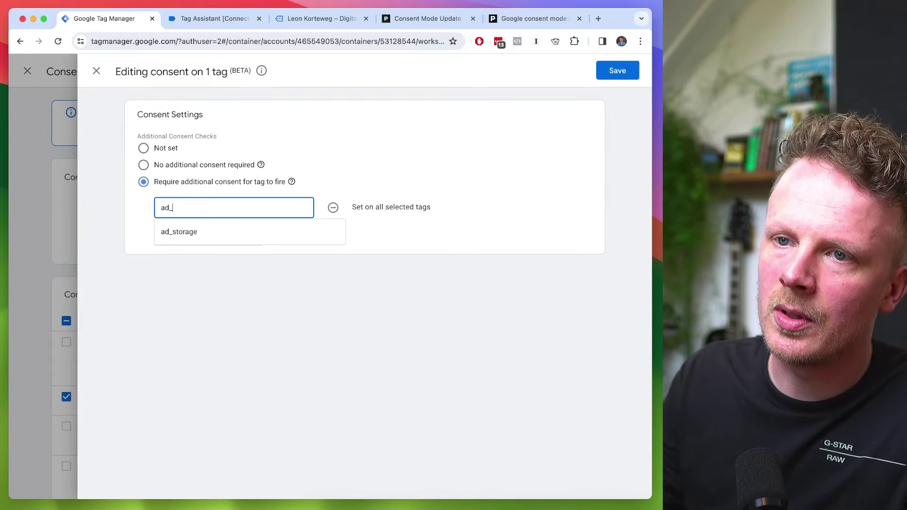
pyautogui.write('_')
pyautogui.click(212, 232)
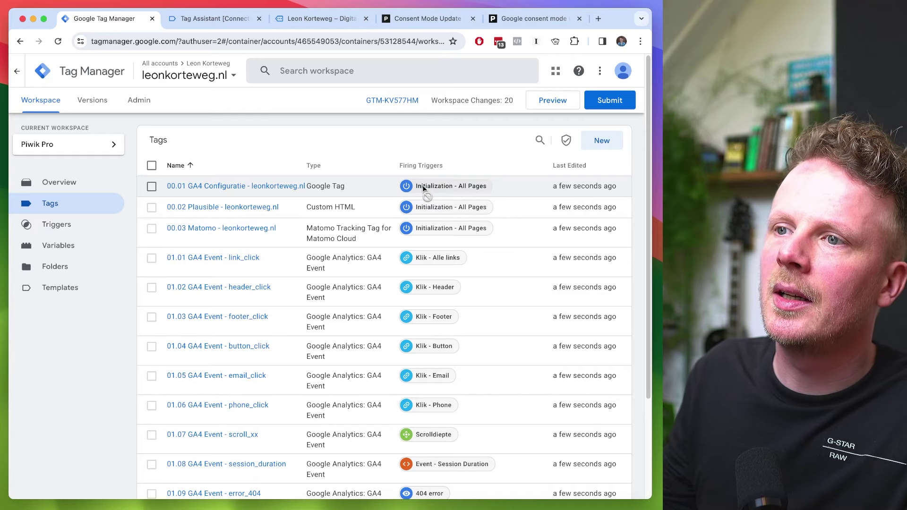
# Step: Switch to Tag Assistant and examine the consent state of the Initialization and consent_mode_update events
pyautogui.click(310, 24)
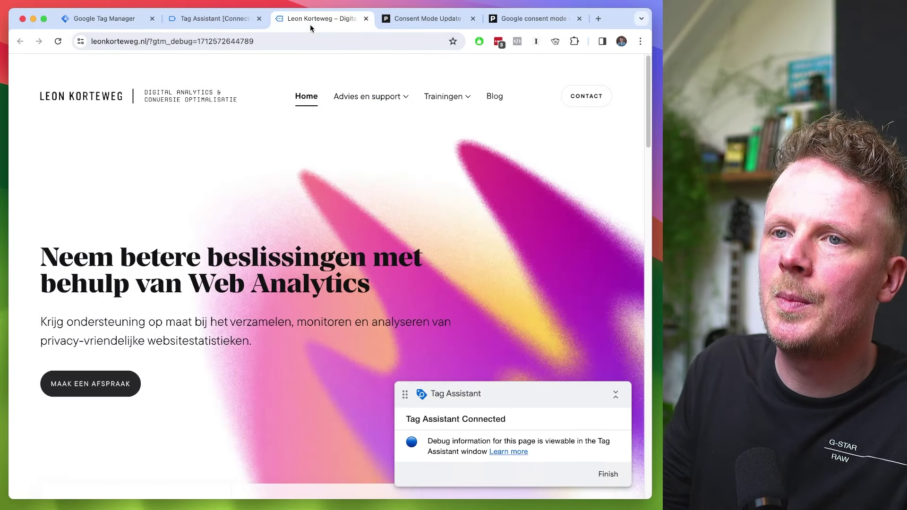
pyautogui.click(217, 21)
pyautogui.scroll(5, 71, 330)
pyautogui.click(65, 317)
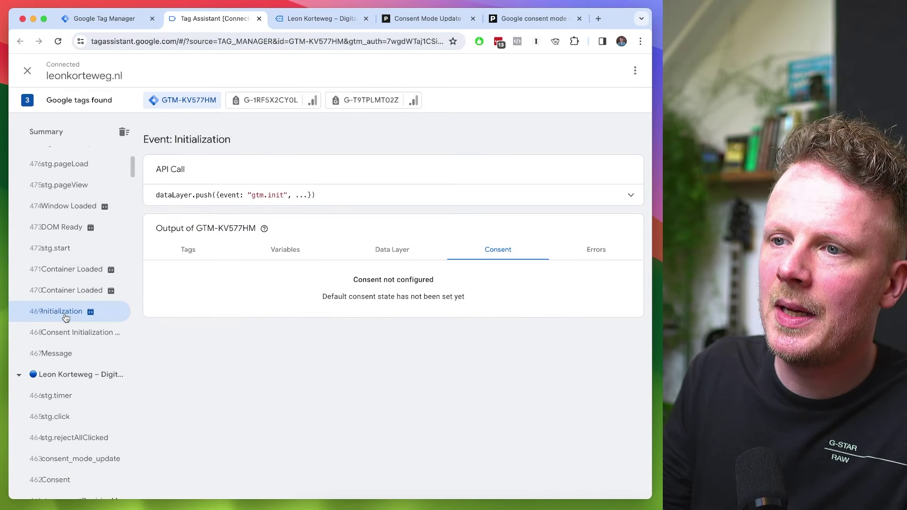
pyautogui.tripleClick(373, 281)
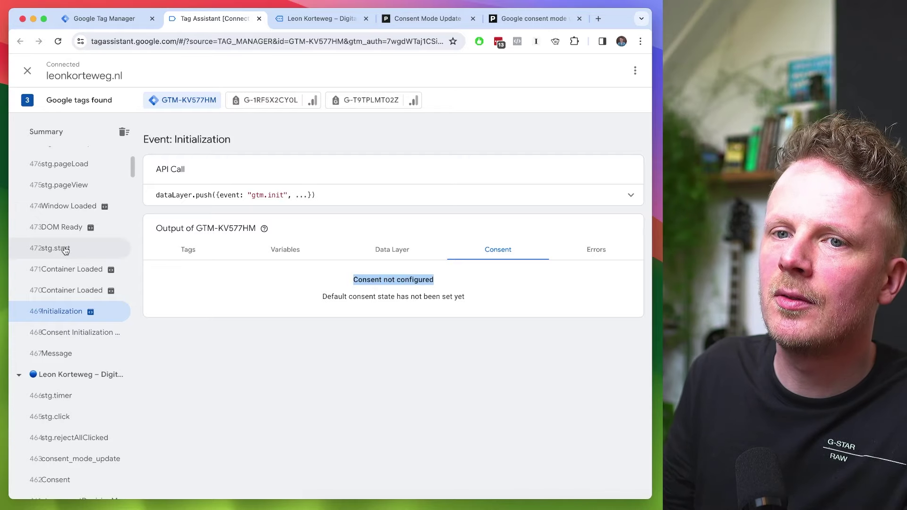
pyautogui.scroll(5, 80, 213)
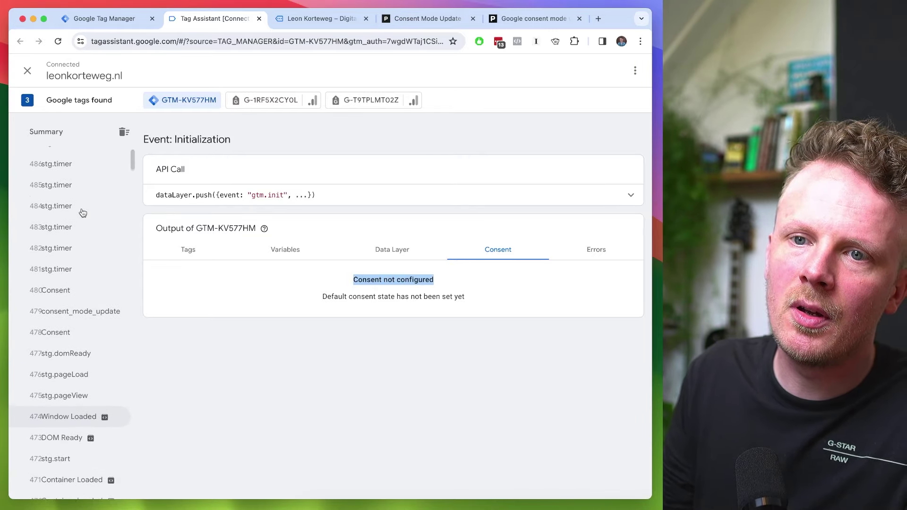
pyautogui.click(72, 355)
pyautogui.scroll(2, 75, 265)
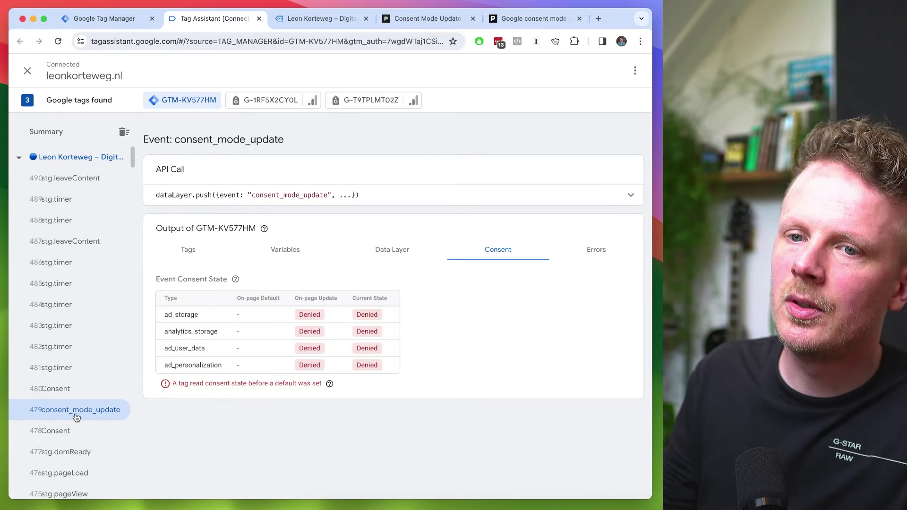
# Step: Copy the event name consent_mode_update from its API call and return to Google Tag Manager
pyautogui.scroll(-5, 58, 209)
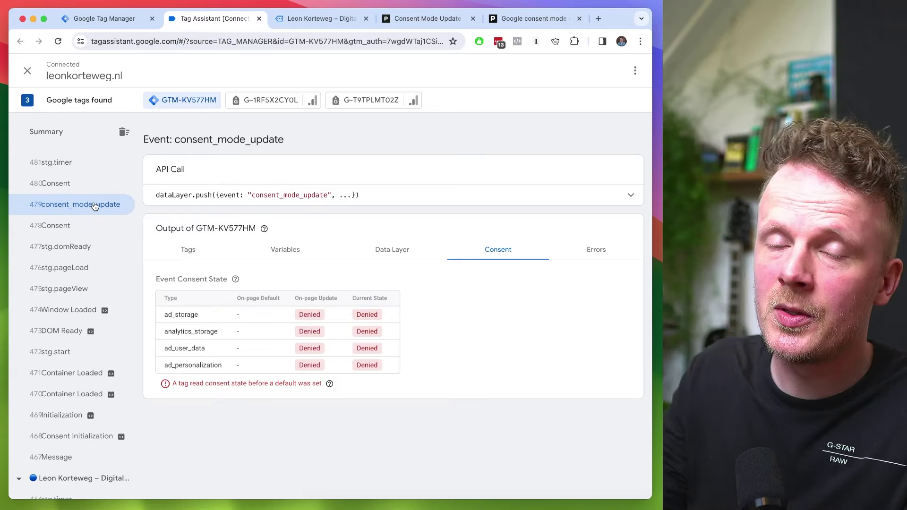
pyautogui.doubleClick(273, 194)
pyautogui.press('super+c')
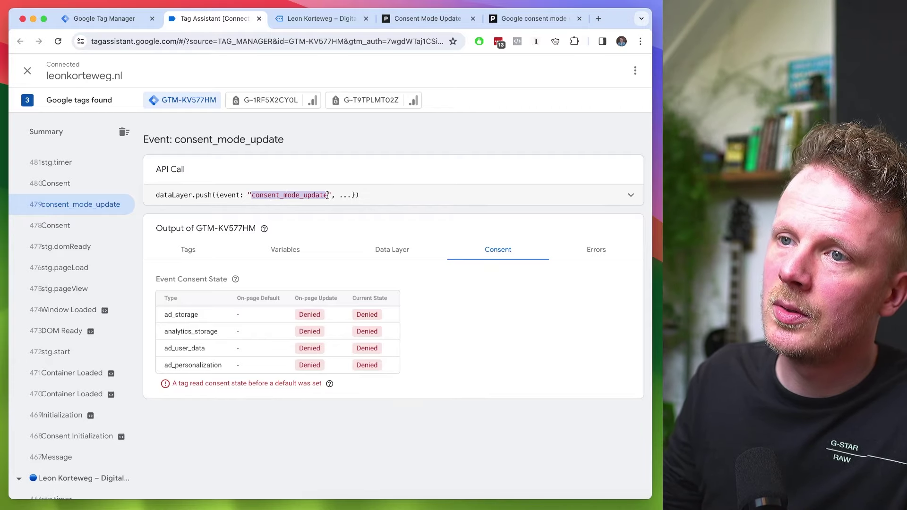
pyautogui.hotkey('ctrl', 'shift', 'Tab')
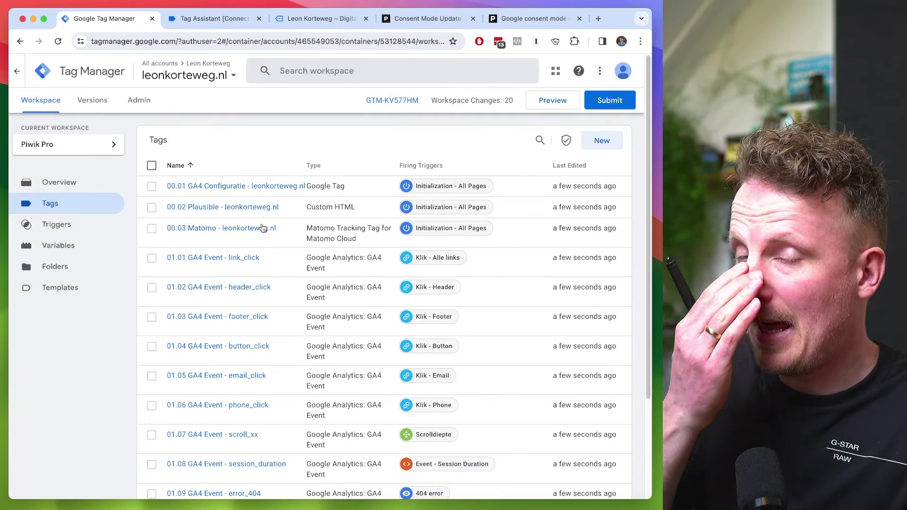
# Step: Remove the Initialization - All Pages firing trigger from the 00.01 GA4 Configuratie tag
pyautogui.click(218, 187)
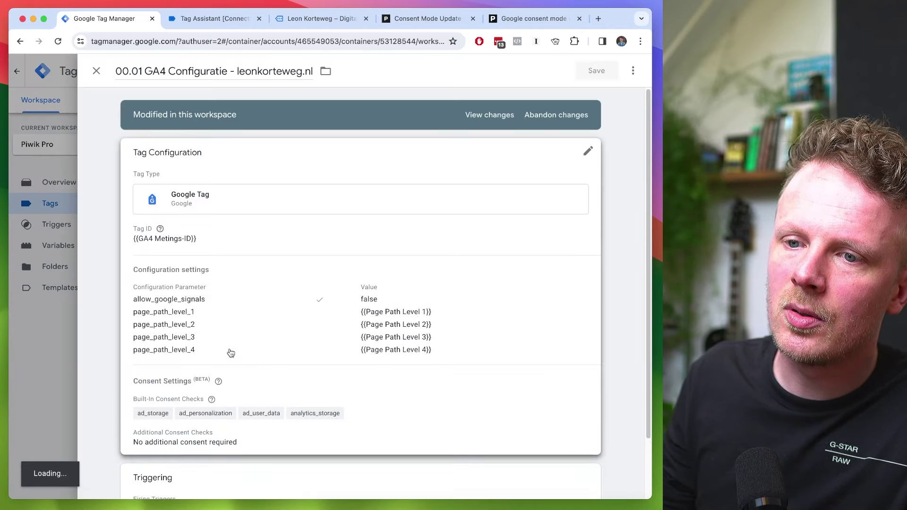
pyautogui.click(263, 415)
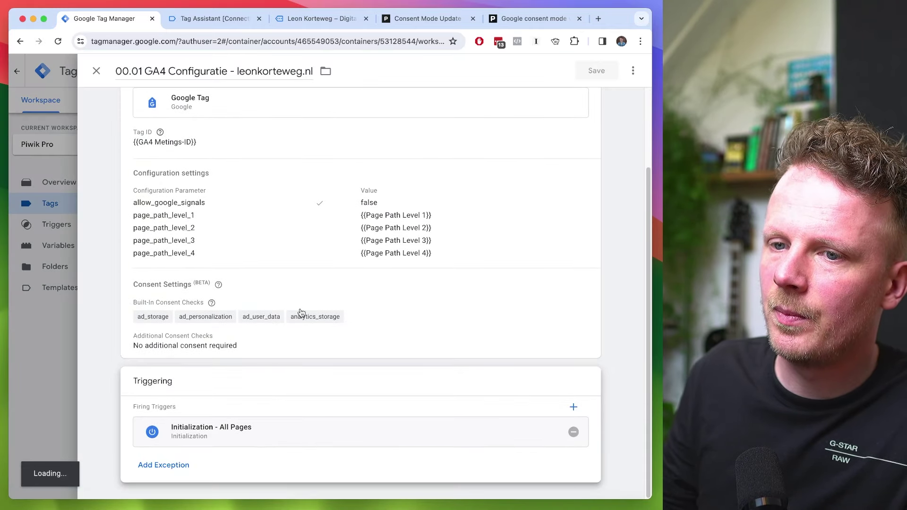
pyautogui.click(572, 433)
# Step: Create a new firing trigger for the GA4 configuration tag and name it Consent Mode Update
pyautogui.click(539, 449)
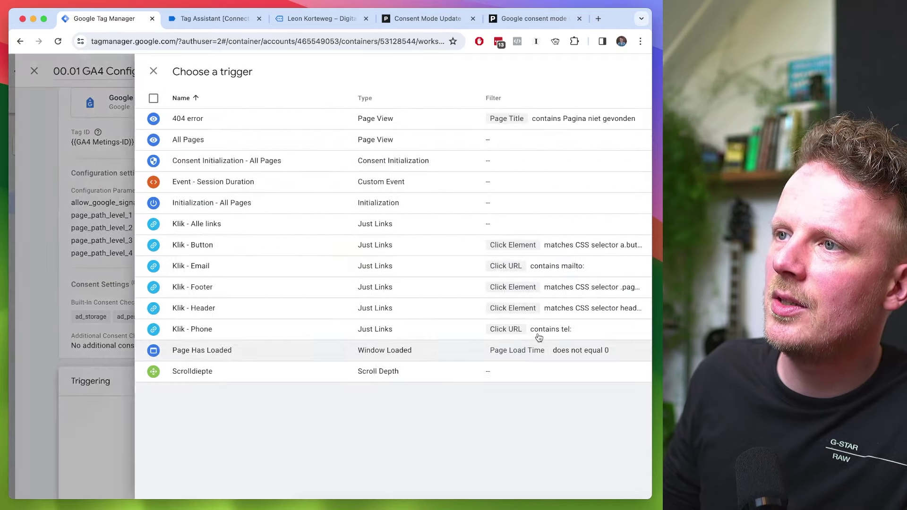
pyautogui.click(630, 75)
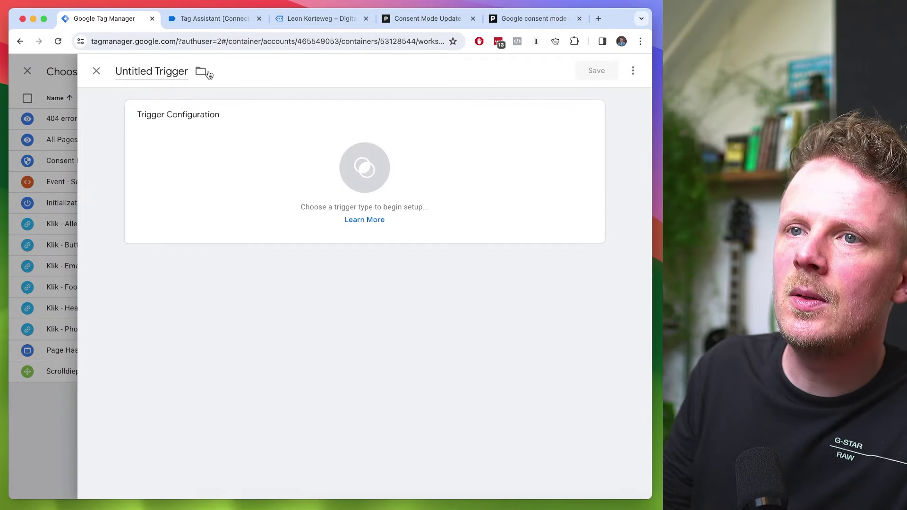
pyautogui.click(171, 71)
pyautogui.write('C')
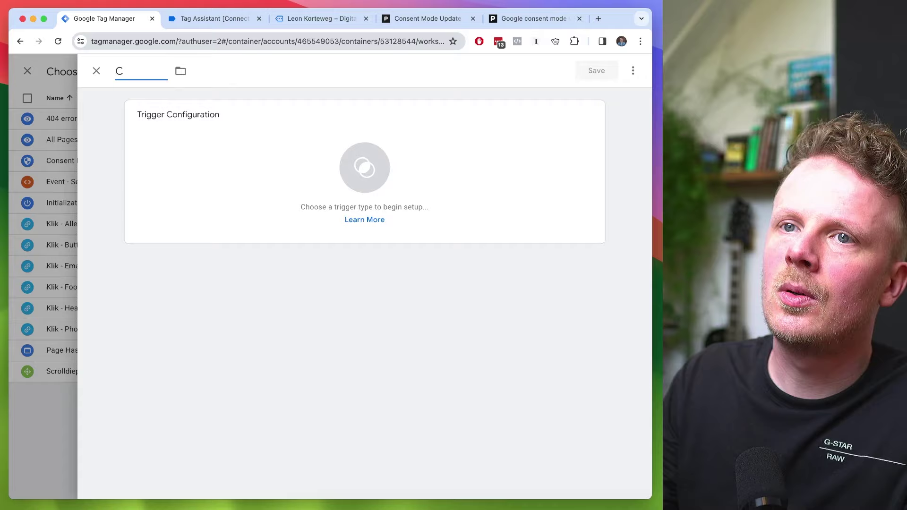
pyautogui.write('onsent Mod')
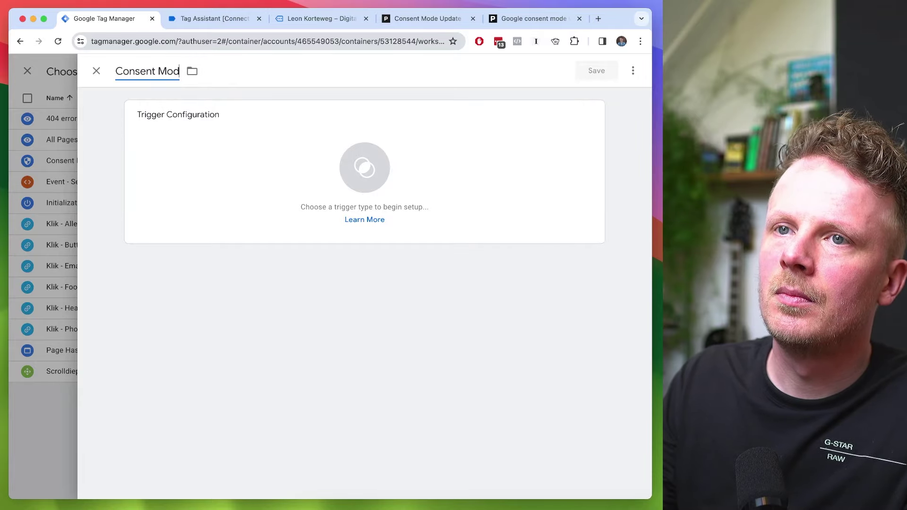
pyautogui.write('e Update')
# Step: Make the trigger a Custom Event with event name consent_mode_update, firing on all custom events, and save both trigger and tag
pyautogui.click(255, 169)
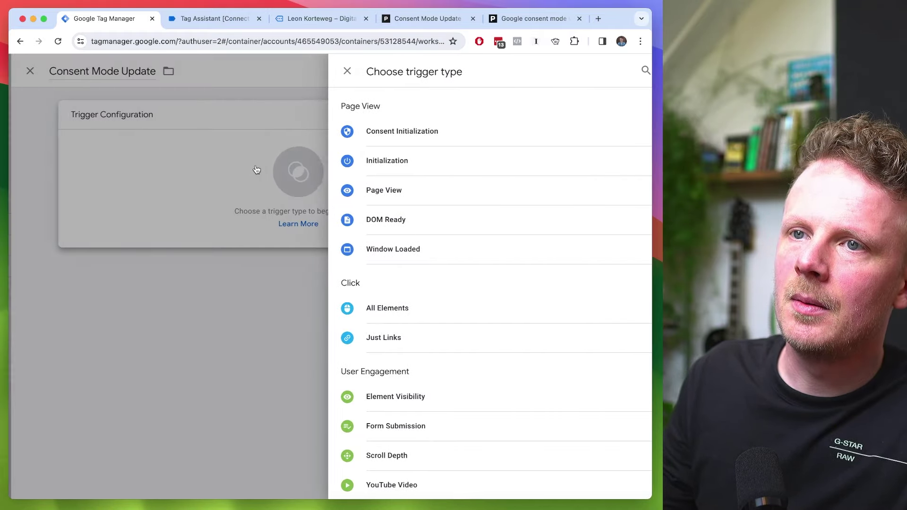
pyautogui.scroll(-5, 401, 387)
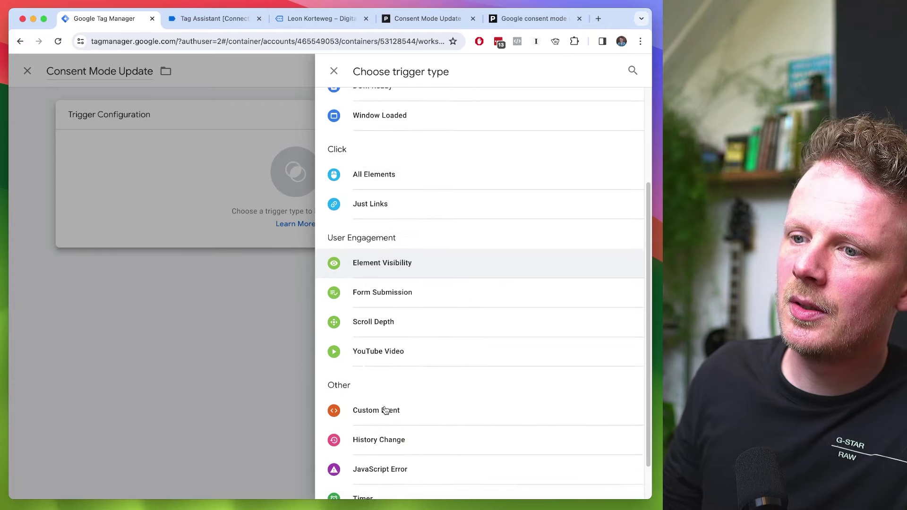
pyautogui.click(416, 370)
pyautogui.click(232, 219)
pyautogui.press('super+v')
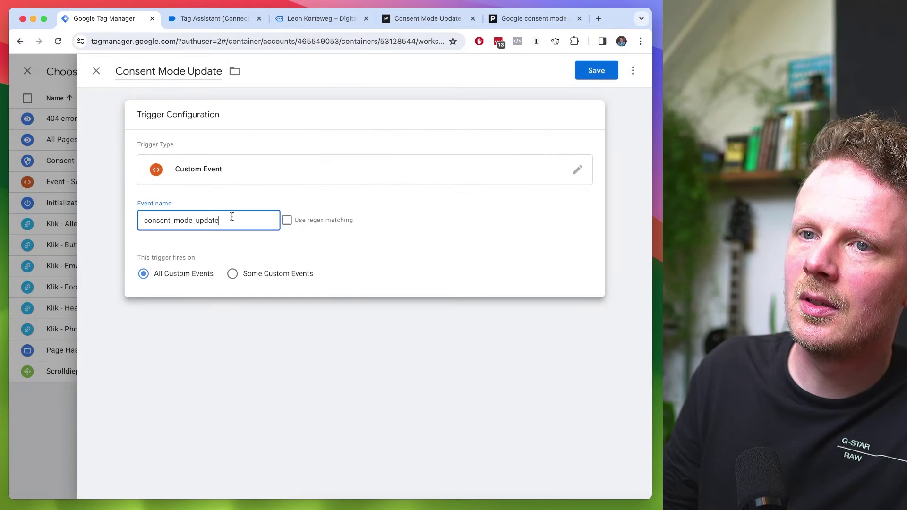
pyautogui.doubleClick(189, 221)
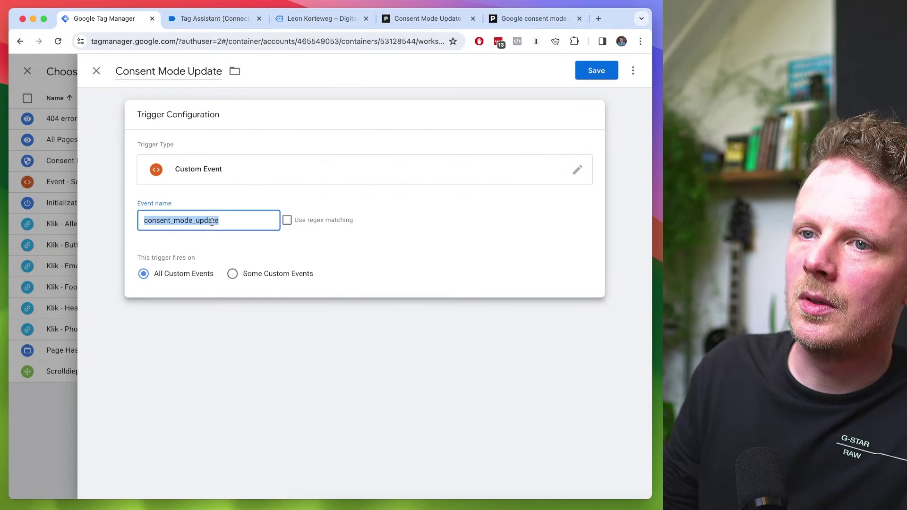
pyautogui.click(597, 72)
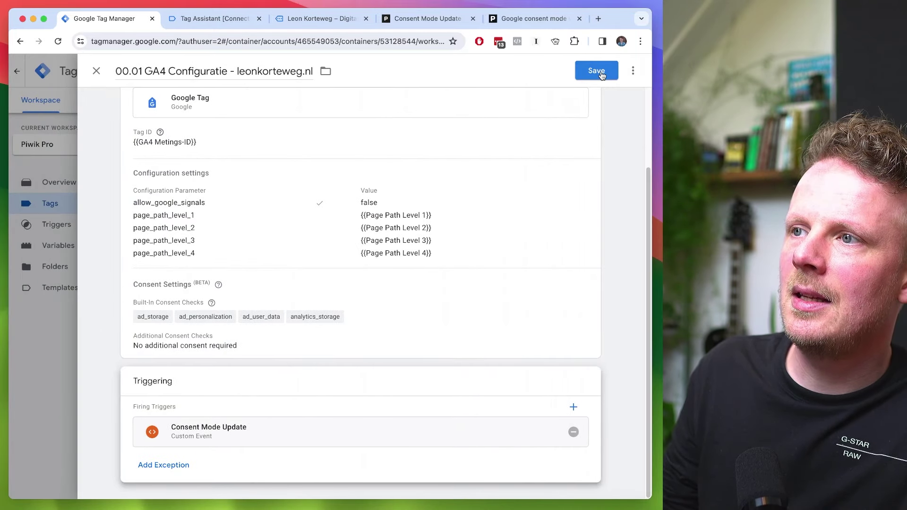
pyautogui.click(599, 74)
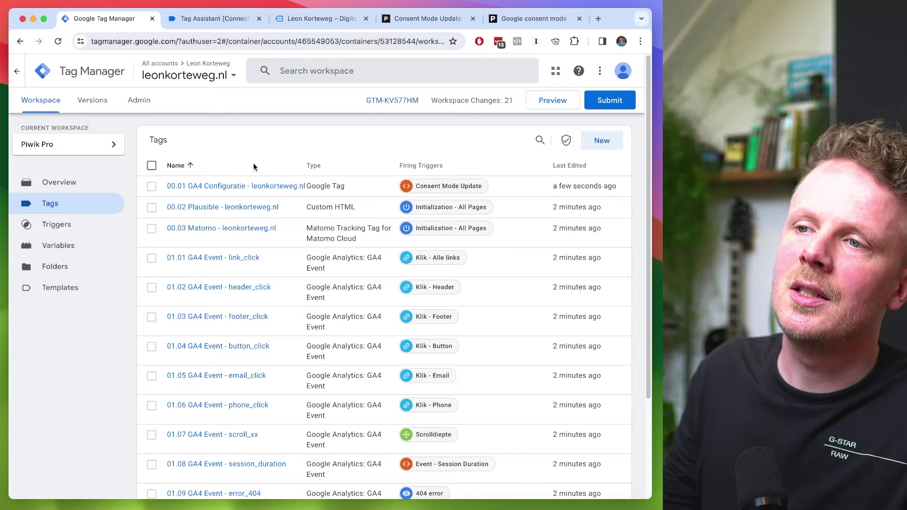
# Step: Replace the Initialization - All Pages trigger on the 00.03 Matomo tag with Consent Mode Update and save the tag
pyautogui.click(188, 188)
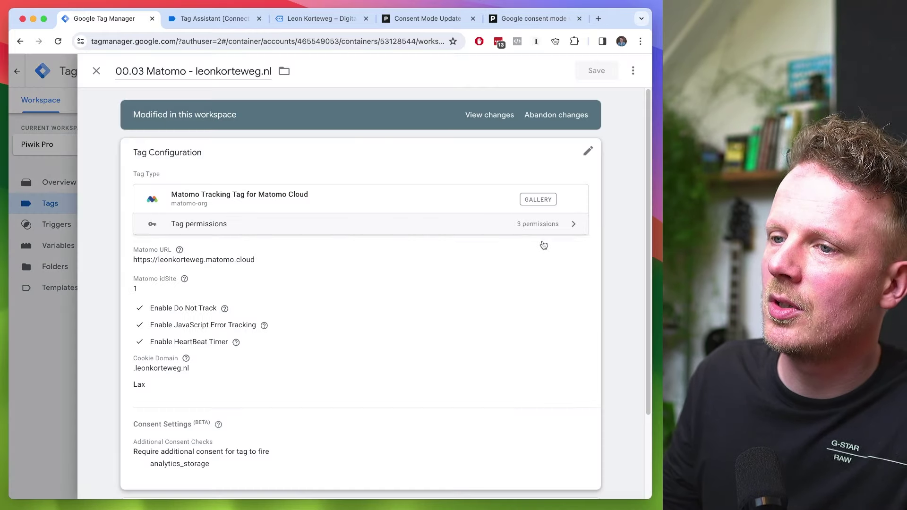
pyautogui.scroll(-4, 512, 356)
pyautogui.click(573, 459)
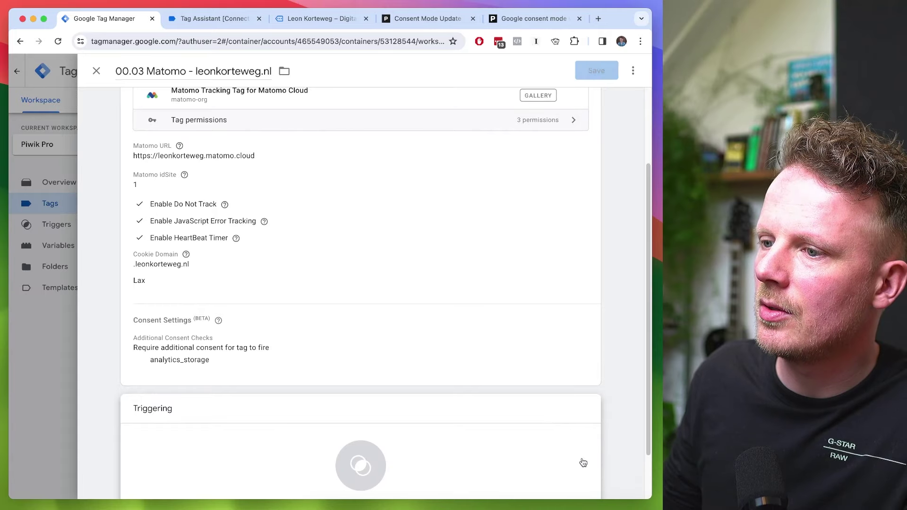
pyautogui.click(581, 462)
pyautogui.click(390, 192)
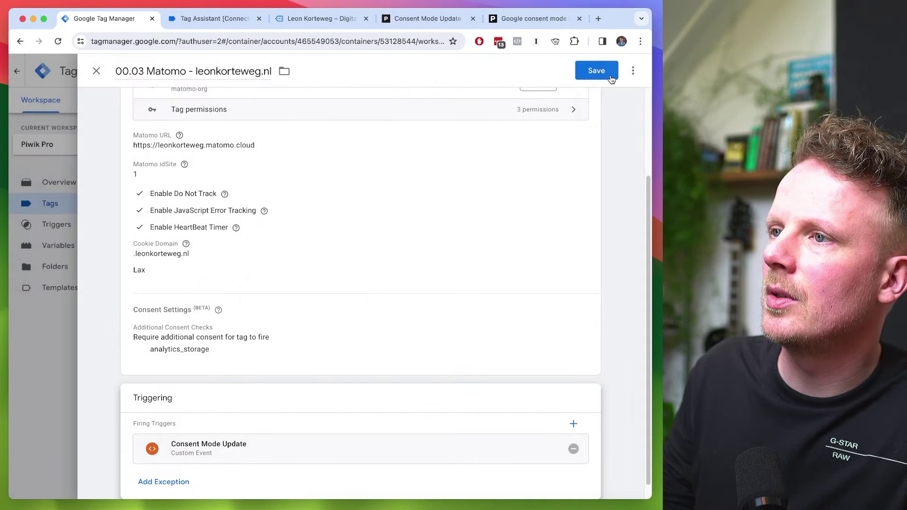
pyautogui.click(610, 77)
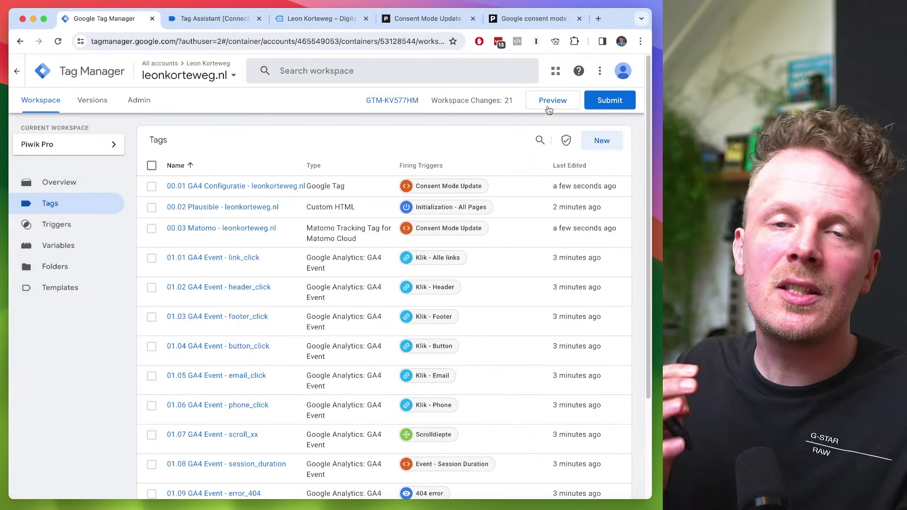
# Step: Launch the container preview, then delete the website's ppms_privacy consent cookie and reload the site
pyautogui.click(550, 107)
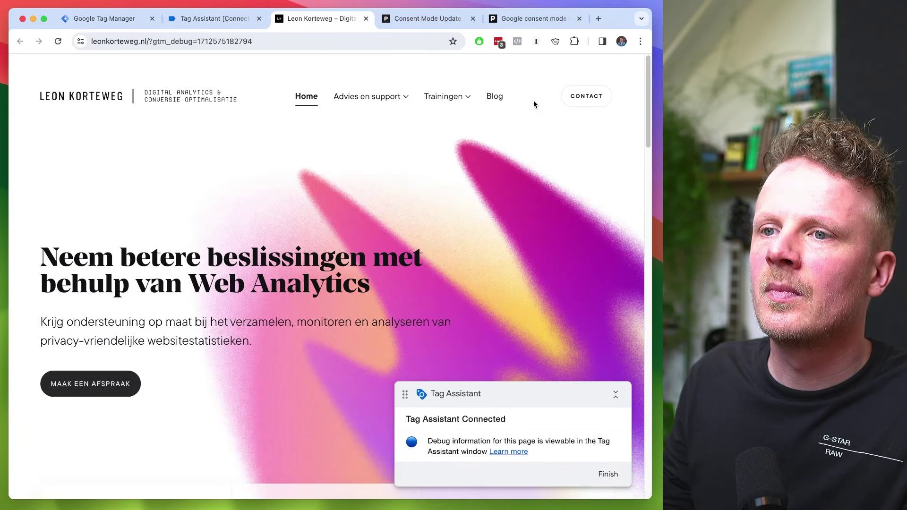
pyautogui.press('super+alt+i')
pyautogui.click(371, 61)
pyautogui.click(390, 245)
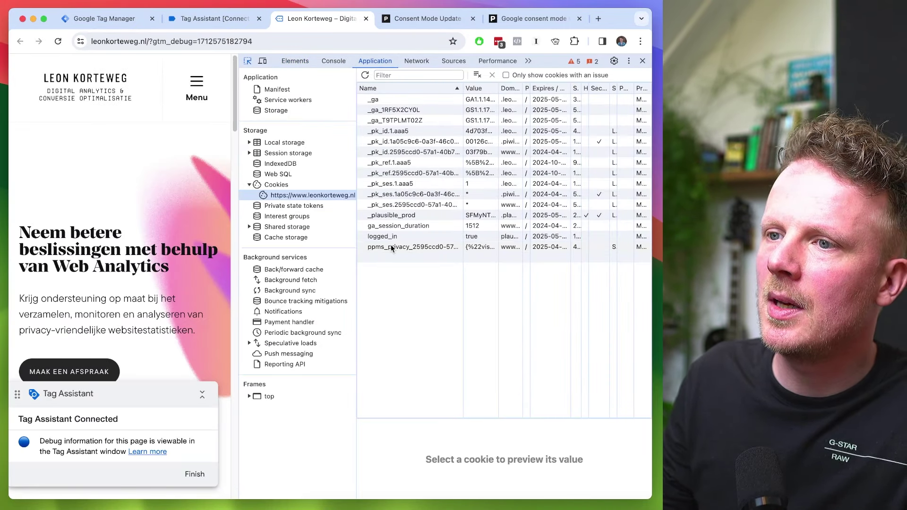
pyautogui.press('Delete')
pyautogui.click(477, 75)
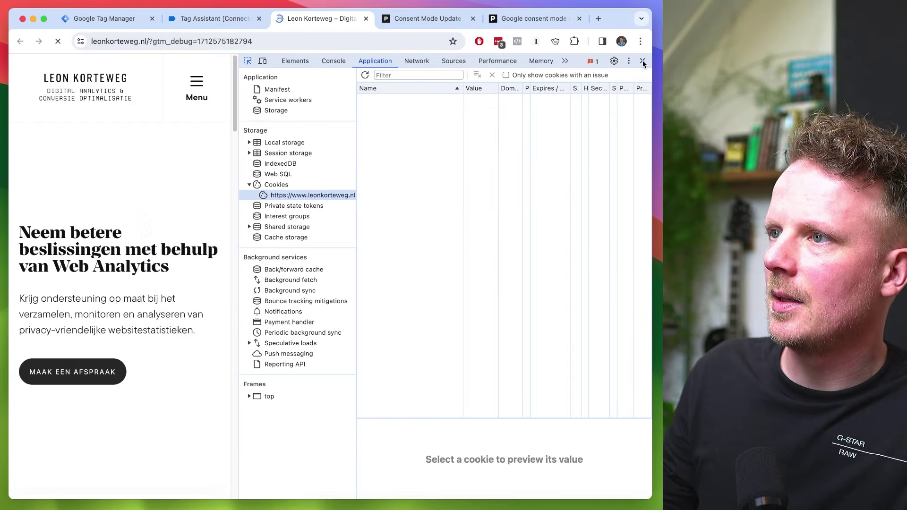
pyautogui.press('super+alt+i')
pyautogui.press('super+r')
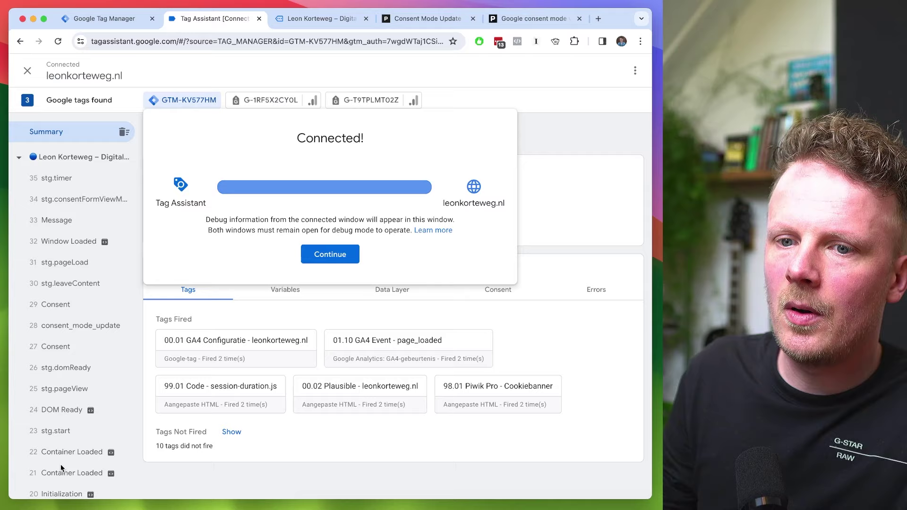
# Step: Check in Tag Assistant which tags fire on the Initialization event and what its consent state is
pyautogui.click(64, 491)
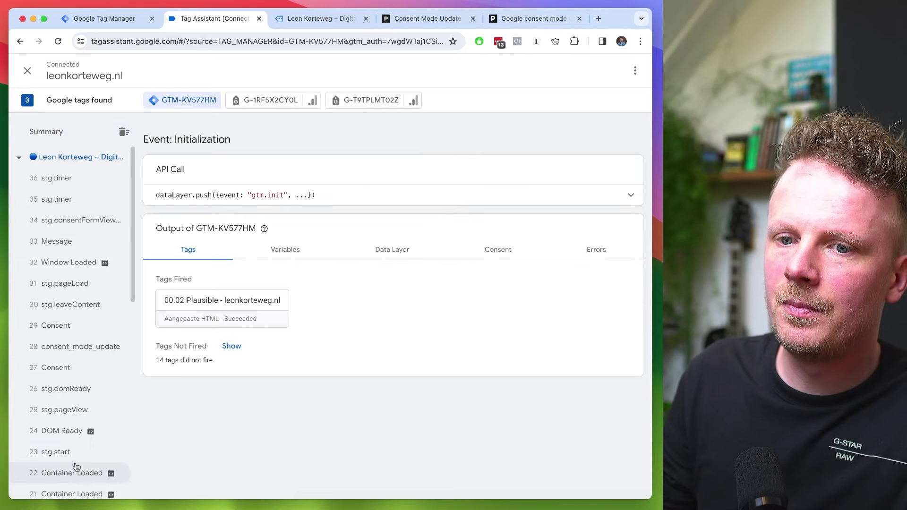
pyautogui.click(500, 254)
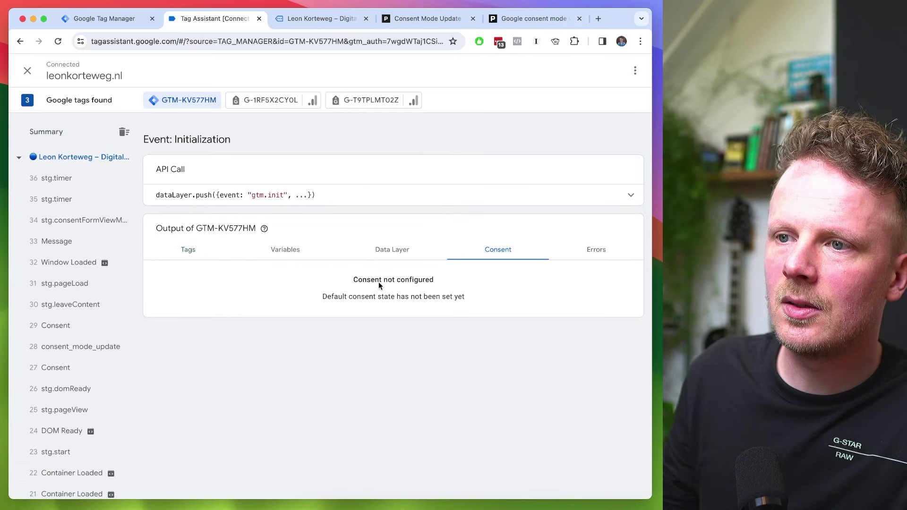
pyautogui.tripleClick(378, 282)
# Step: Check the consent state of the consent_mode_update event and which tags it fires or blocks
pyautogui.scroll(-3, 73, 368)
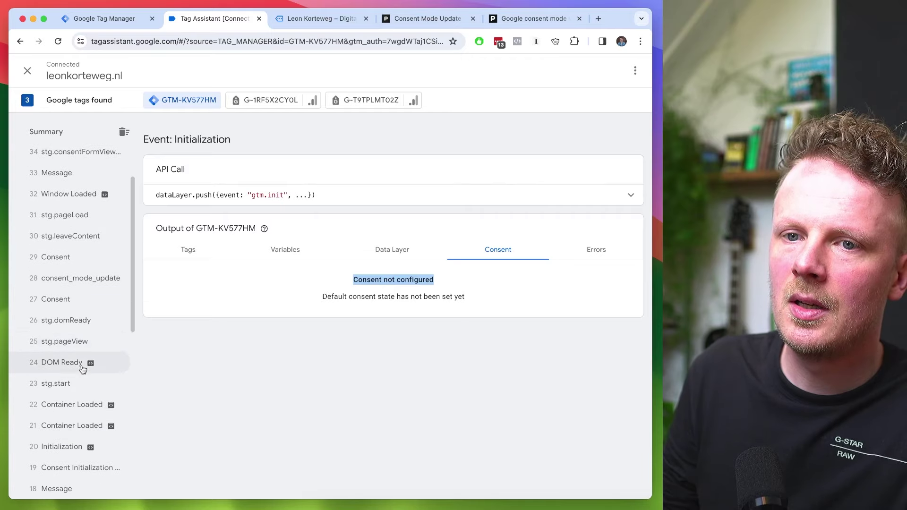
pyautogui.click(50, 283)
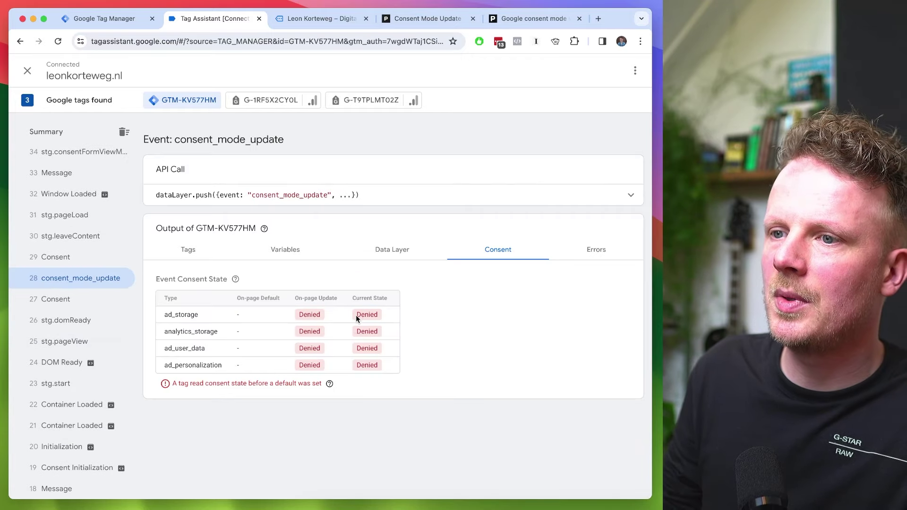
pyautogui.click(192, 253)
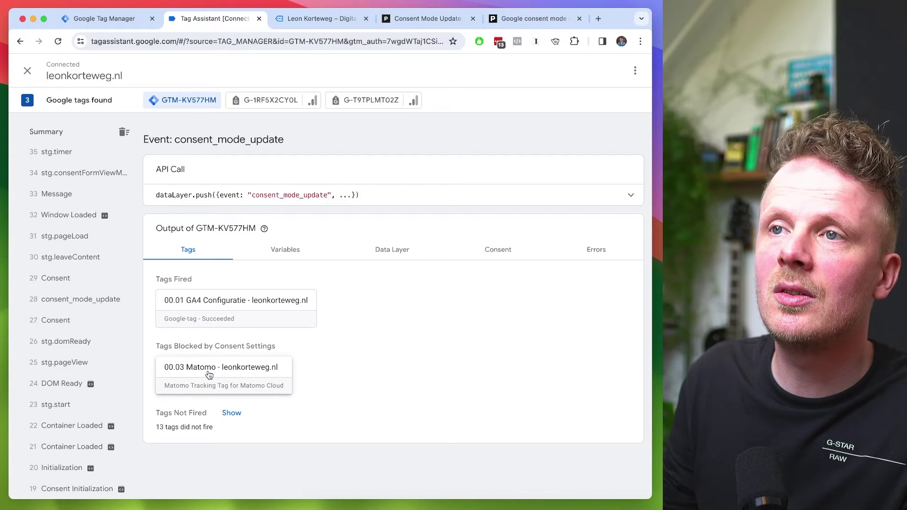
# Step: Accept all consents in the website's privacy banner and check the tags on the resulting consent_mode_update event in Tag Assistant
pyautogui.hotkey('ctrl', 'Tab')
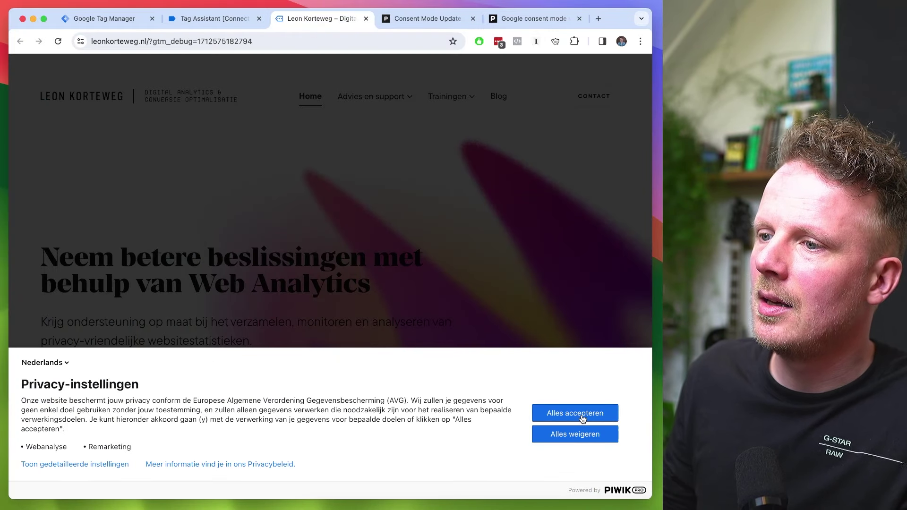
pyautogui.click(581, 416)
pyautogui.hotkey('ctrl', 'shift', 'Tab')
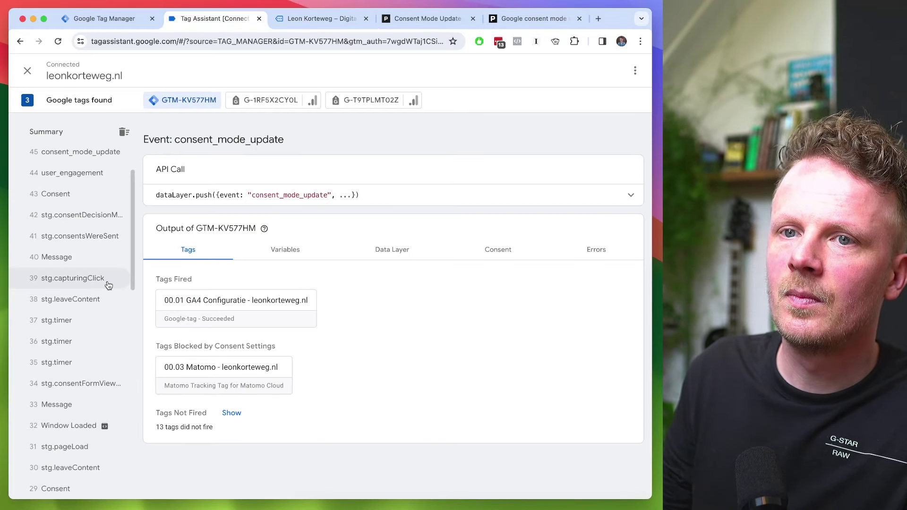
pyautogui.click(86, 222)
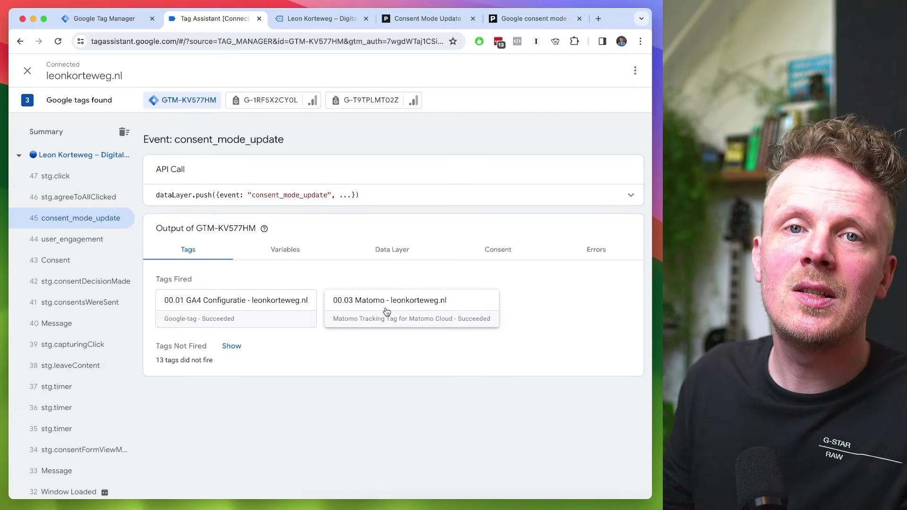
# Step: Reset the consent choice on the website by deleting the ppms_privacy cookie again and reloading the page
pyautogui.hotkey('ctrl', 'Tab')
pyautogui.press('super+alt+i')
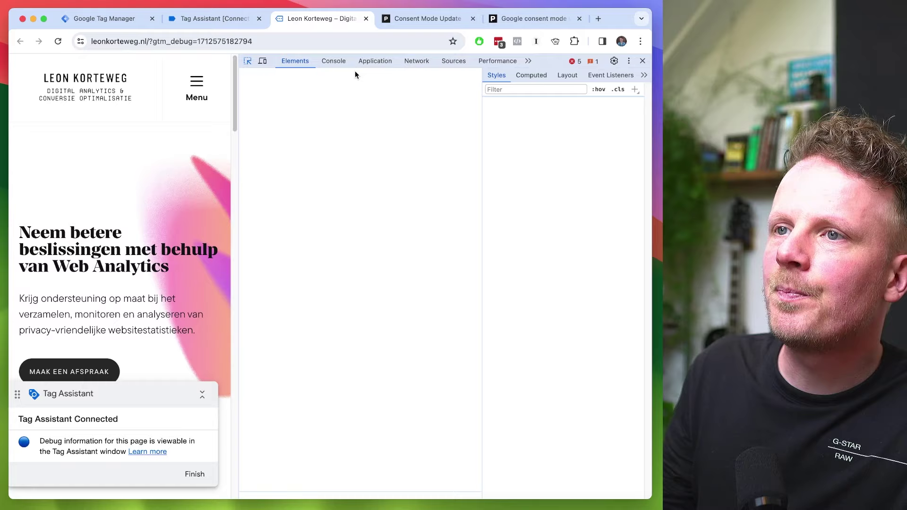
pyautogui.click(406, 269)
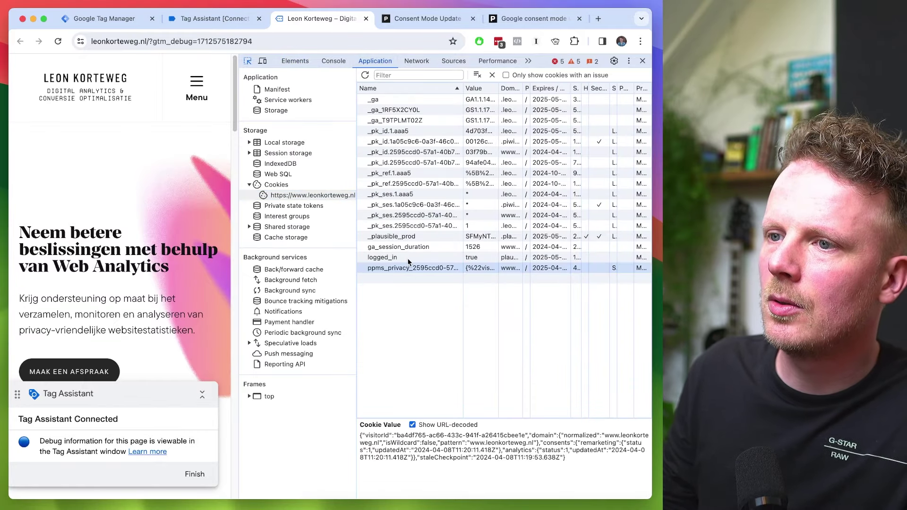
pyautogui.press('Delete')
pyautogui.click(643, 60)
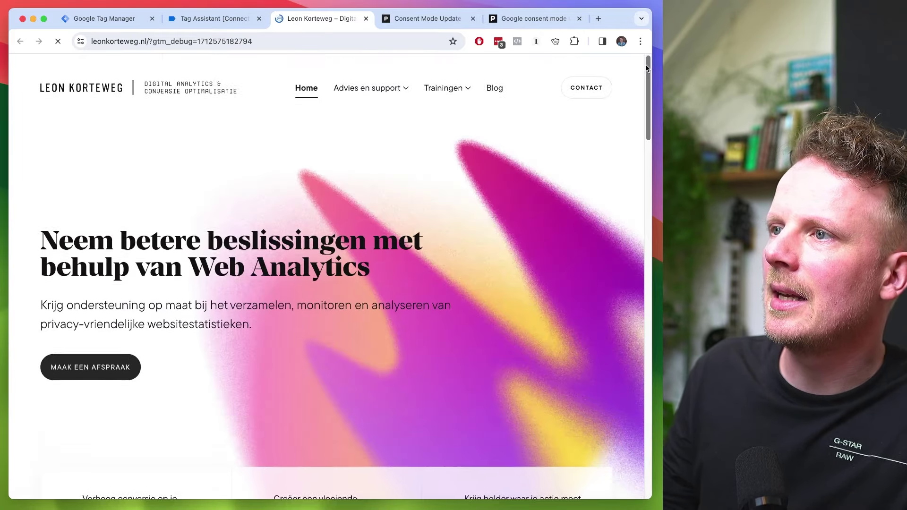
pyautogui.press('super+r')
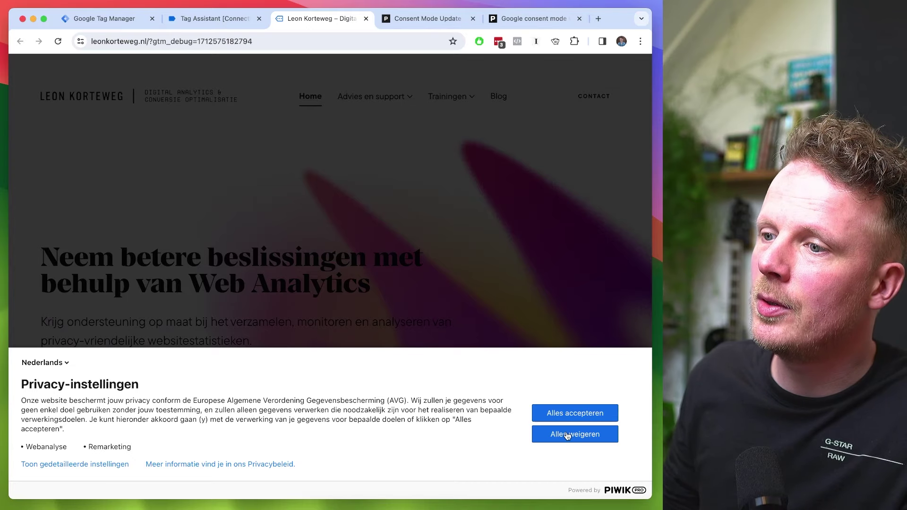
# Step: Reject all consents in the privacy banner and examine the tags and consent state of the reloaded page's Initialization event
pyautogui.click(565, 432)
pyautogui.hotkey('ctrl', 'shift', 'Tab')
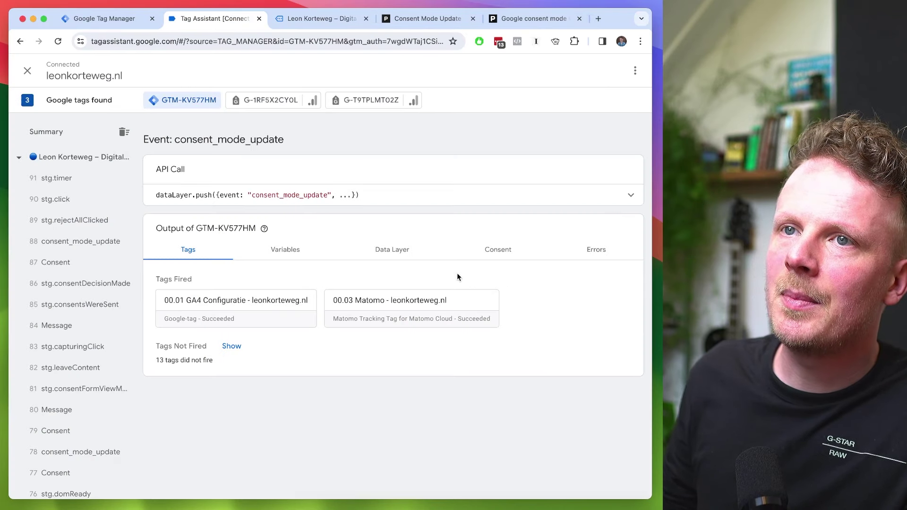
pyautogui.scroll(-4, 109, 354)
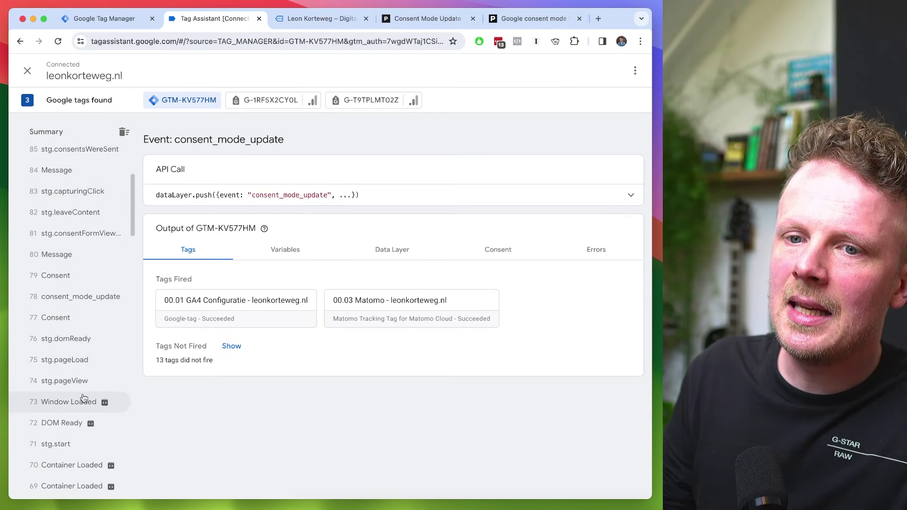
pyautogui.click(72, 410)
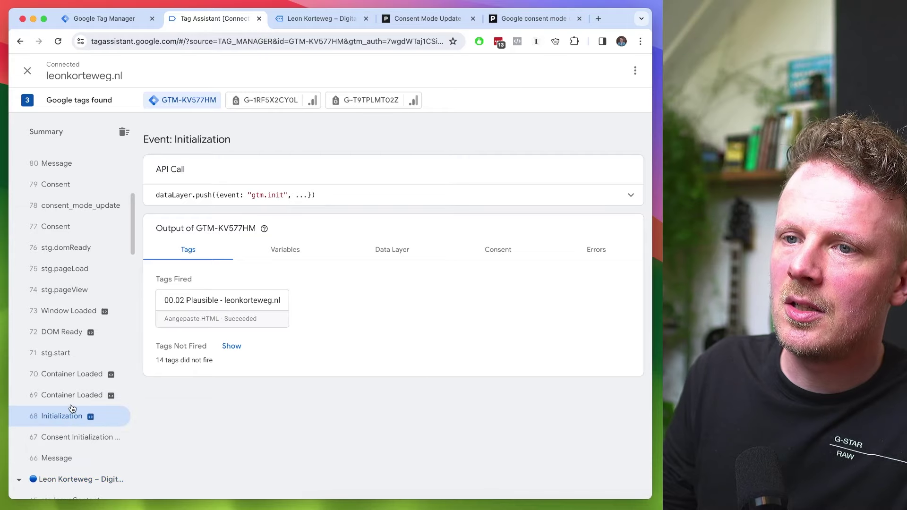
pyautogui.click(501, 251)
pyautogui.moveTo(389, 282); pyautogui.dragTo(395, 282)
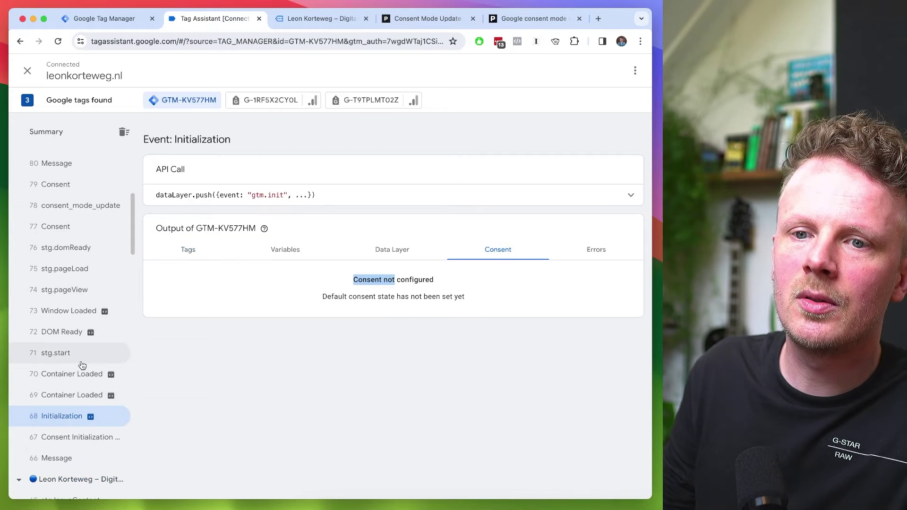
# Step: Compare the consent_mode_update events before and after the rejection, checking their consent state and the tags on the latest one
pyautogui.scroll(3, 91, 251)
pyautogui.click(92, 279)
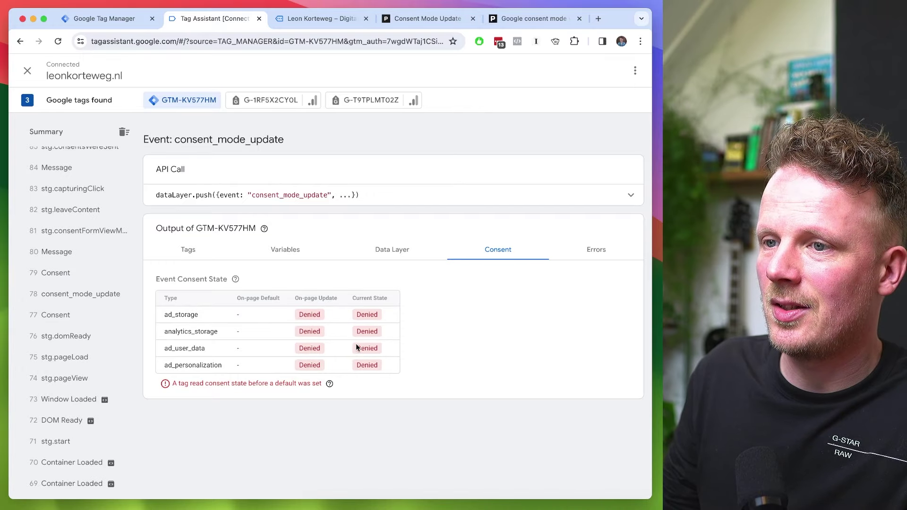
pyautogui.scroll(5, 92, 236)
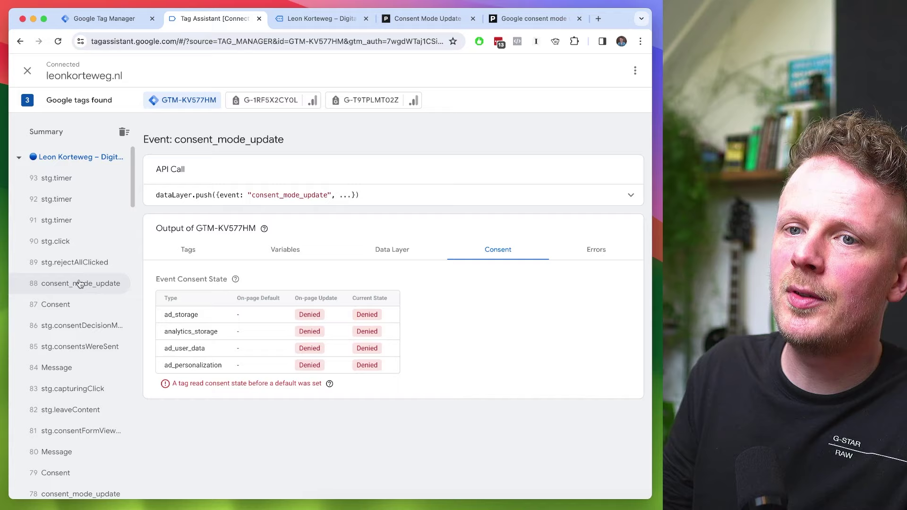
pyautogui.click(79, 283)
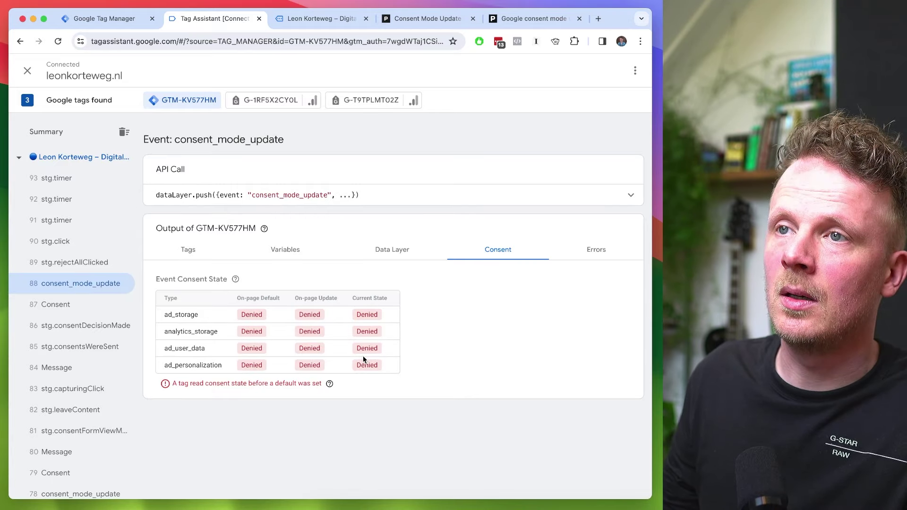
pyautogui.click(187, 249)
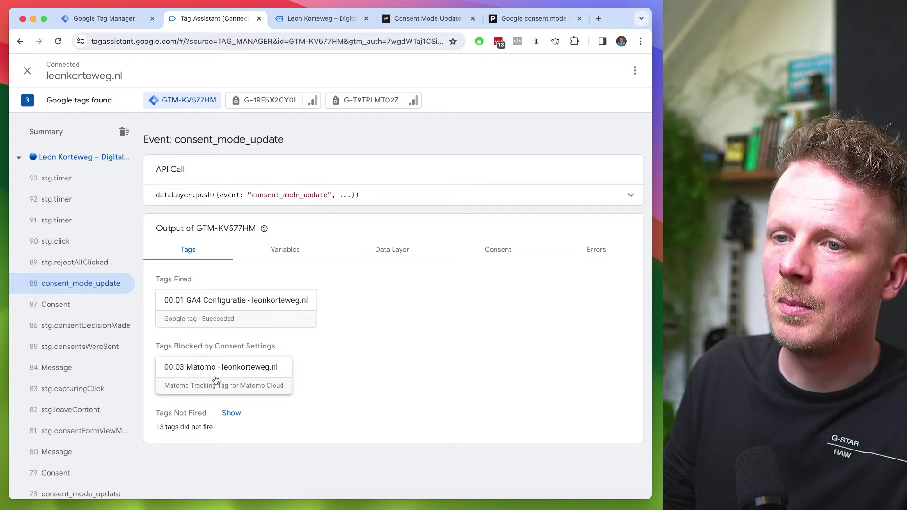